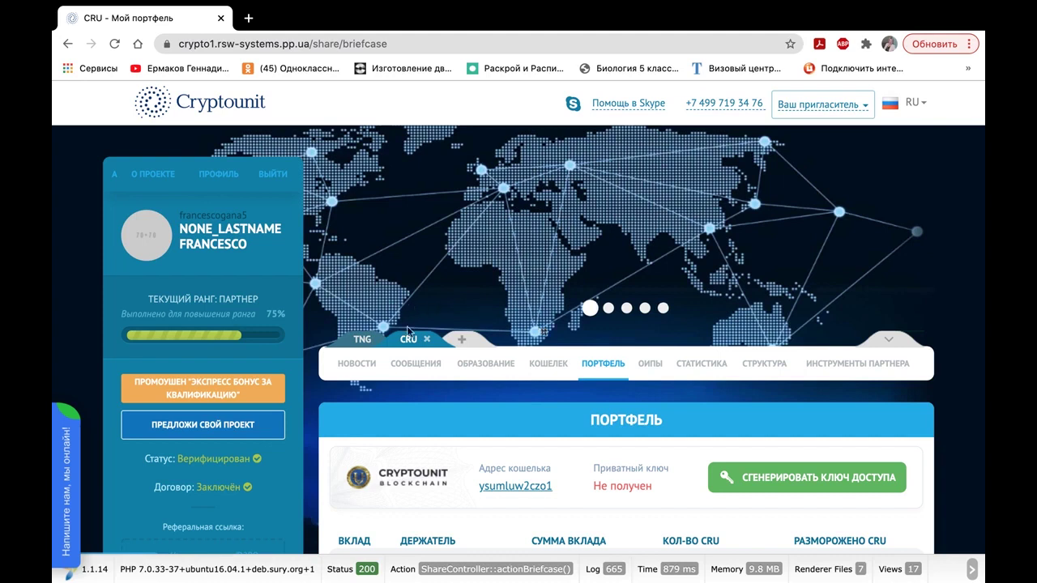
# Select just the wallet address text under Адрес кошелька on the portfolio page
pyautogui.scroll(-1, 412, 348)
pyautogui.scroll(-1, 412, 348)
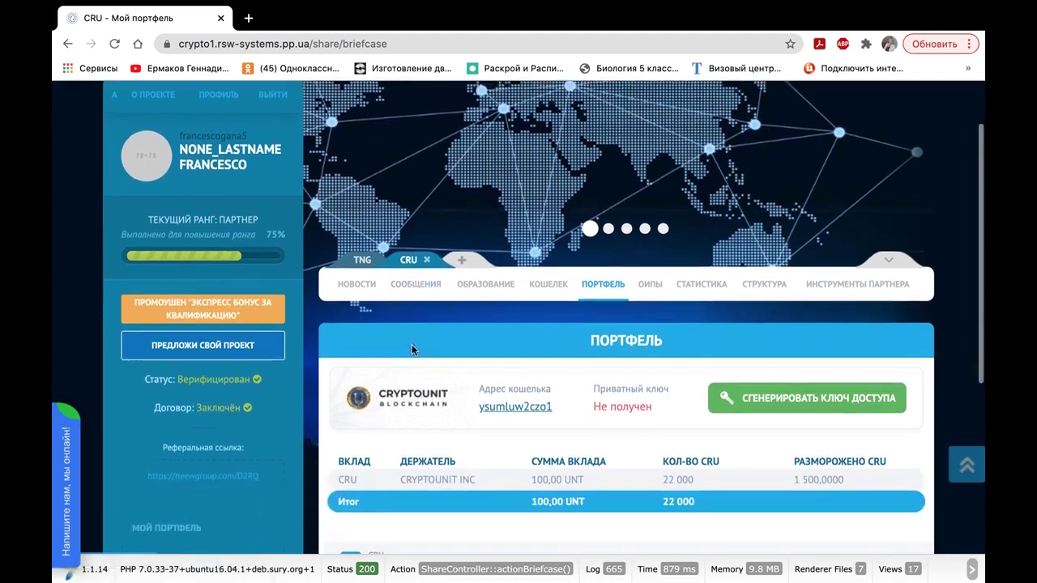
pyautogui.scroll(2, 412, 344)
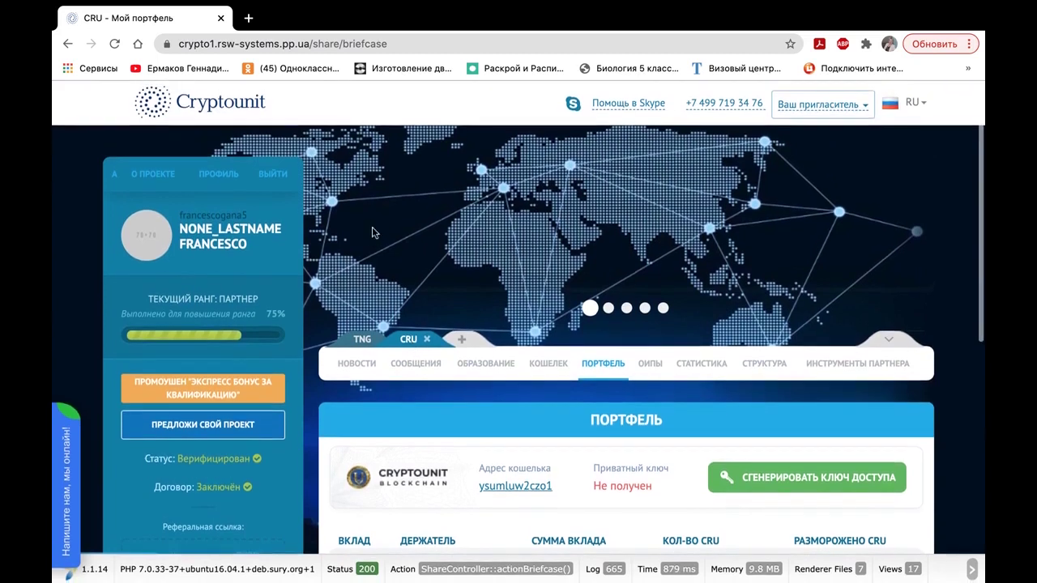
pyautogui.scroll(-2, 372, 233)
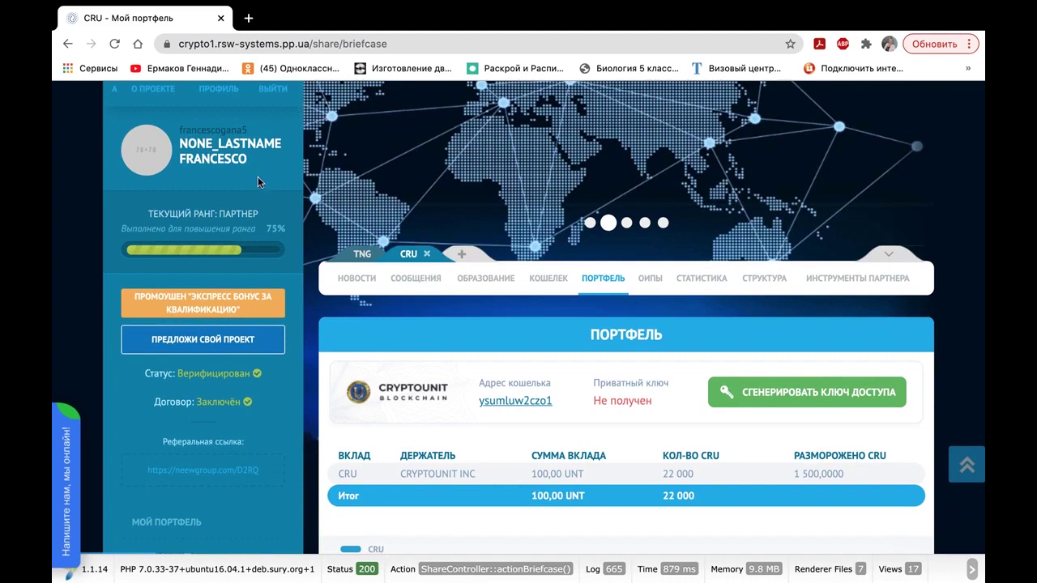
pyautogui.scroll(-1, 380, 183)
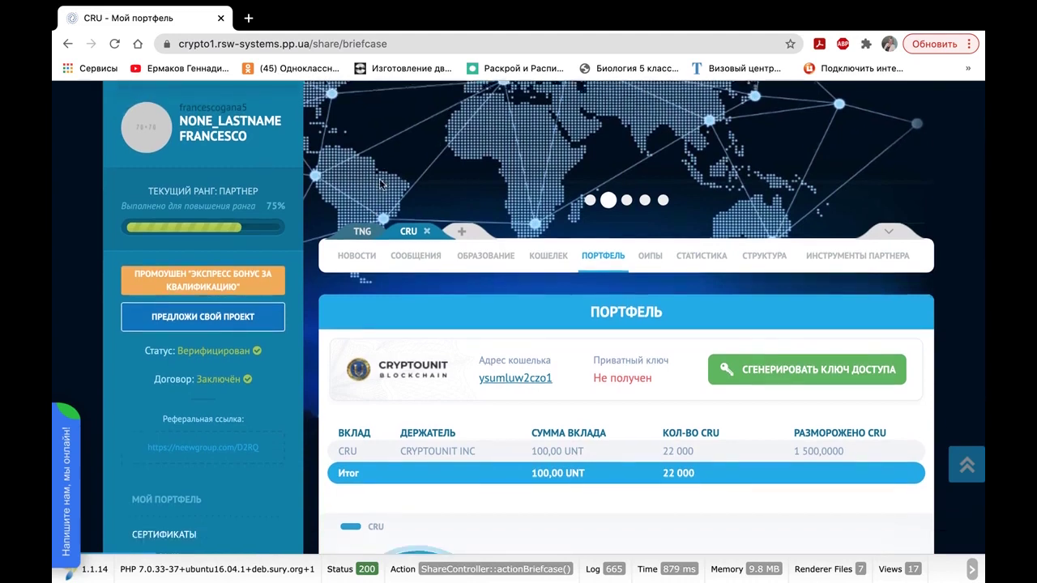
pyautogui.scroll(-1, 380, 183)
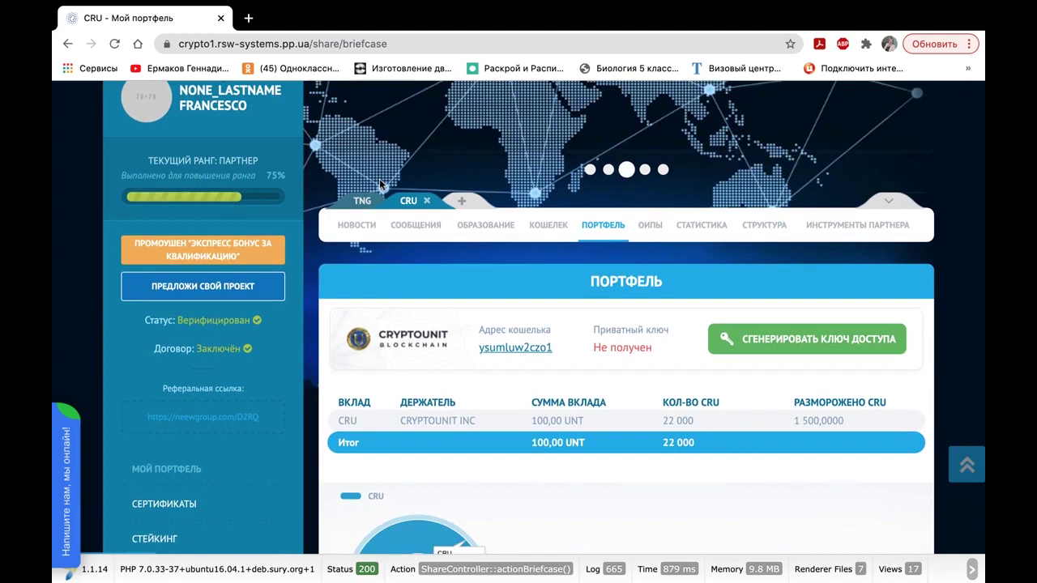
pyautogui.scroll(-1, 380, 184)
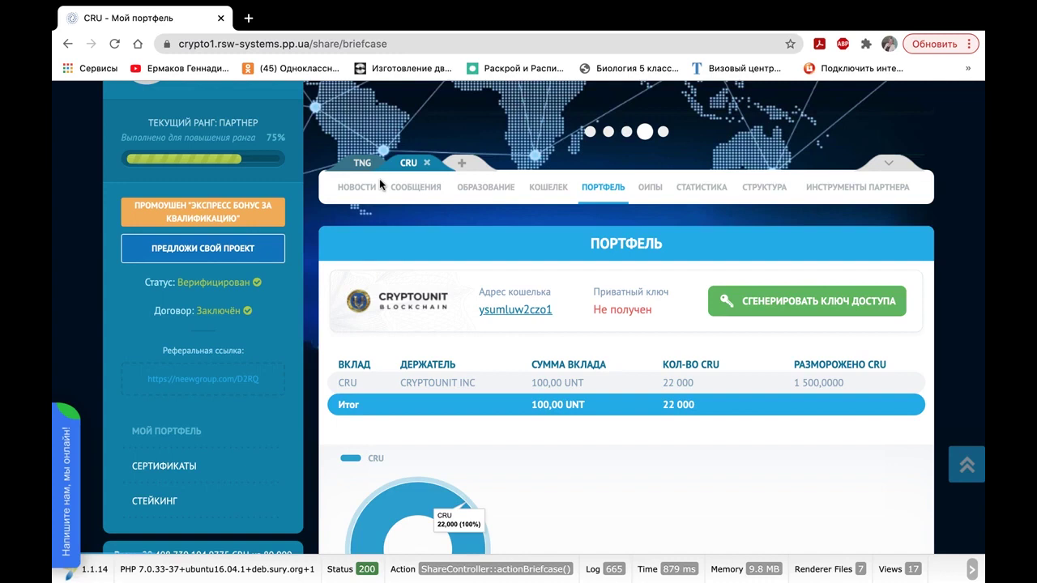
pyautogui.scroll(2, 380, 179)
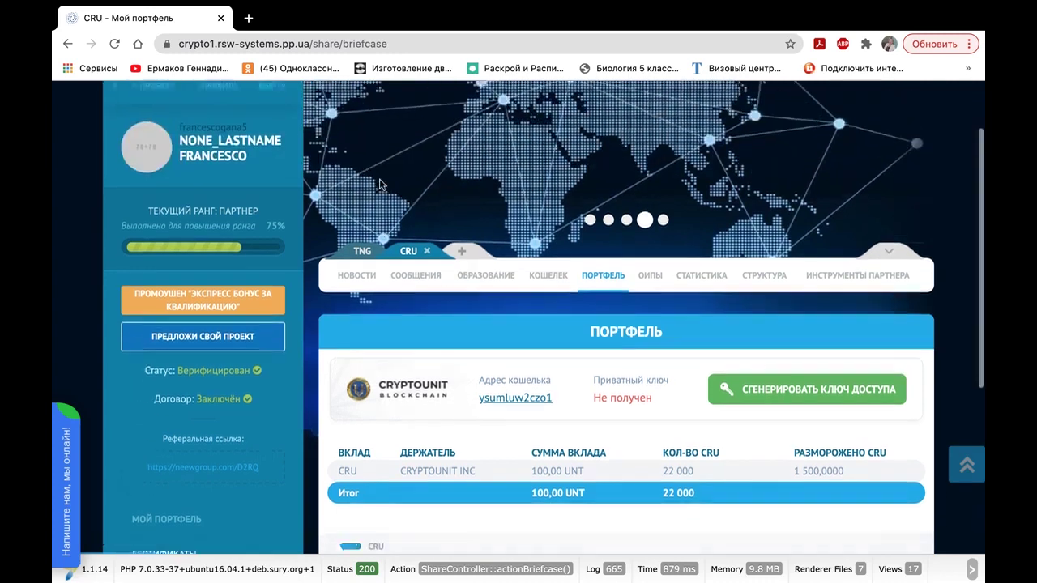
pyautogui.scroll(-3, 380, 182)
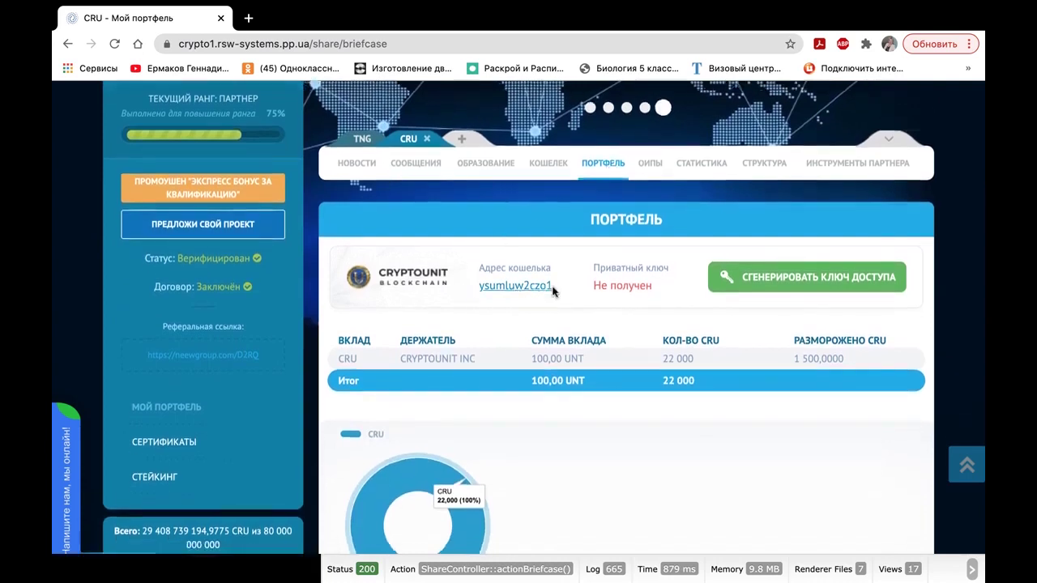
pyautogui.moveTo(556, 292); pyautogui.dragTo(480, 304)
pyautogui.click(480, 306)
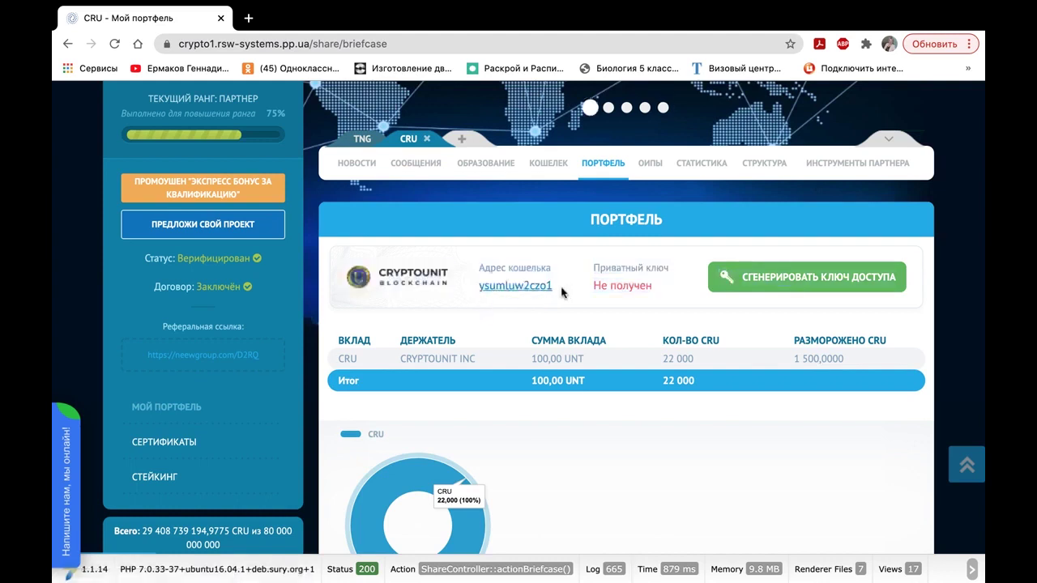
pyautogui.moveTo(556, 291); pyautogui.dragTo(479, 285)
pyautogui.press('super+c')
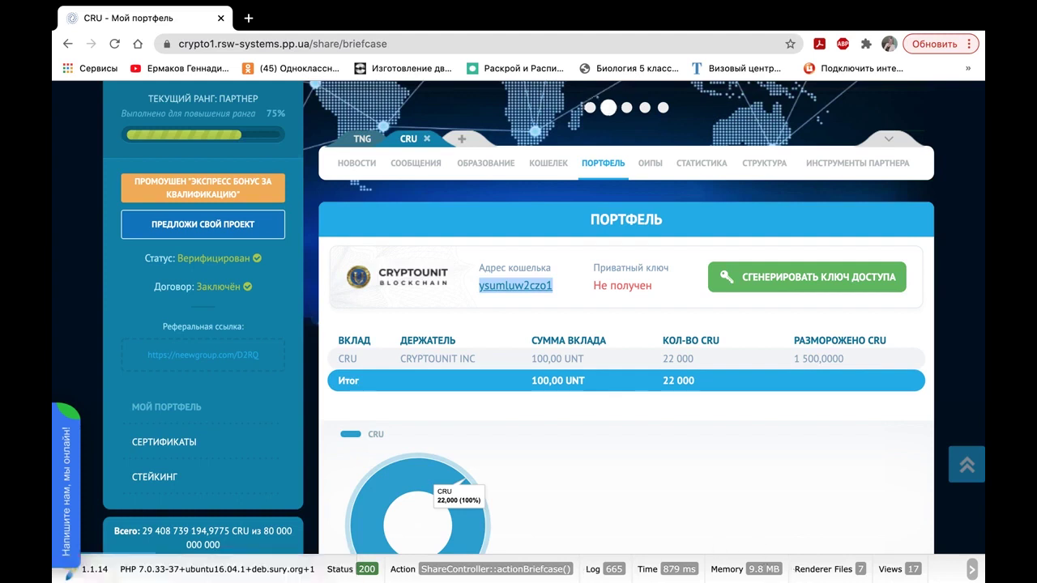
pyautogui.moveTo(722, 577)
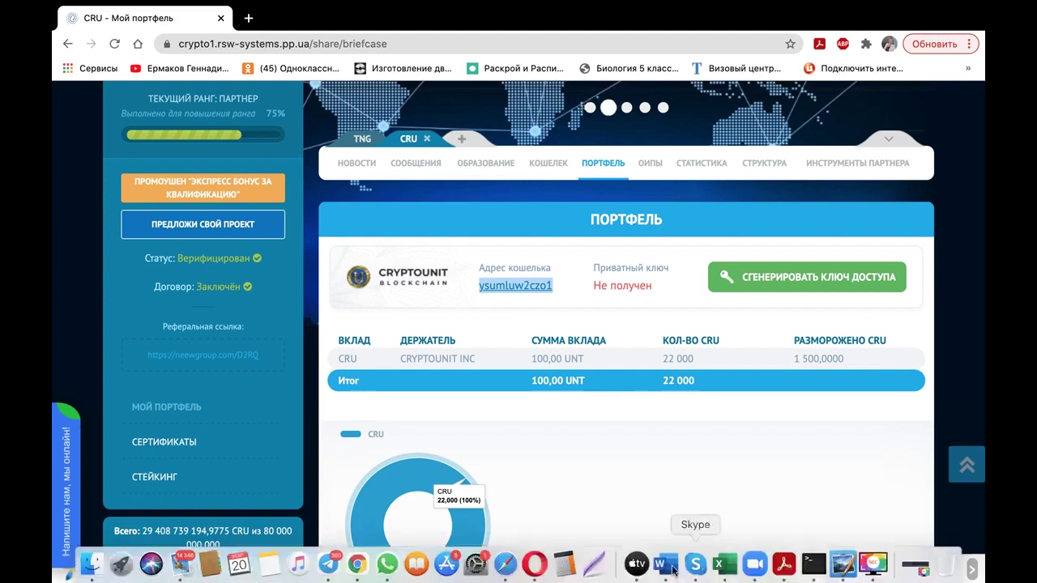
# Paste the copied wallet address into Документ10 and add blank lines beneath it
pyautogui.click(666, 566)
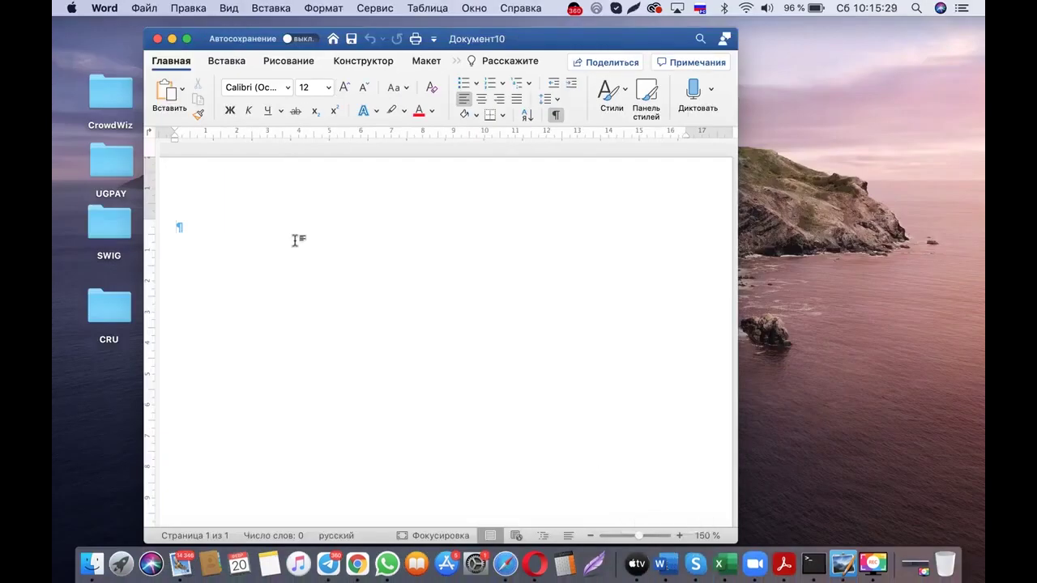
pyautogui.press('super+v')
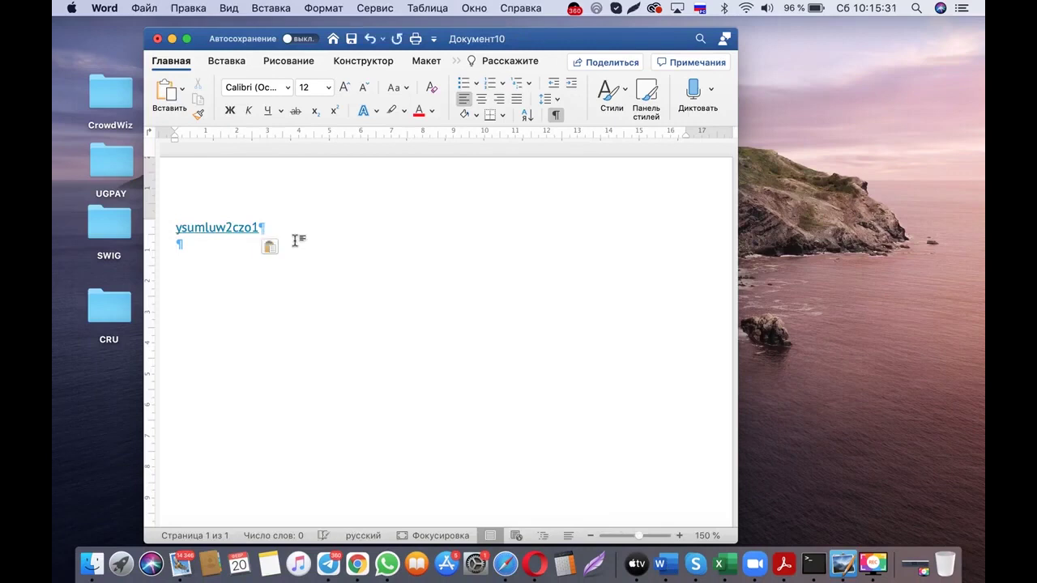
pyautogui.press('Return')
pyautogui.press('Return')
pyautogui.press('Return')
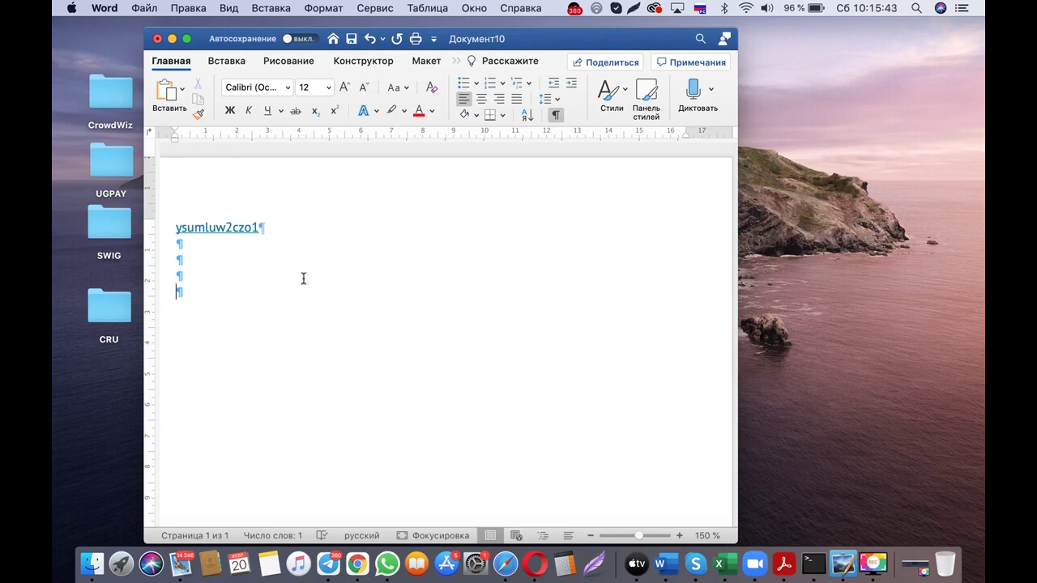
# Open the wallet's account in CryptoUnit Explorer and review 20,000 CRU frozen and 8 UNTB staked
pyautogui.click(362, 572)
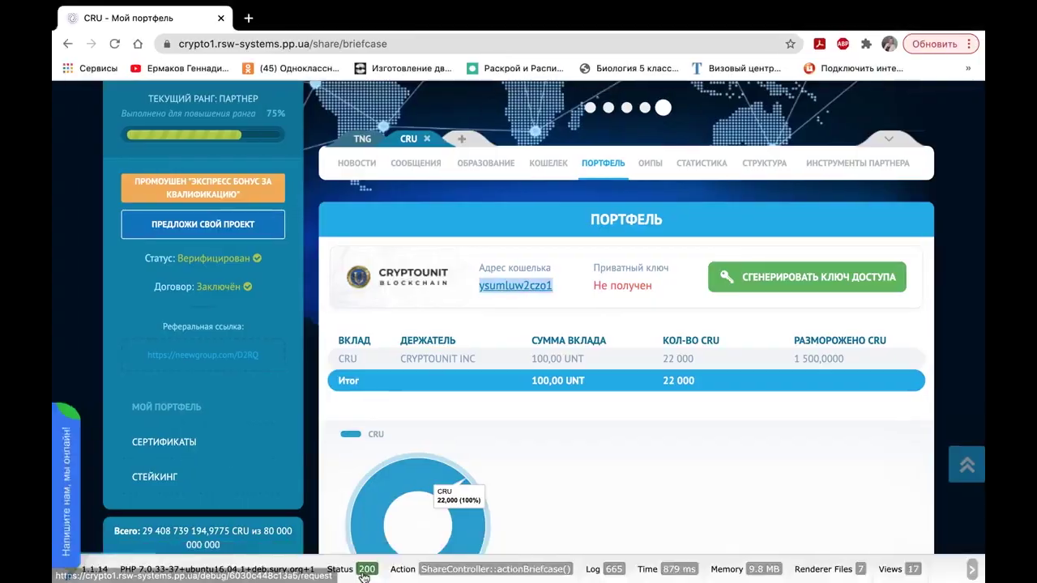
pyautogui.click(513, 326)
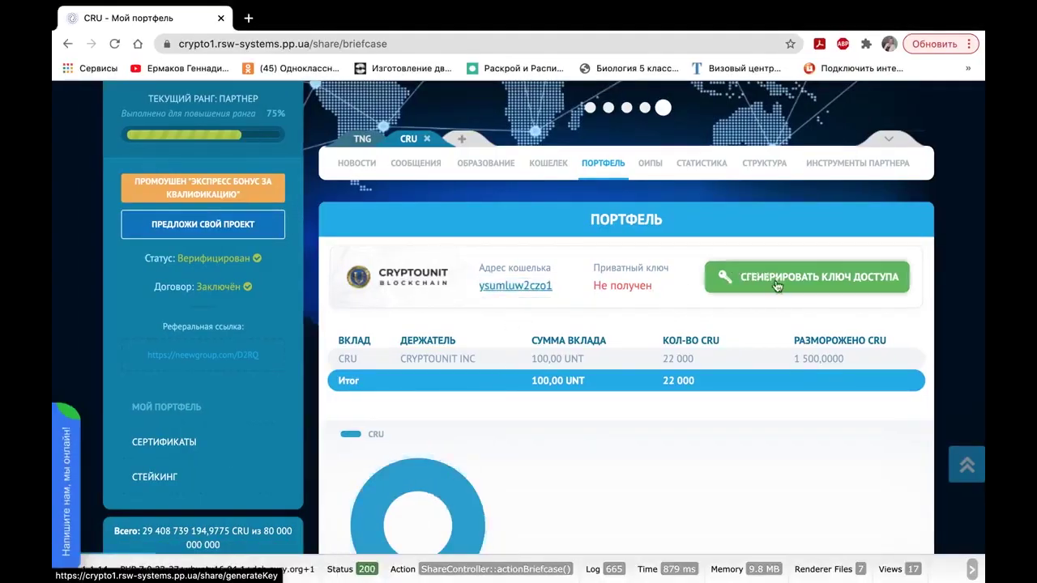
pyautogui.click(518, 288)
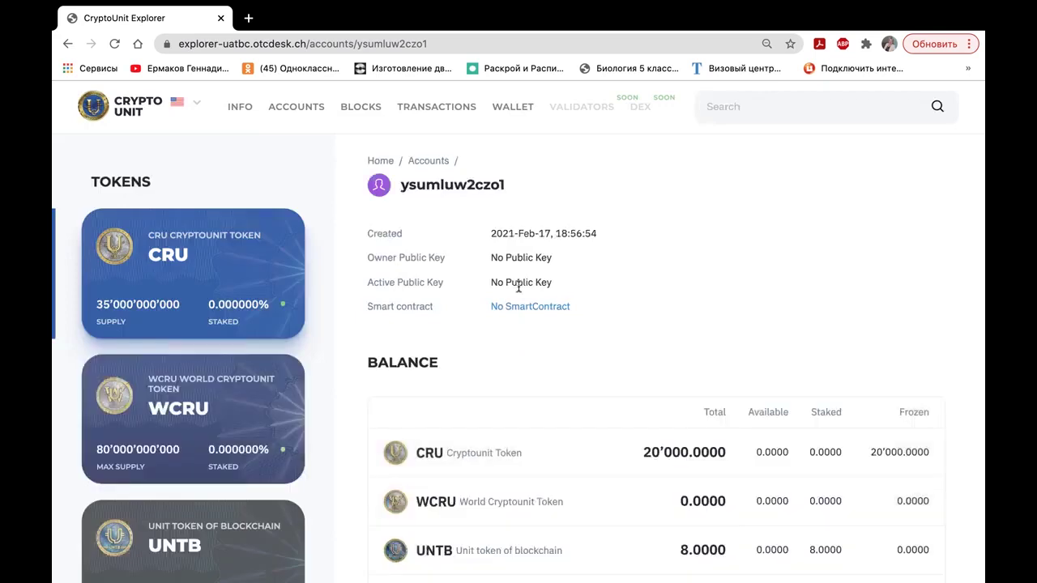
pyautogui.scroll(-2, 518, 286)
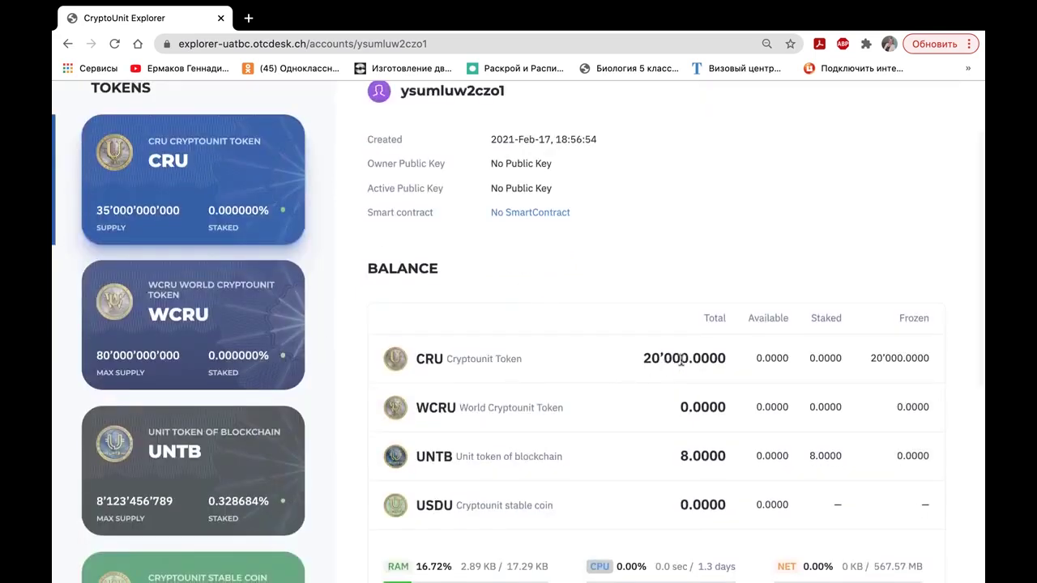
pyautogui.scroll(-1, 699, 377)
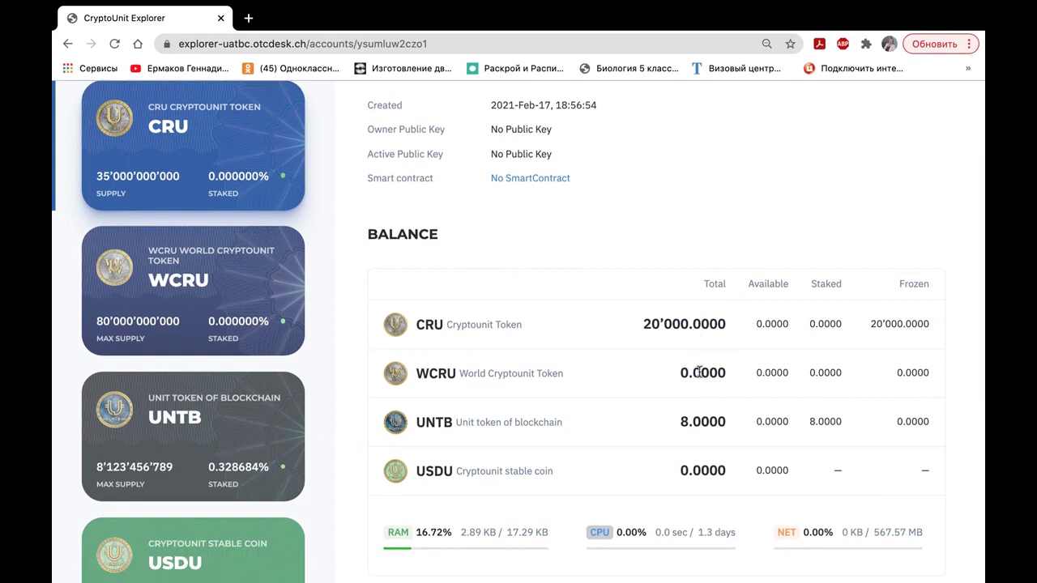
pyautogui.scroll(3, 699, 373)
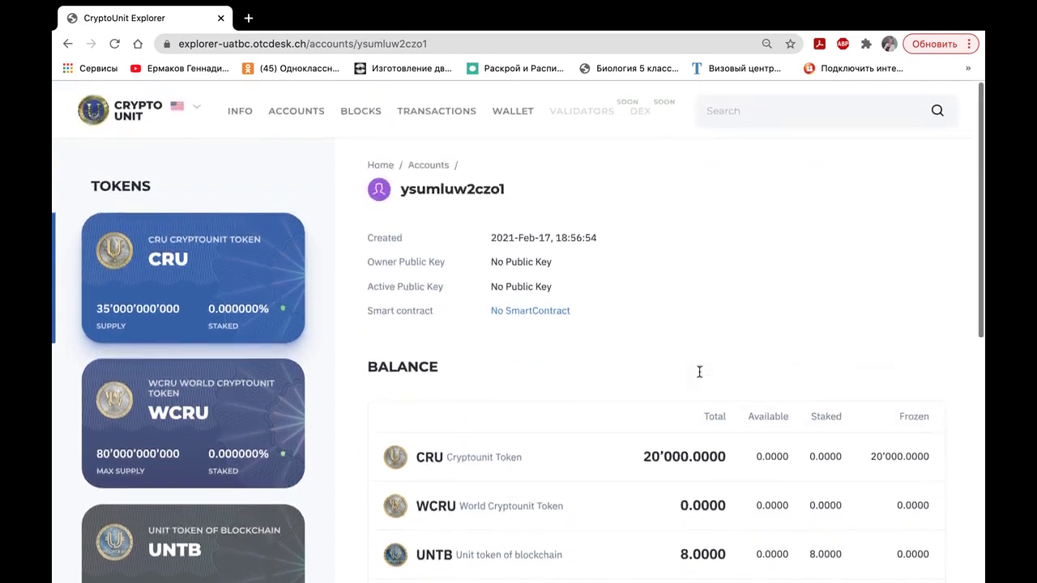
# Go back to the Портфель page, which totals 100,00 UNT and 22 000 CRU
pyautogui.click(68, 46)
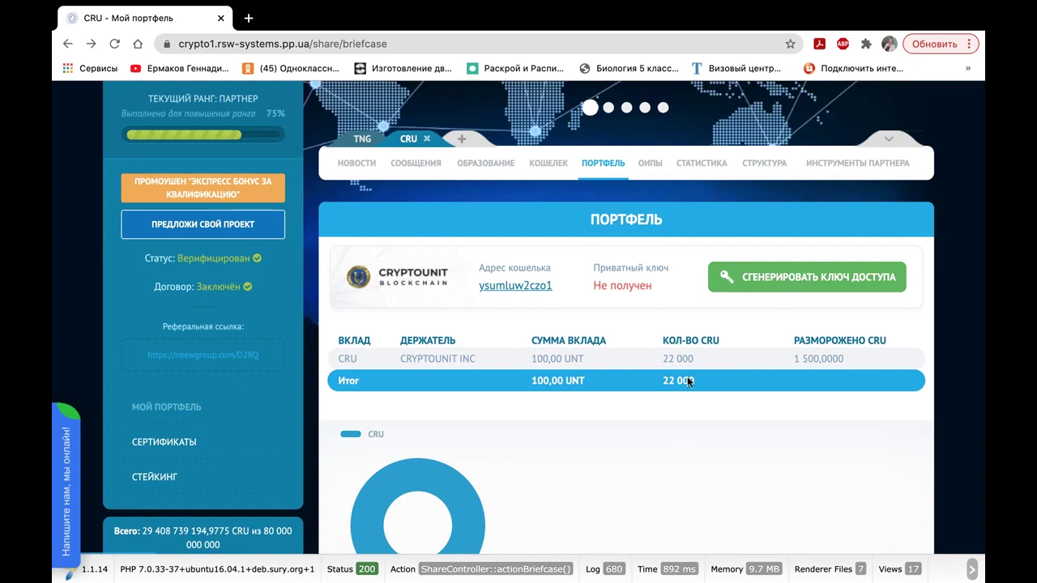
# Generate the wallet's access key with Сгенерировать ключ доступа
pyautogui.click(787, 282)
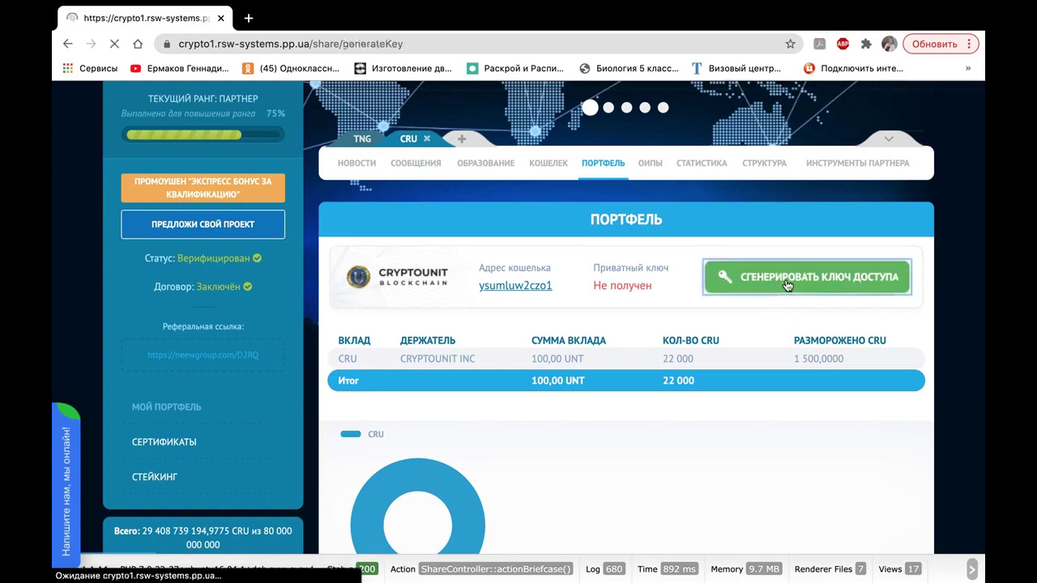
pyautogui.scroll(-5, 786, 286)
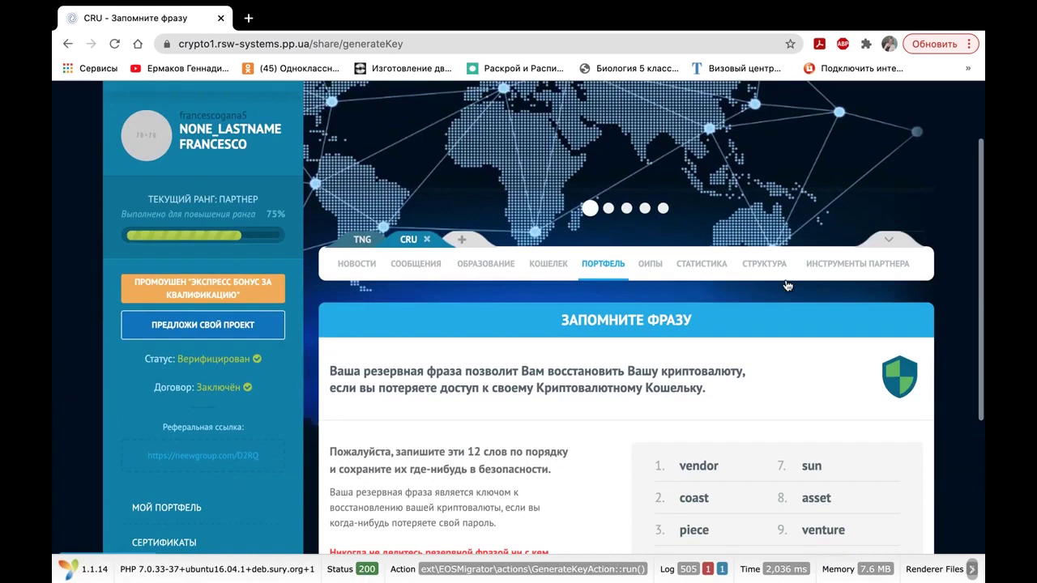
pyautogui.scroll(-1, 787, 286)
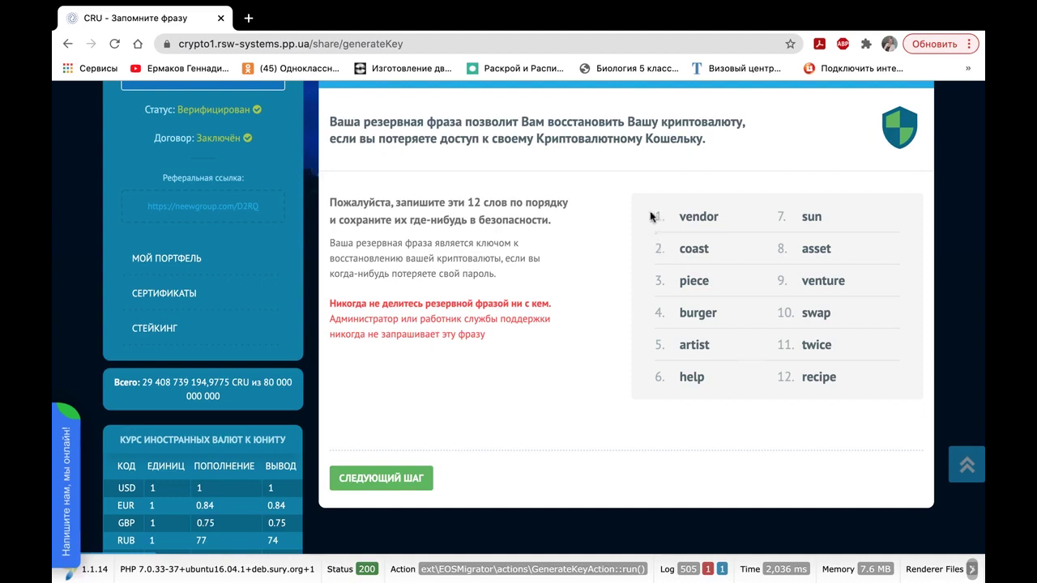
# Select the 12-word recovery phrase for copying and bring the Word document forward
pyautogui.moveTo(653, 217); pyautogui.dragTo(839, 400)
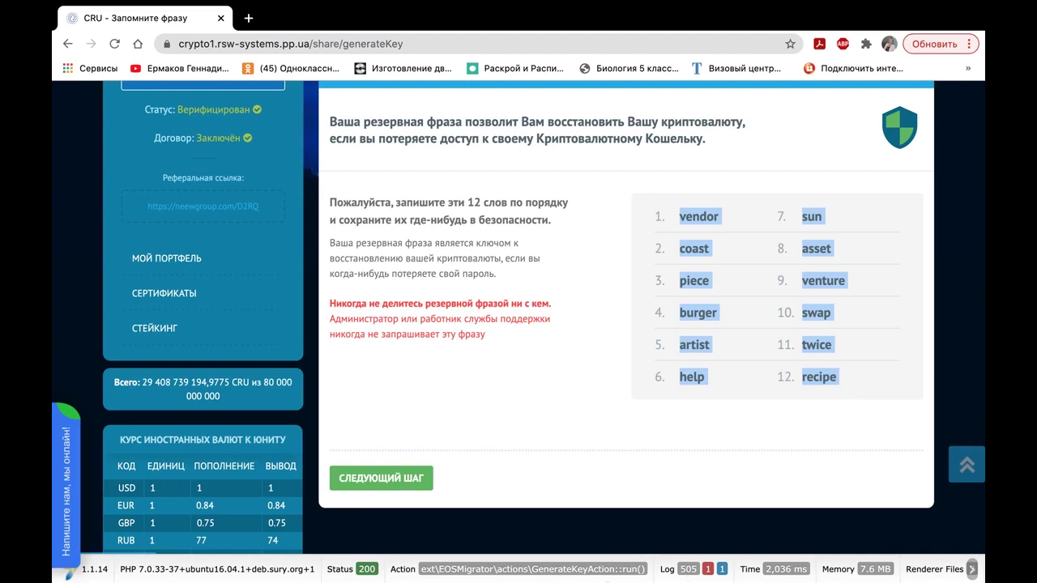
pyautogui.moveTo(632, 577)
pyautogui.click(666, 564)
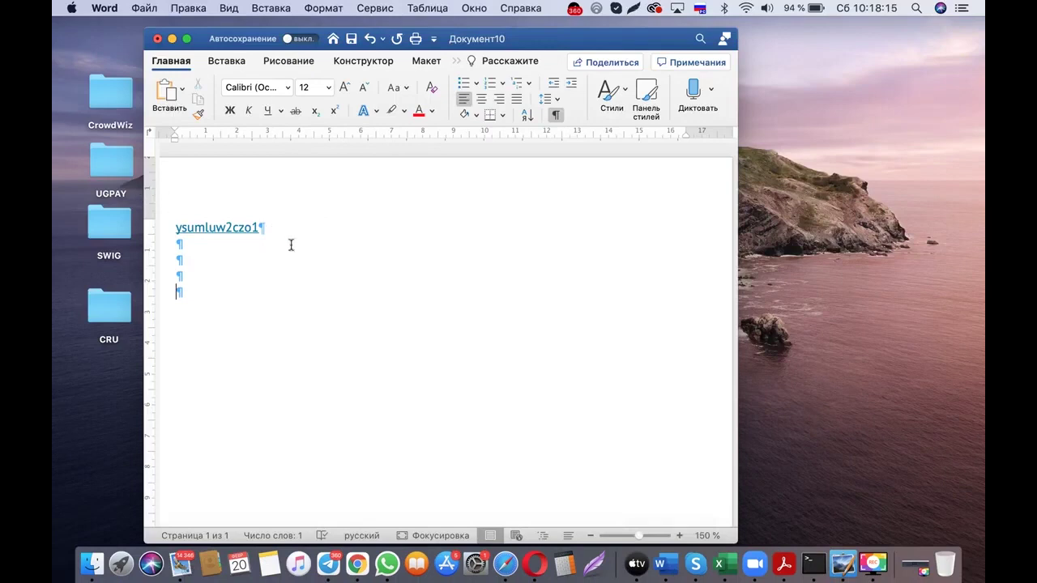
# Paste the recovery phrase below the wallet address and delete the leftover button text
pyautogui.click(230, 280)
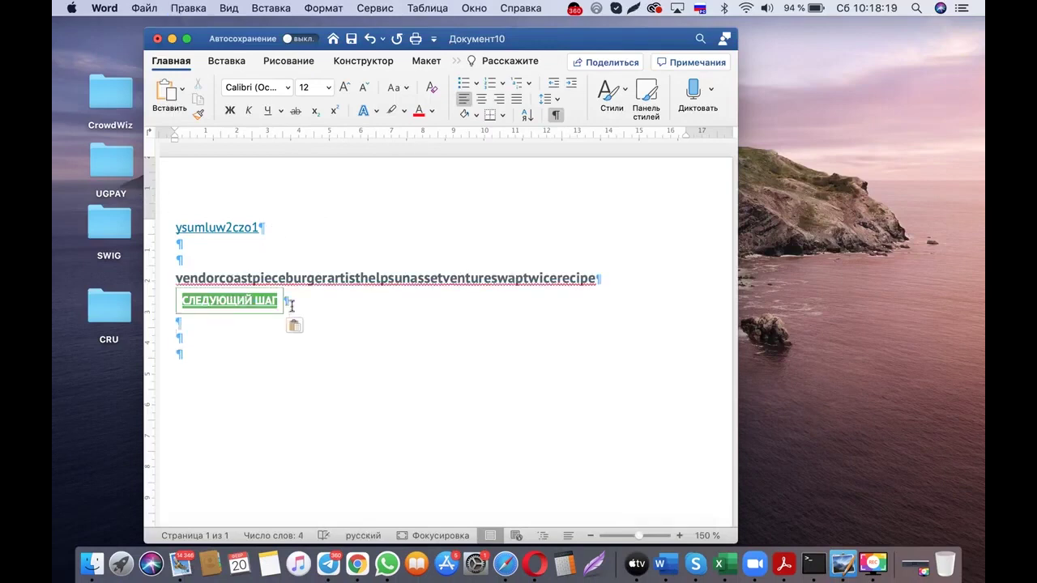
pyautogui.click(296, 303)
pyautogui.hotkey('shift', 'Home')
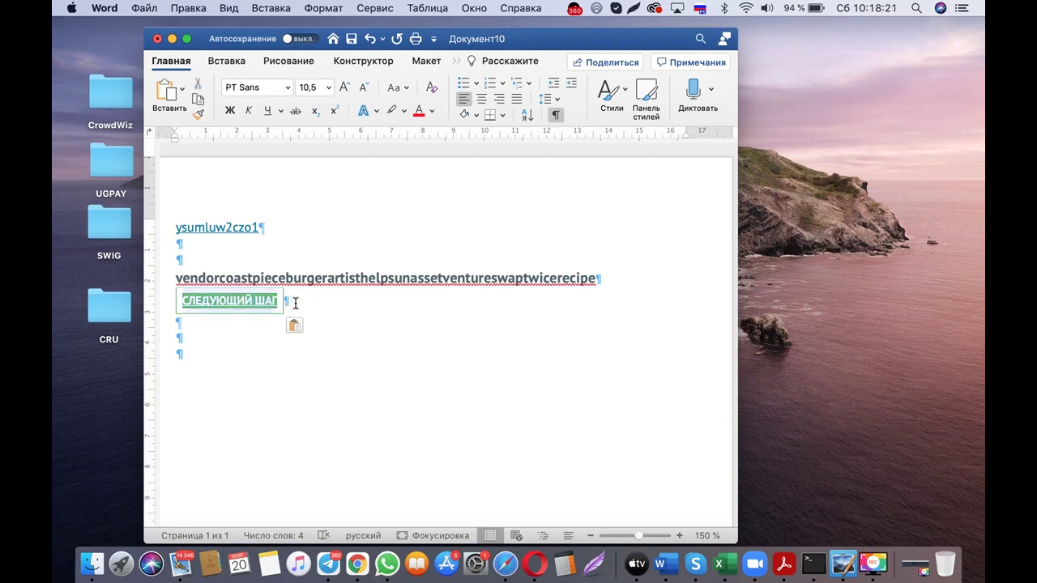
pyautogui.press('BackSpace')
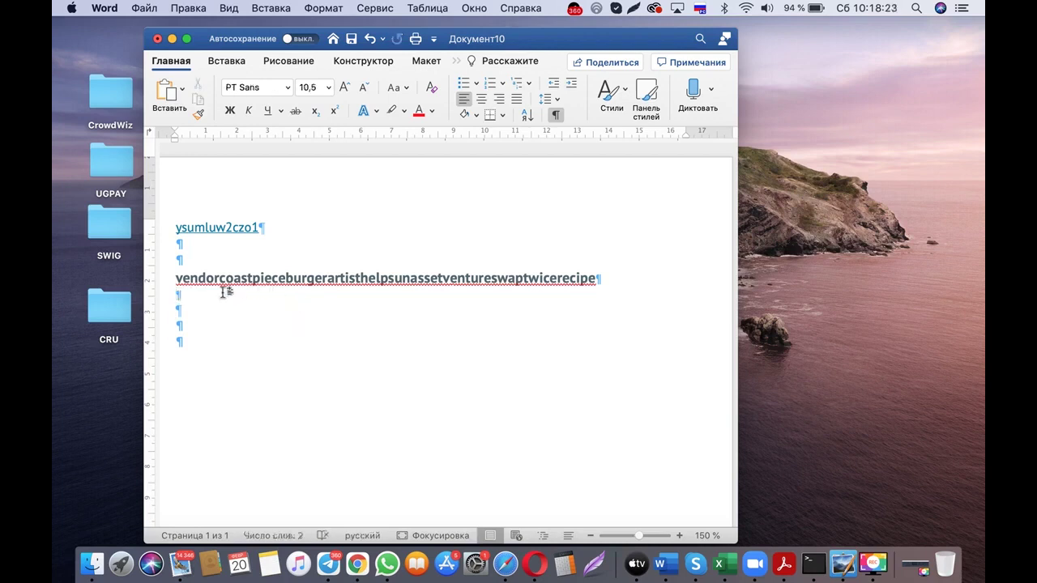
# Insert spaces between all eleven pairs of run-together phrase words
pyautogui.click(220, 278)
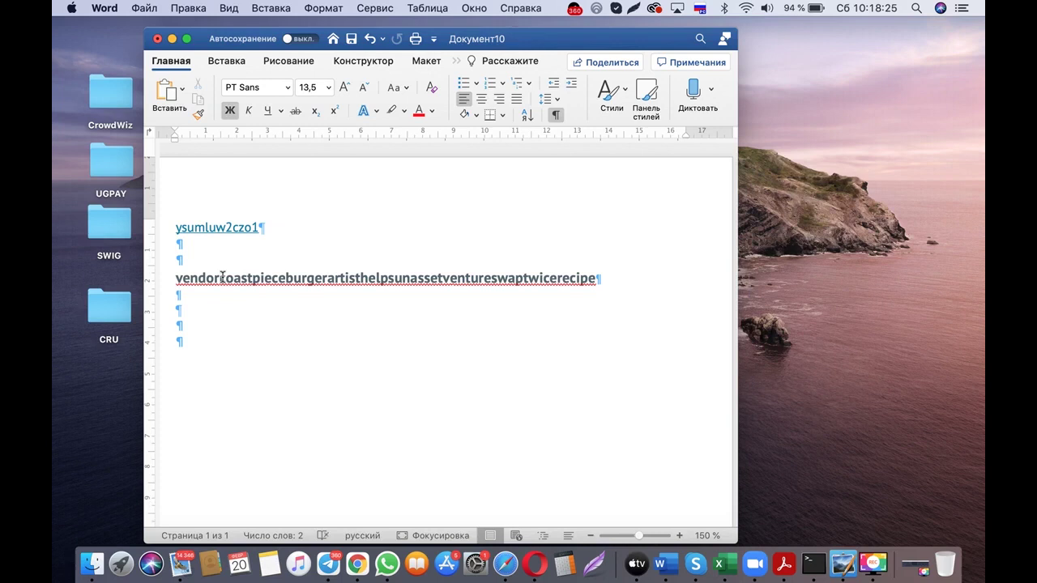
pyautogui.click(255, 278)
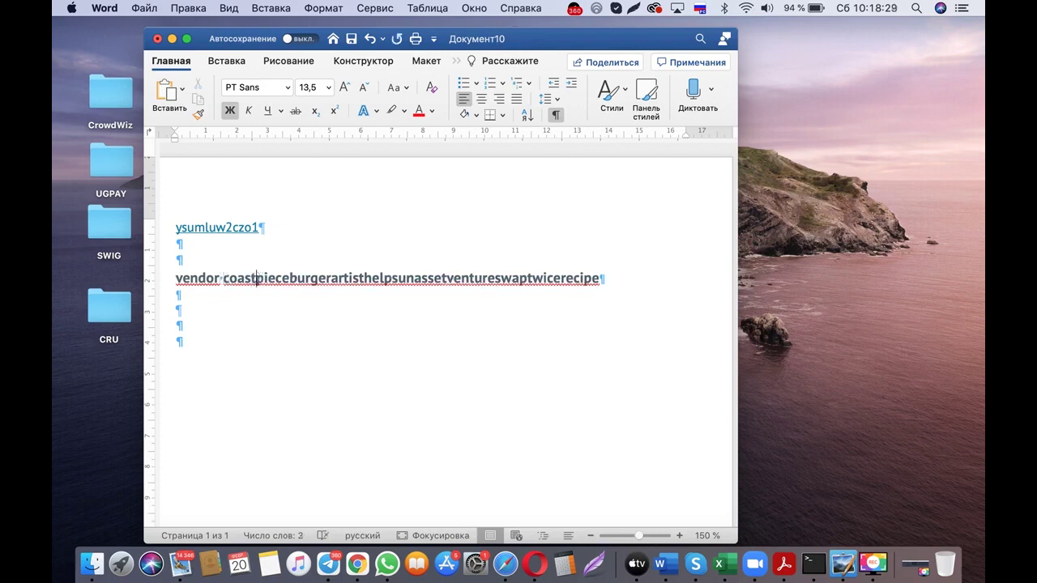
pyautogui.click(293, 278)
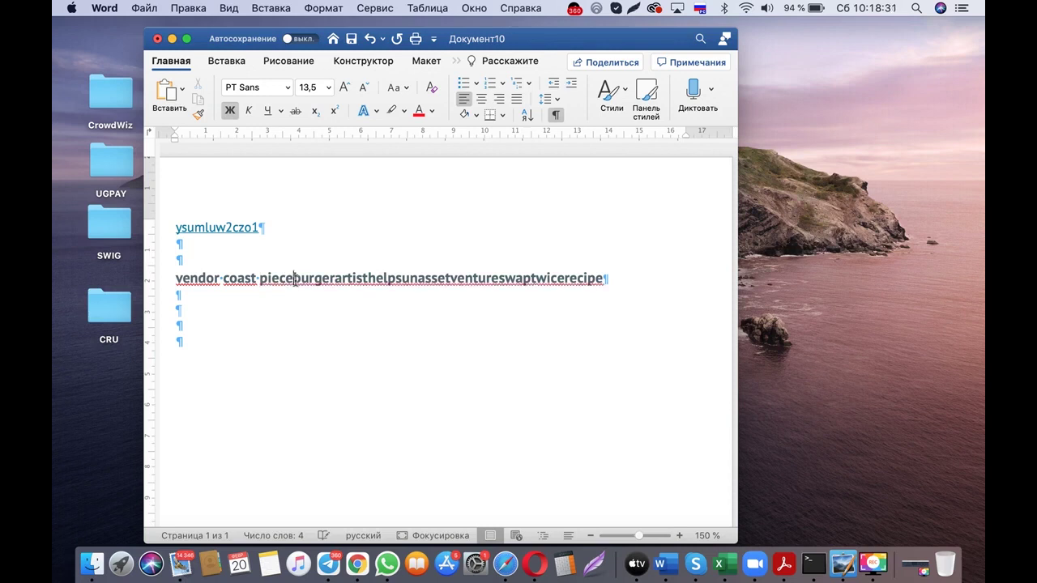
pyautogui.click(338, 278)
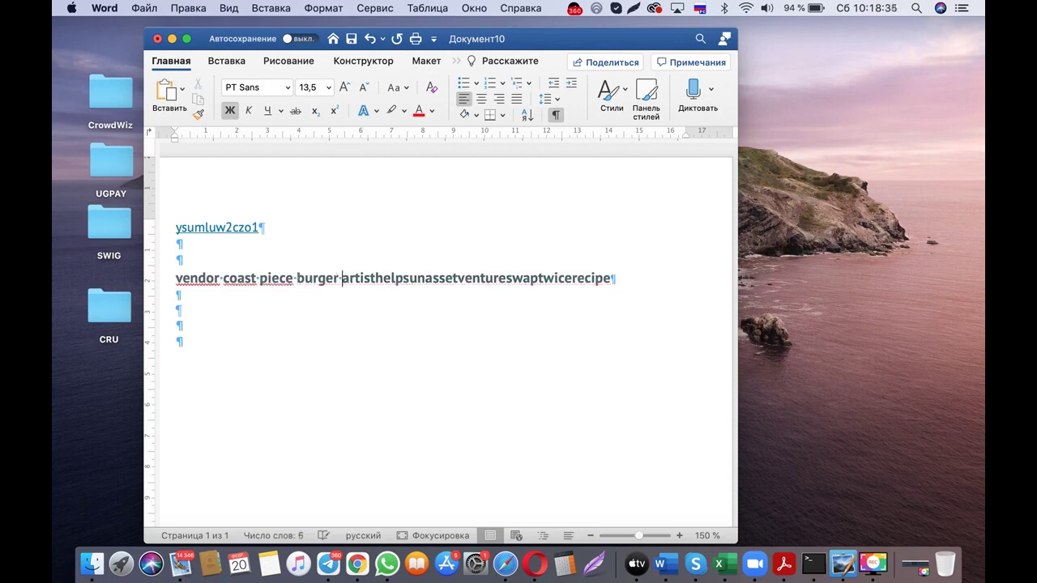
pyautogui.click(376, 278)
pyautogui.click(407, 278)
pyautogui.click(433, 278)
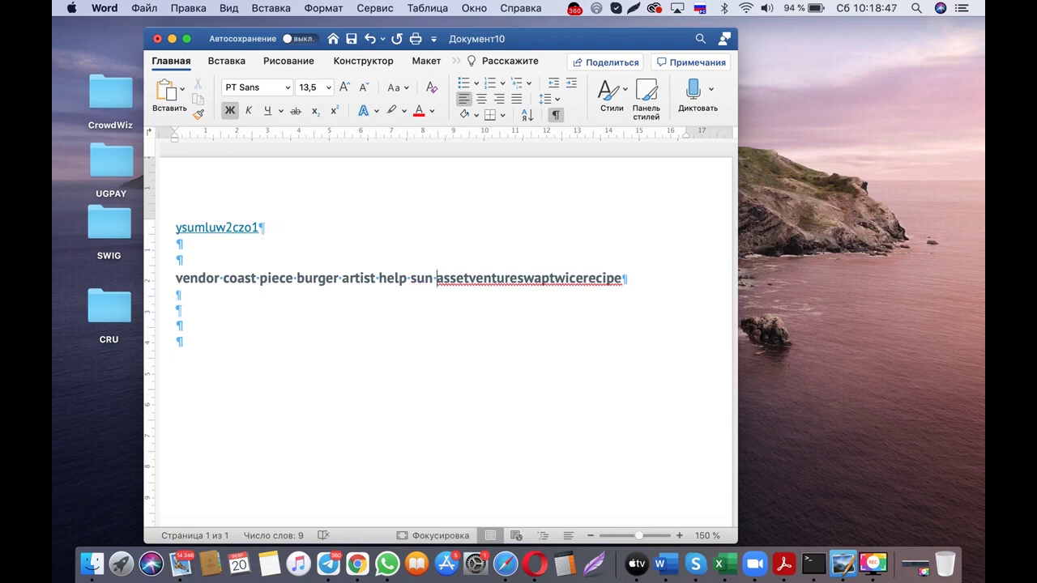
pyautogui.click(471, 278)
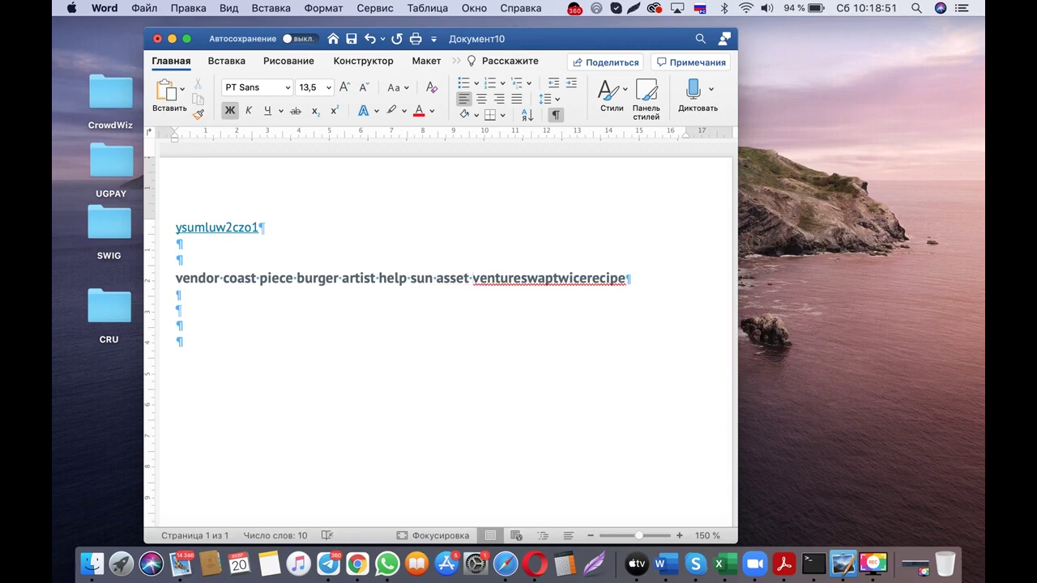
pyautogui.click(521, 278)
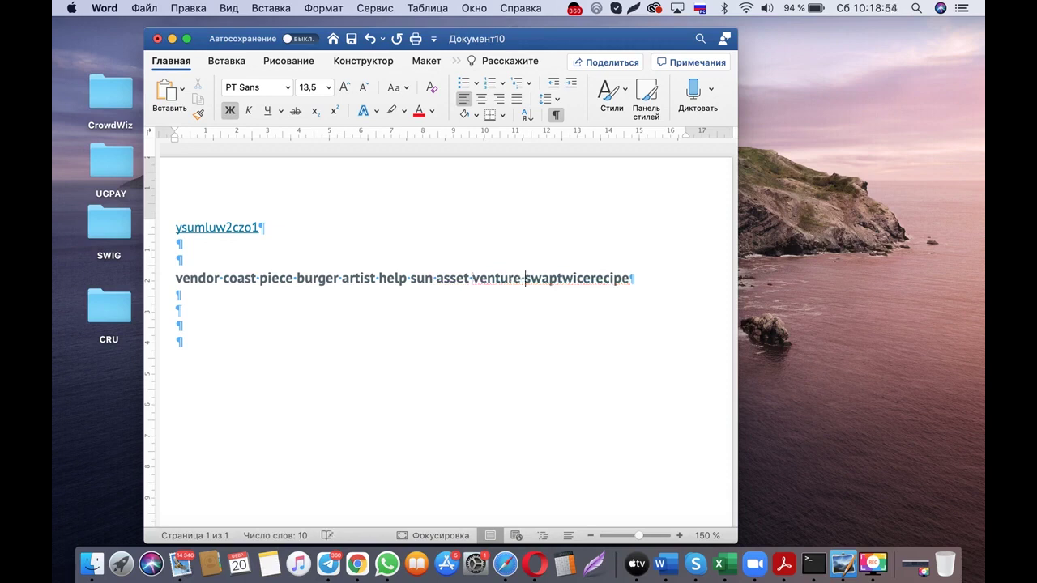
pyautogui.click(557, 278)
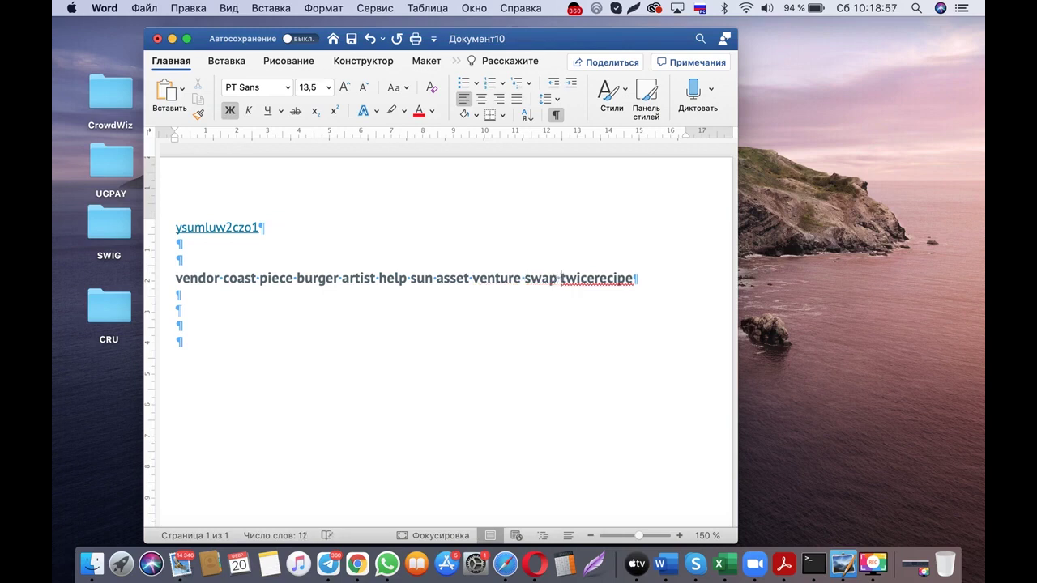
pyautogui.click(596, 278)
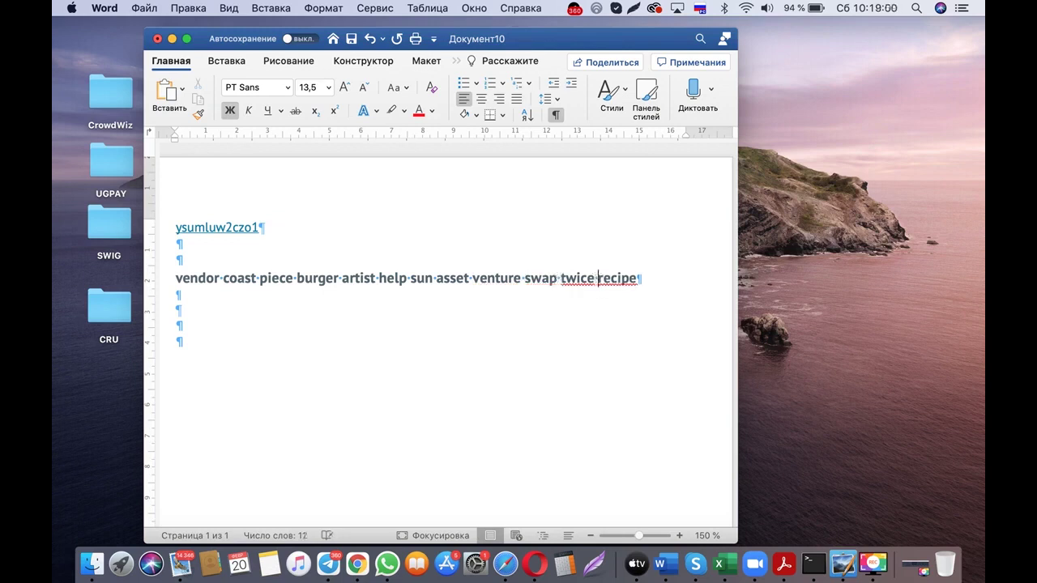
pyautogui.click(231, 309)
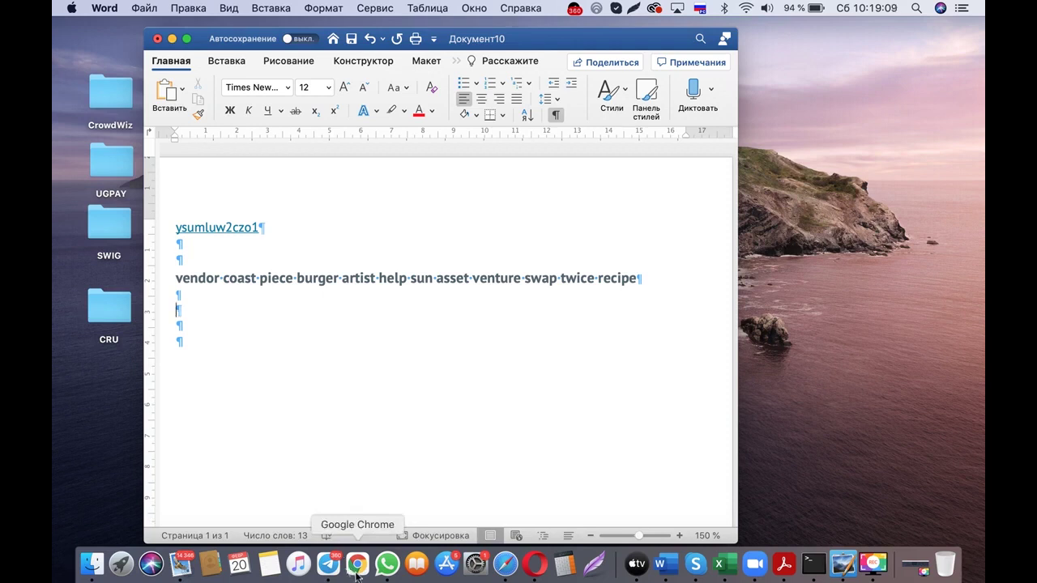
# Move to the phrase confirmation step and type the first three recovery words
pyautogui.click(357, 567)
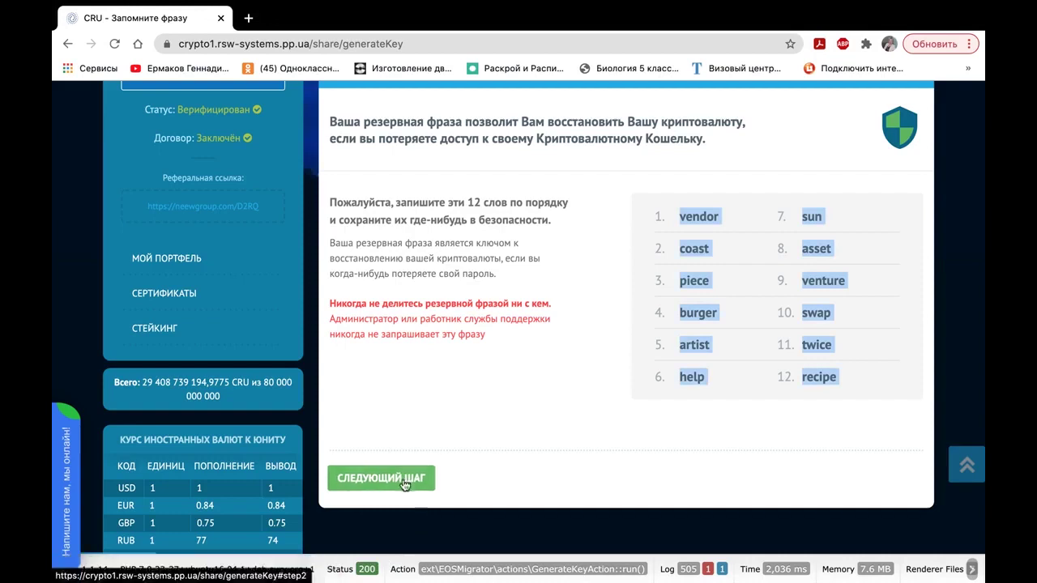
pyautogui.click(404, 482)
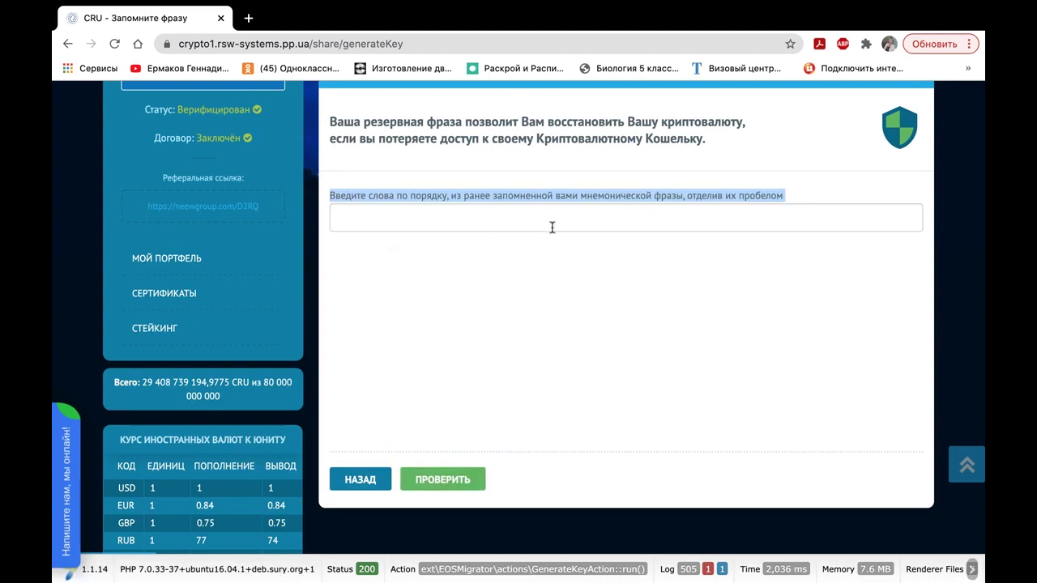
pyautogui.click(354, 216)
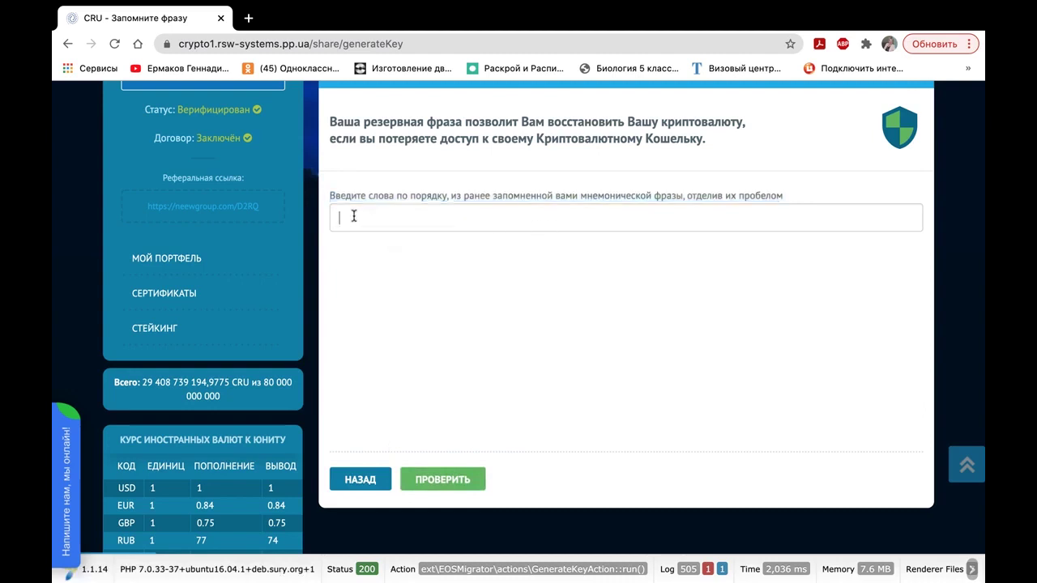
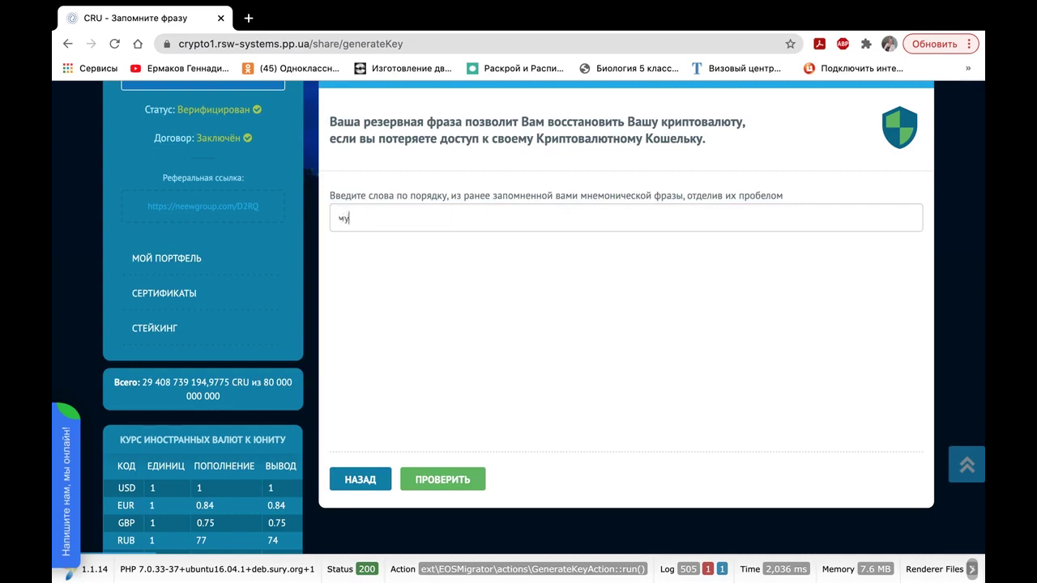
pyautogui.press('BackSpace')
pyautogui.press('BackSpace')
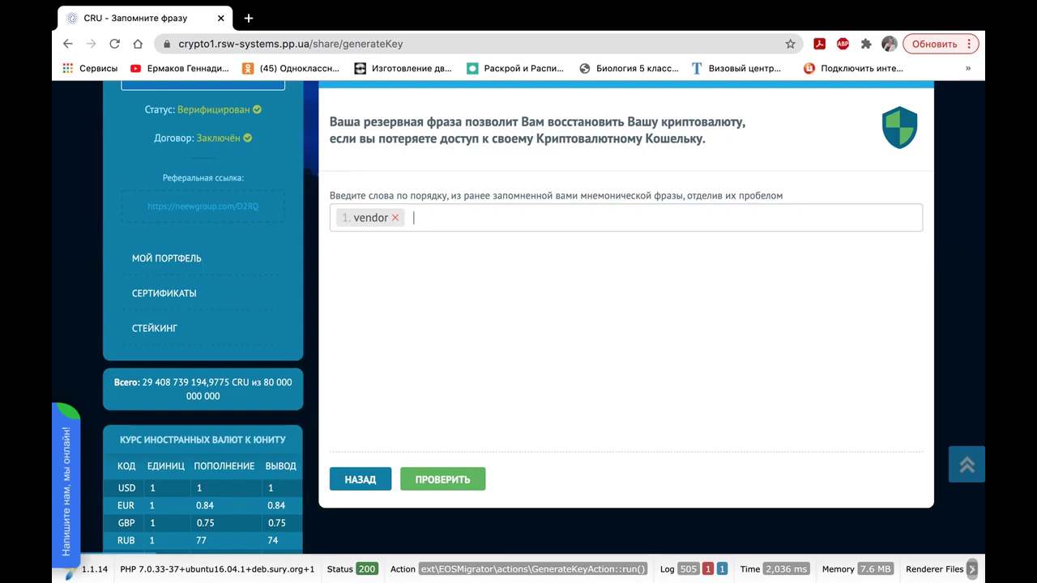
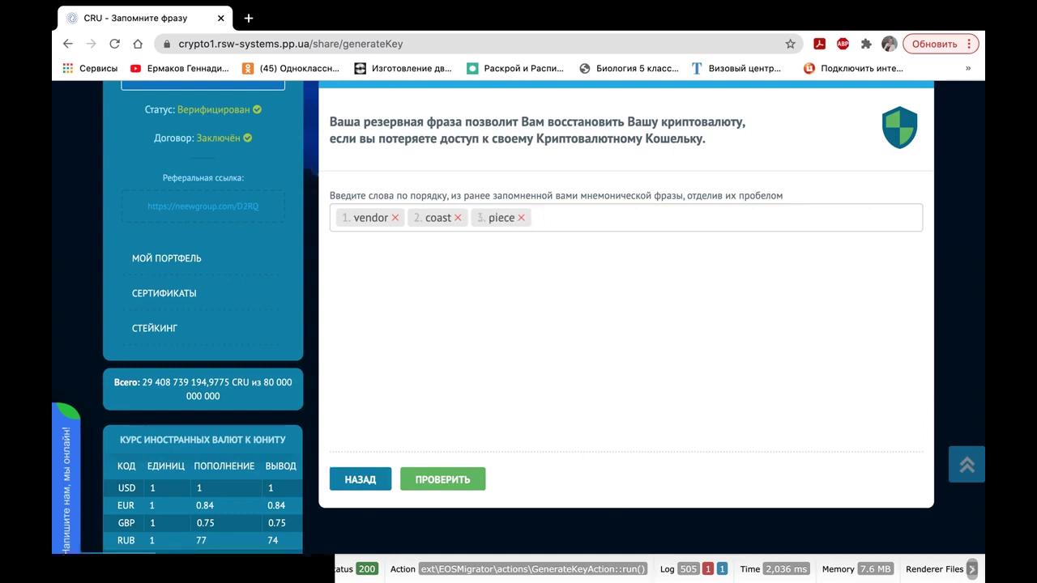
# Paste the remaining nine words from the Word notes into the field and submit them for checking
pyautogui.click(666, 565)
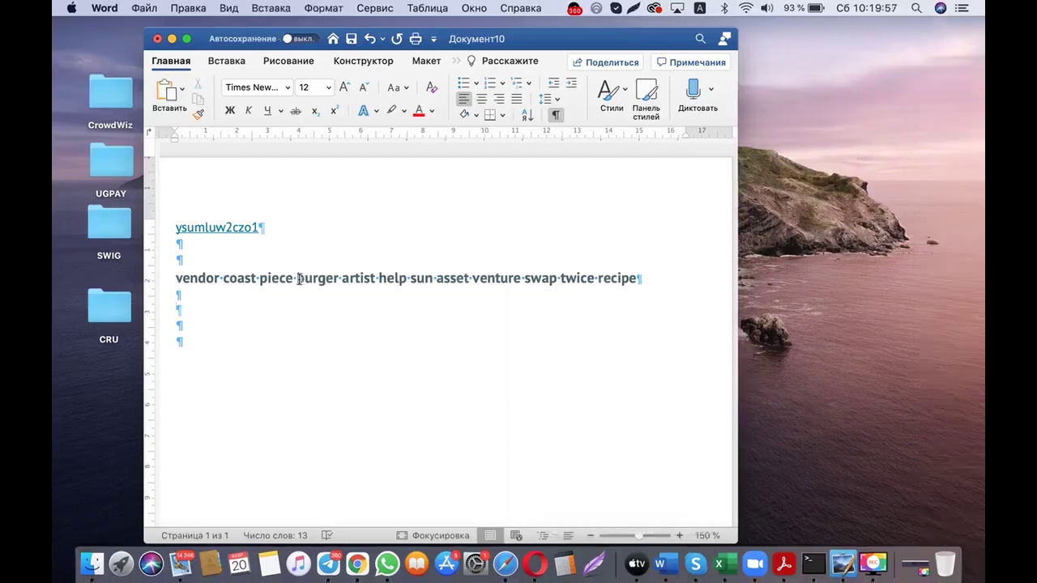
pyautogui.moveTo(313, 279); pyautogui.dragTo(530, 294)
pyautogui.press('super+c')
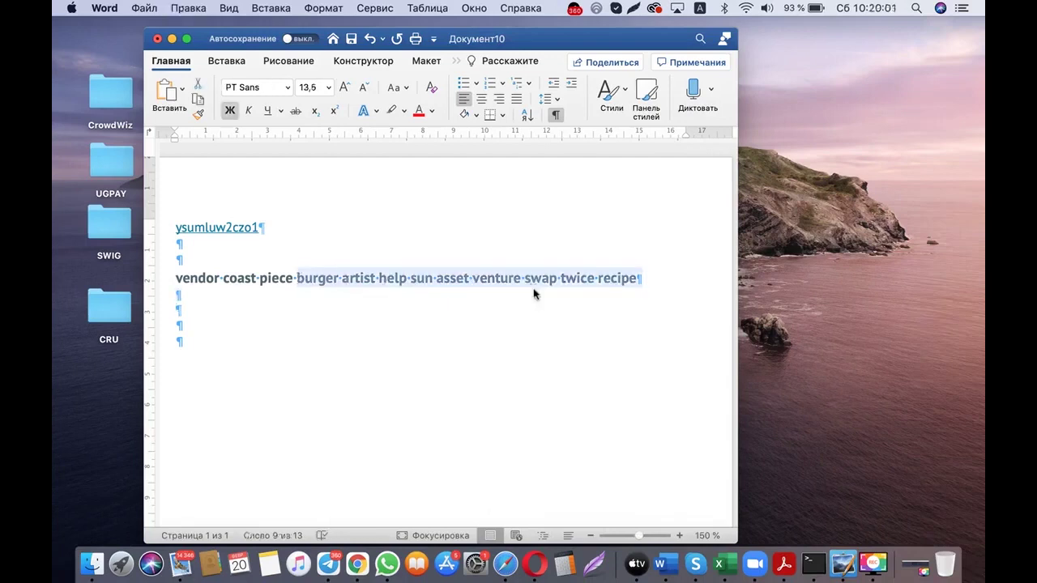
pyautogui.click(361, 568)
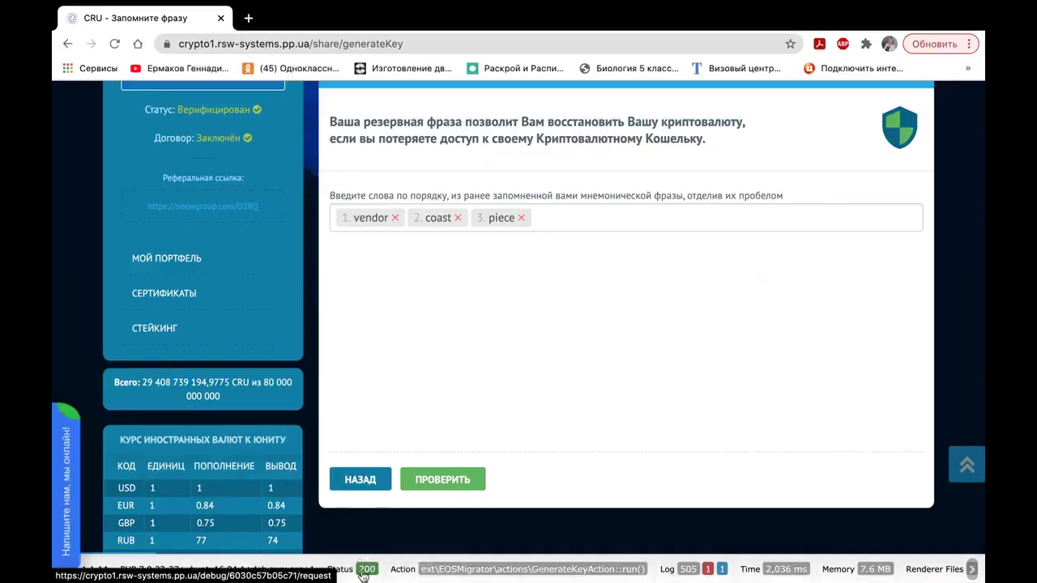
pyautogui.press('super+v')
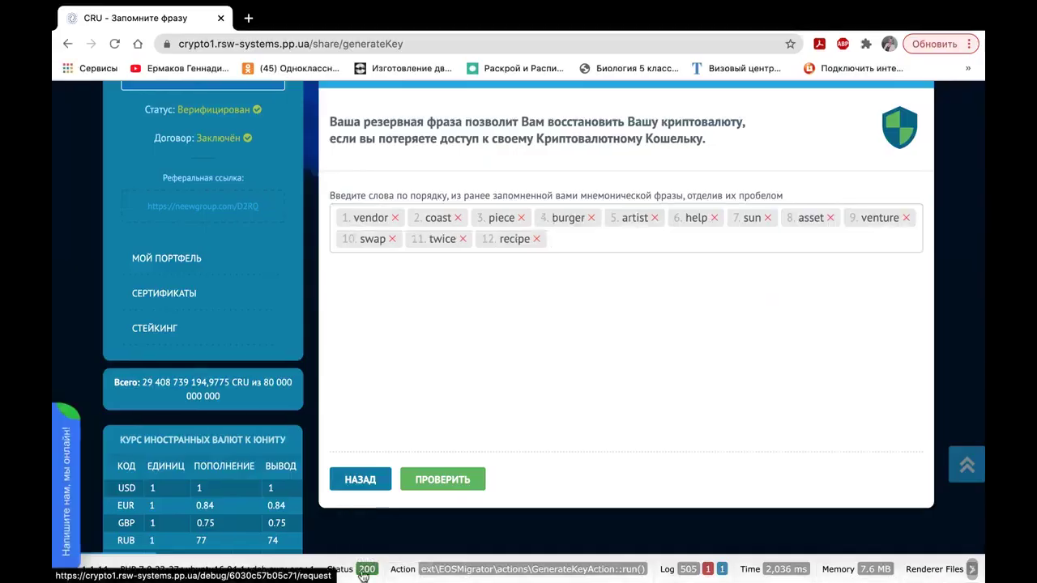
pyautogui.click(451, 484)
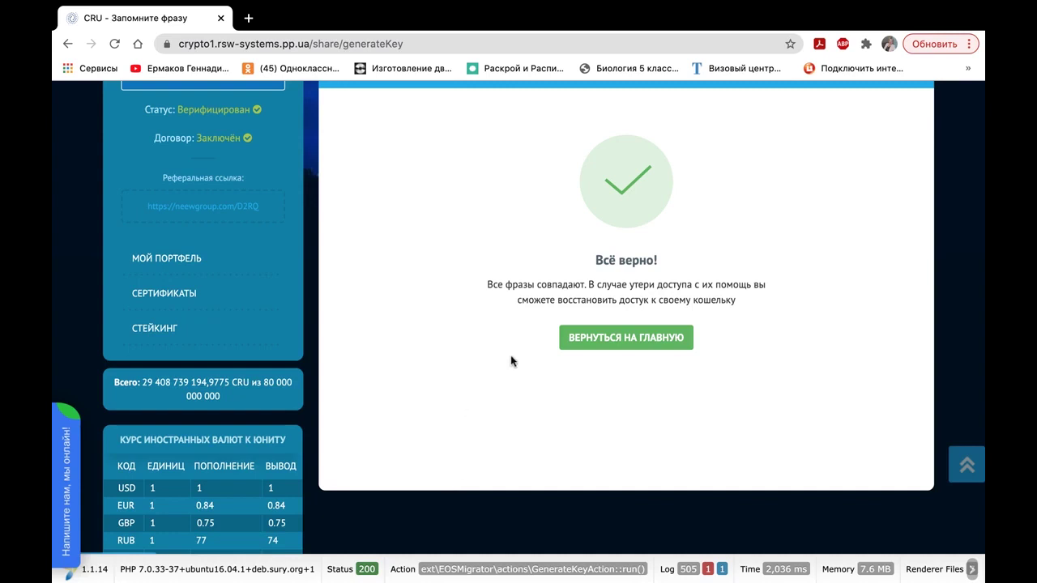
# Return to the main portfolio page and open the wallet via ПЕРЕЙТИ В КОШЕЛЕК
pyautogui.scroll(4, 511, 356)
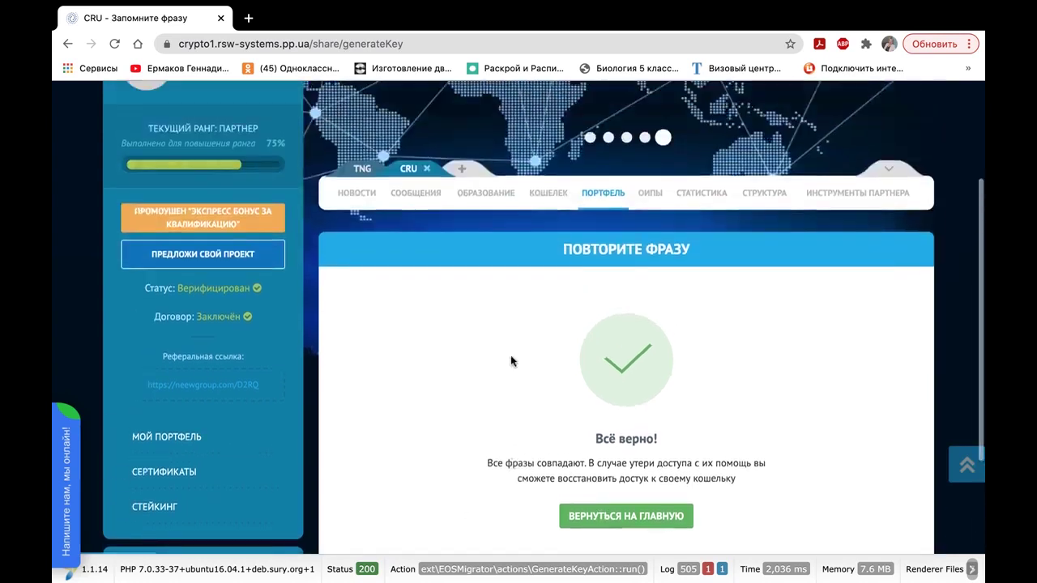
pyautogui.scroll(-3, 511, 357)
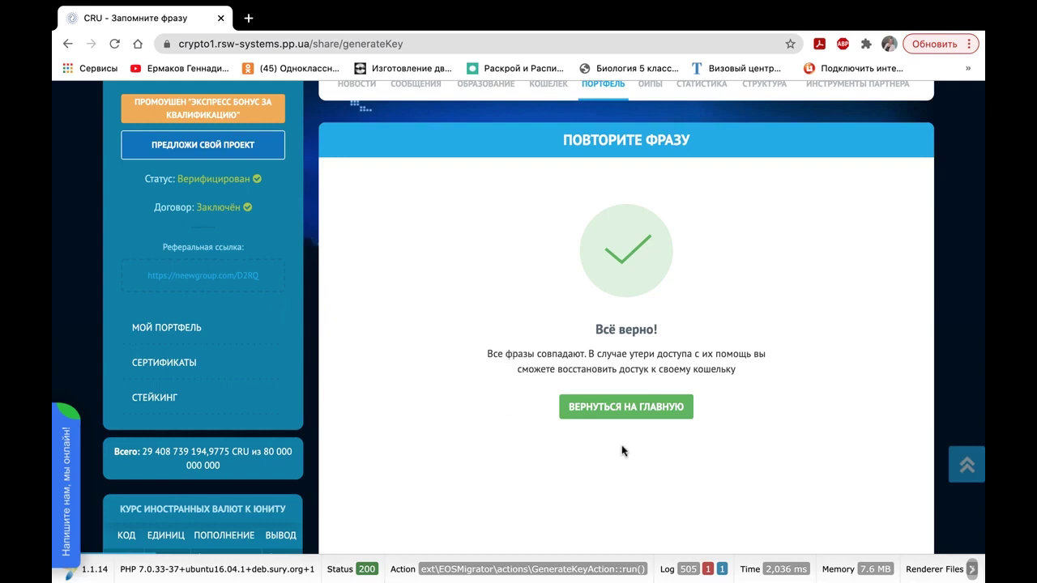
pyautogui.click(632, 415)
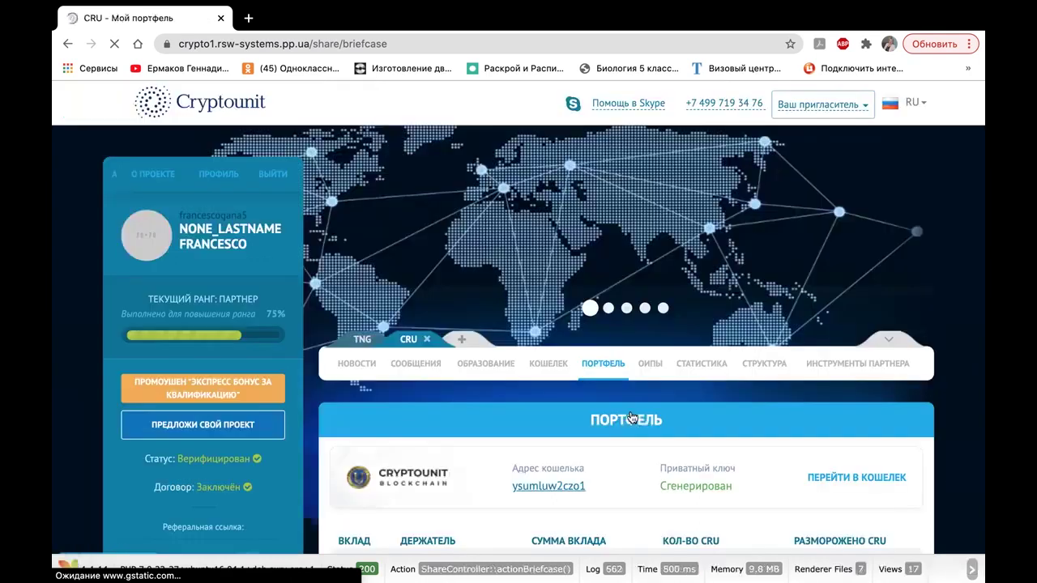
pyautogui.scroll(-3, 632, 418)
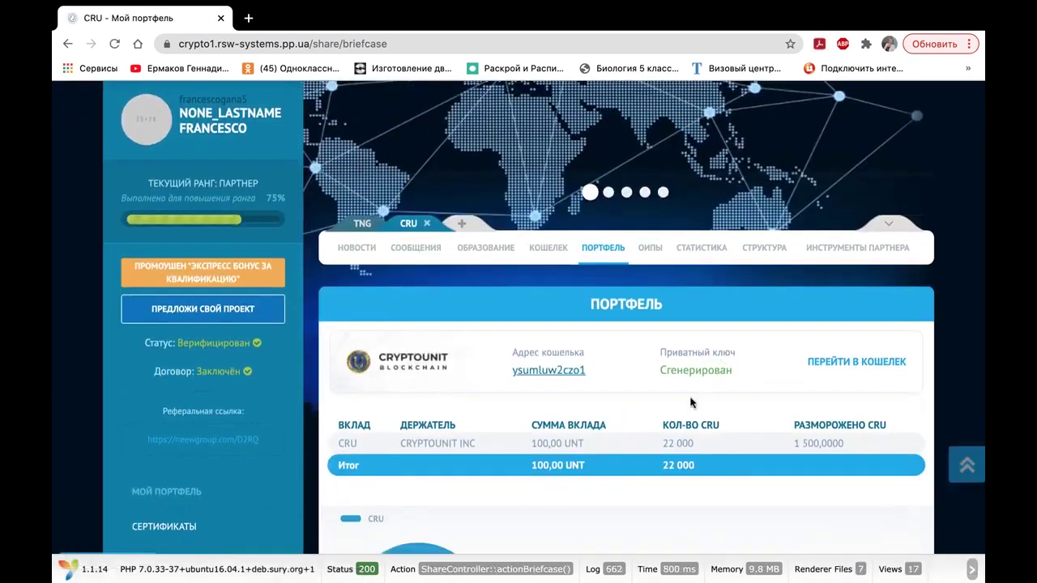
pyautogui.scroll(-3, 741, 388)
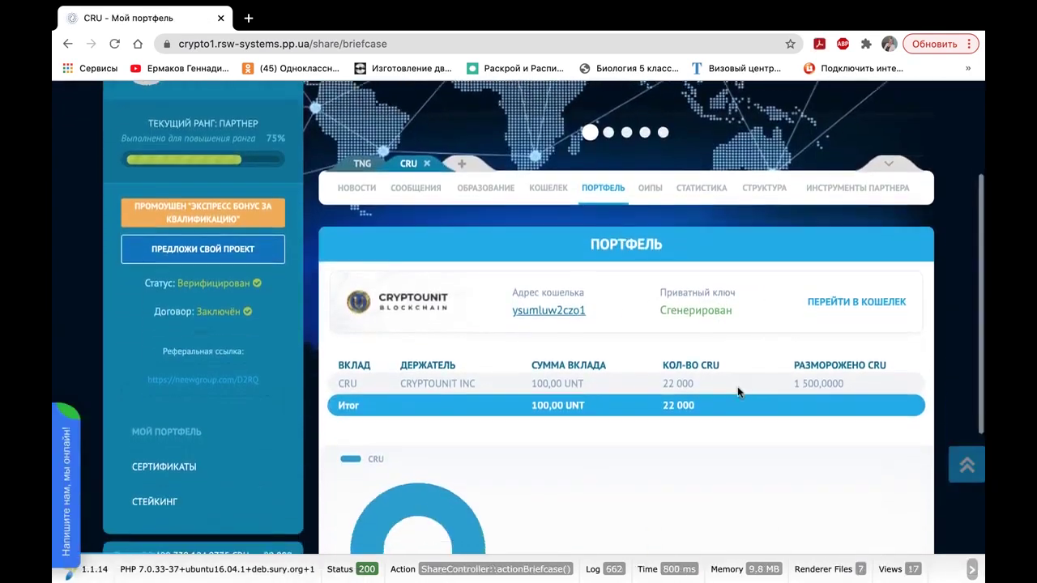
pyautogui.scroll(-1, 739, 292)
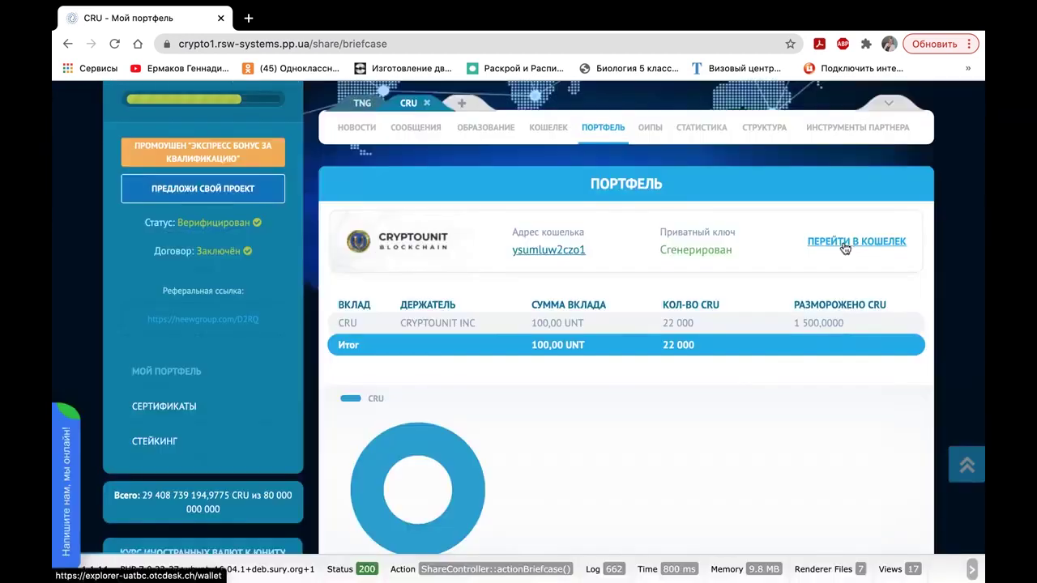
pyautogui.click(845, 247)
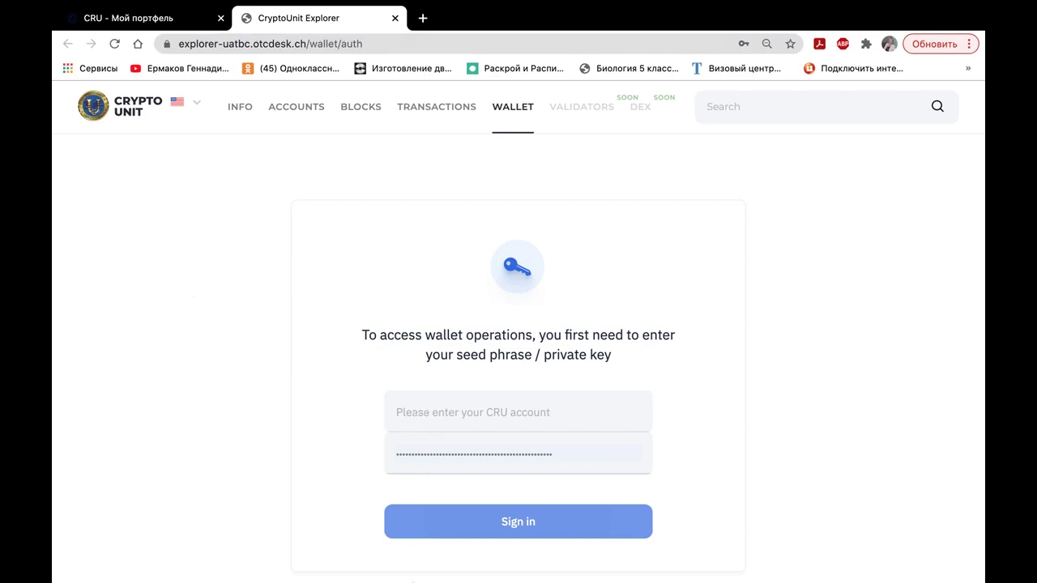
# Locate the account name line in the Word notes and open the explorer's WALLET sign-in page
pyautogui.moveTo(417, 572)
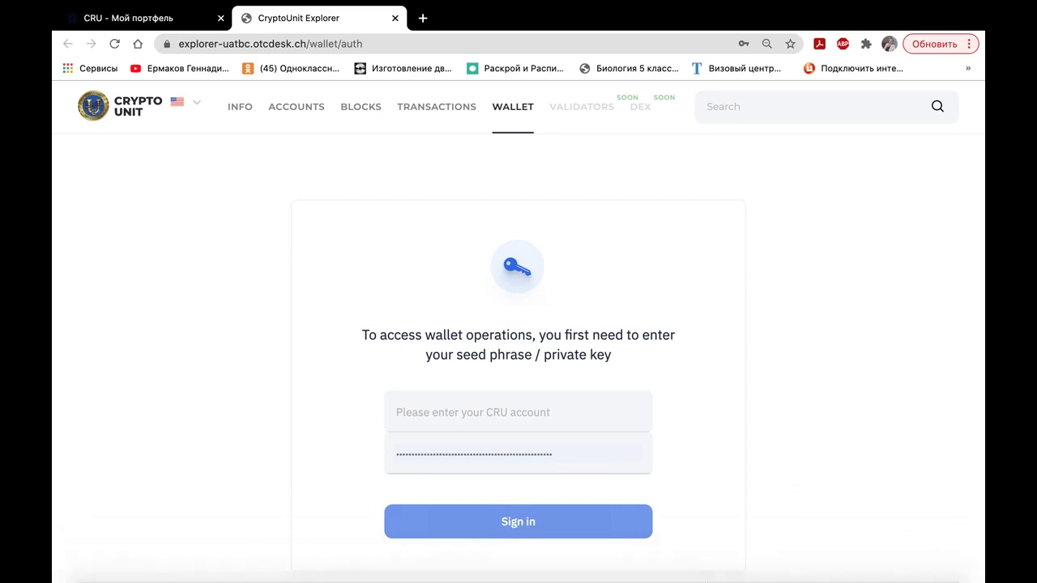
pyautogui.click(664, 565)
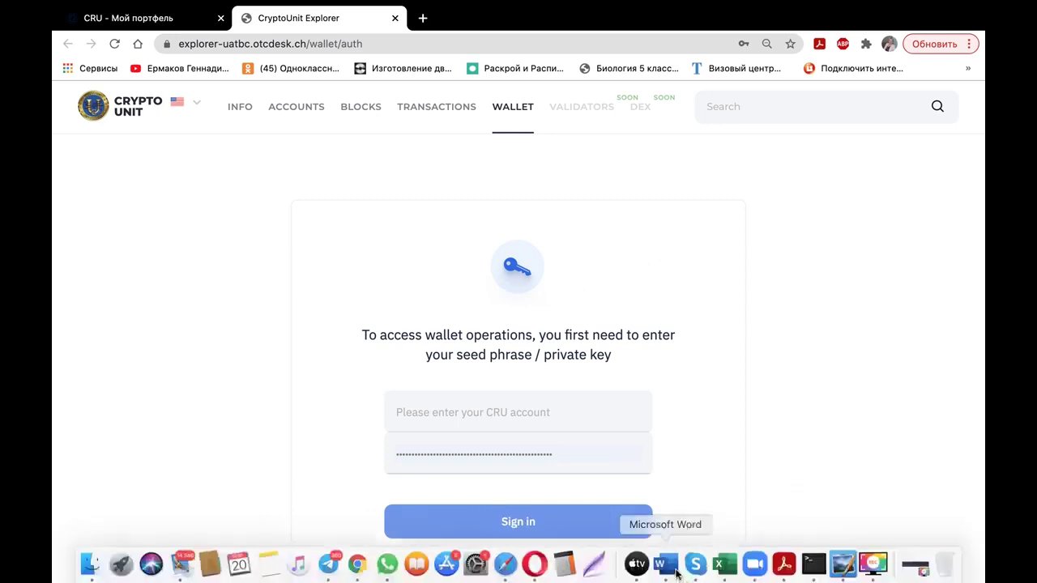
pyautogui.click(251, 231)
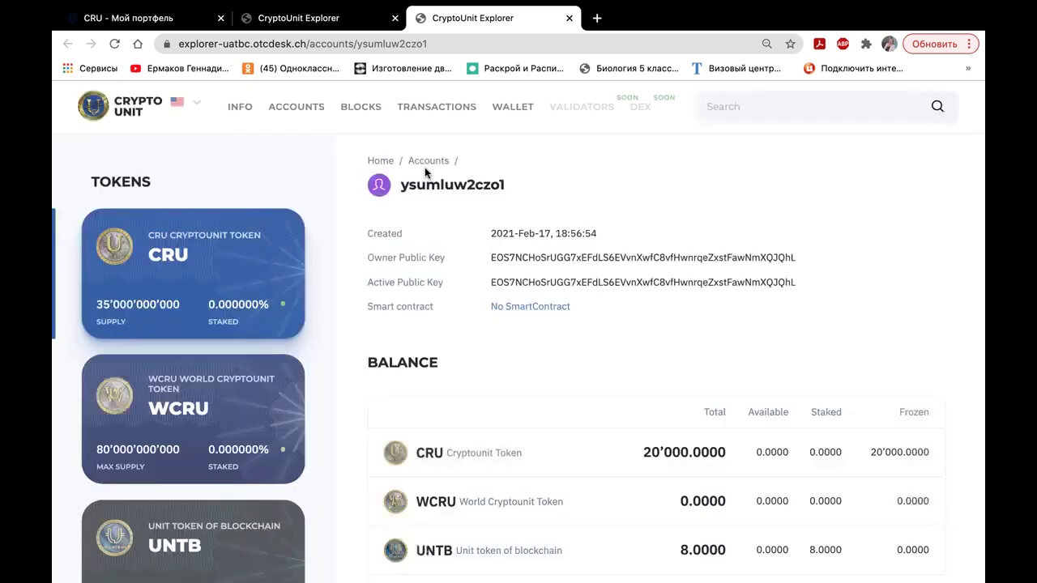
pyautogui.scroll(-1, 426, 167)
pyautogui.scroll(1, 433, 154)
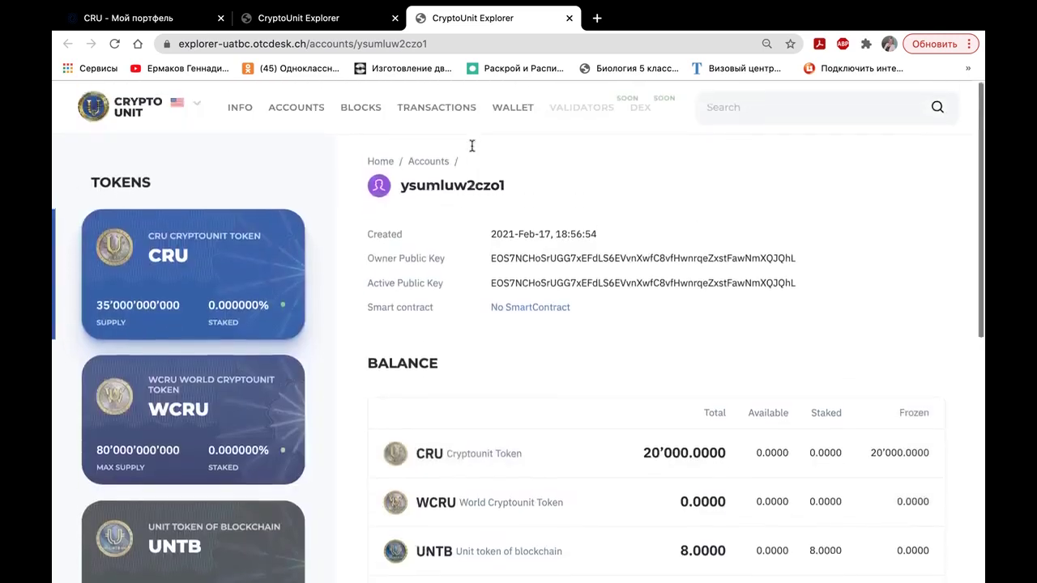
pyautogui.click(519, 109)
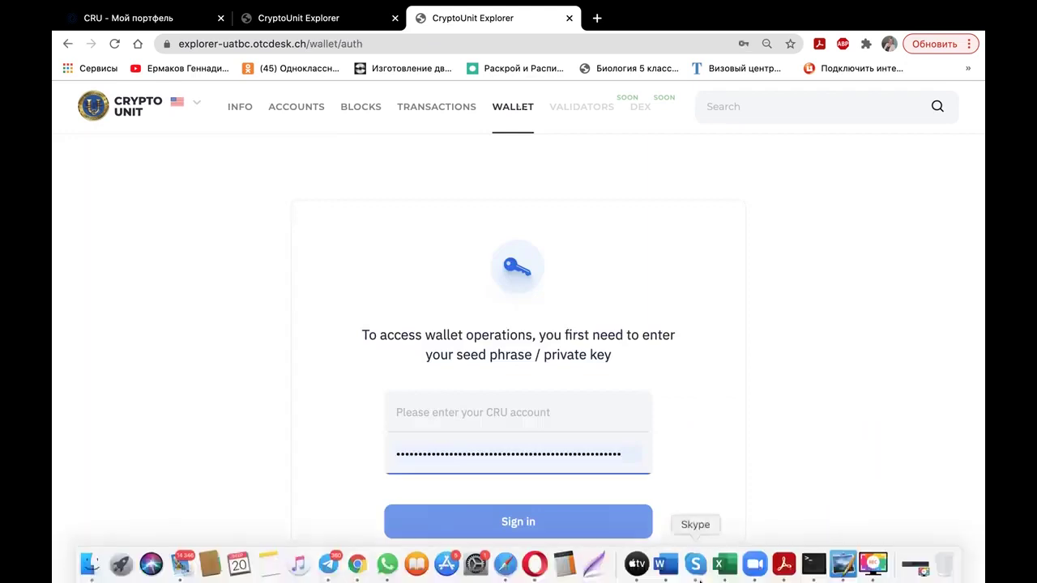
pyautogui.click(677, 574)
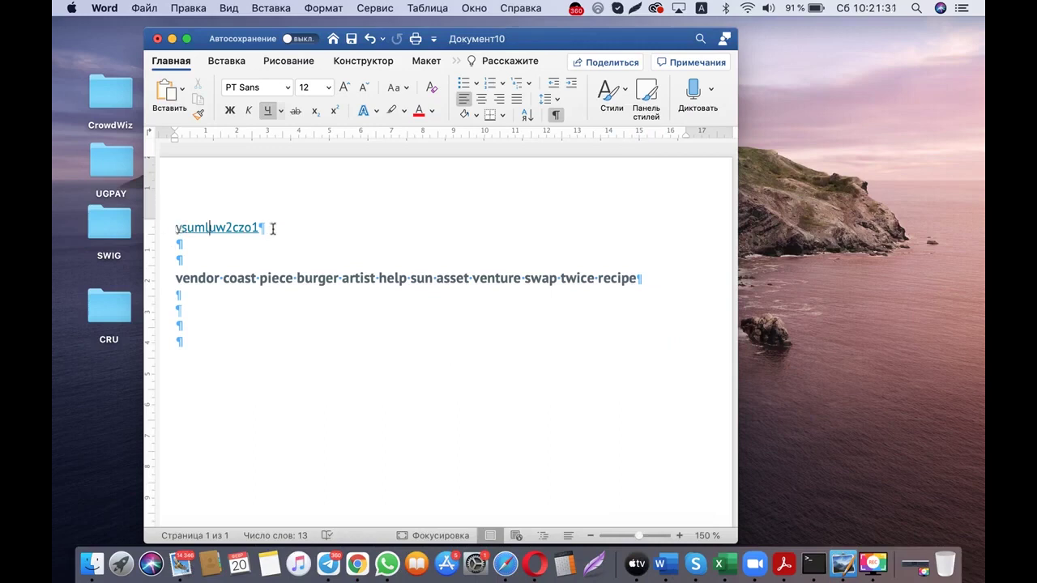
# Copy the account name from Word into the CRU account field
pyautogui.moveTo(239, 230); pyautogui.dragTo(171, 232)
pyautogui.press('super+c')
pyautogui.click(358, 565)
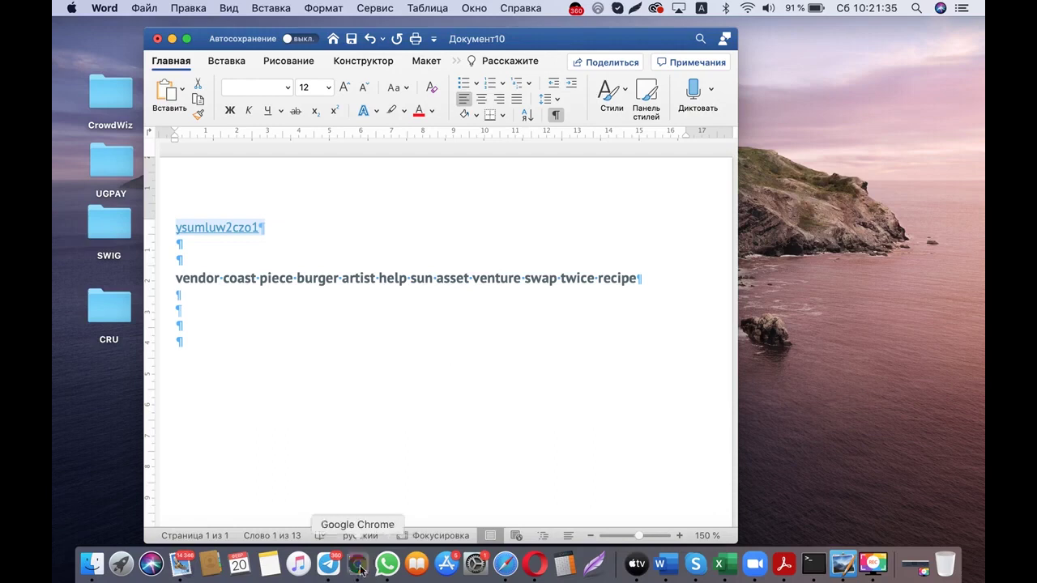
pyautogui.click(422, 416)
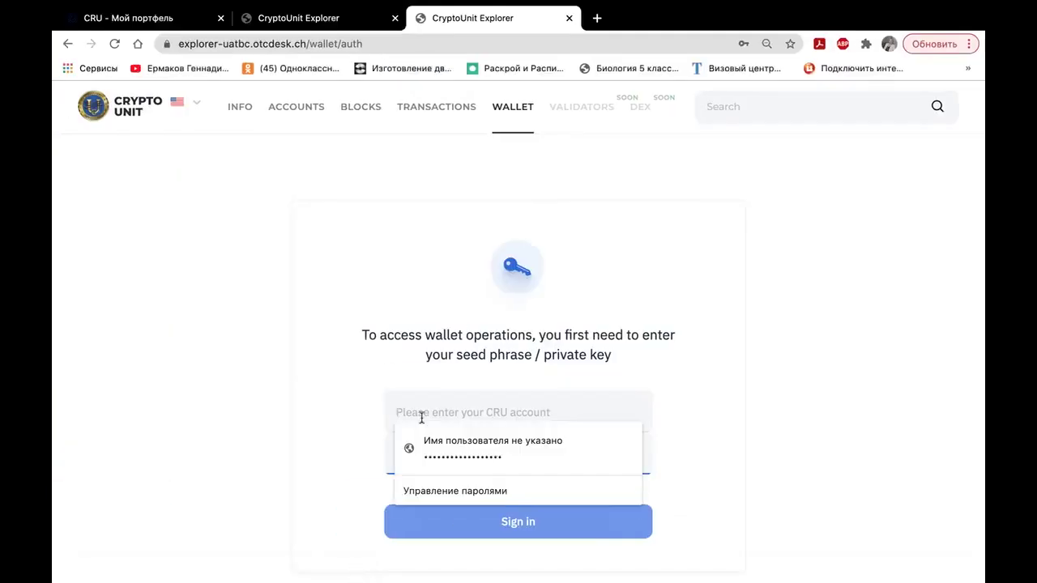
pyautogui.press('super+v')
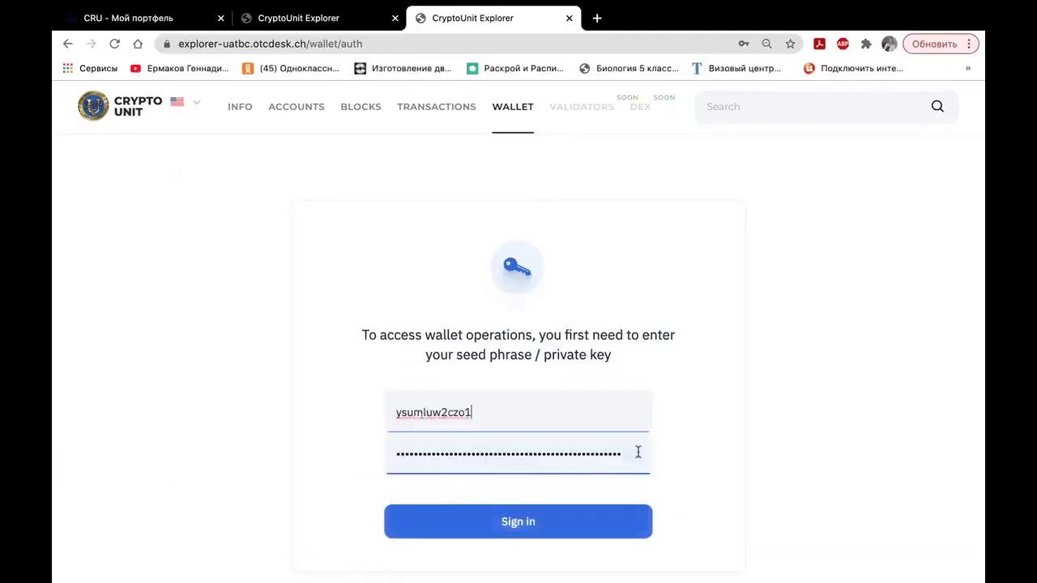
# Delete the autofilled key from the seed phrase / private key field
pyautogui.moveTo(643, 459); pyautogui.dragTo(296, 447)
pyautogui.press('BackSpace')
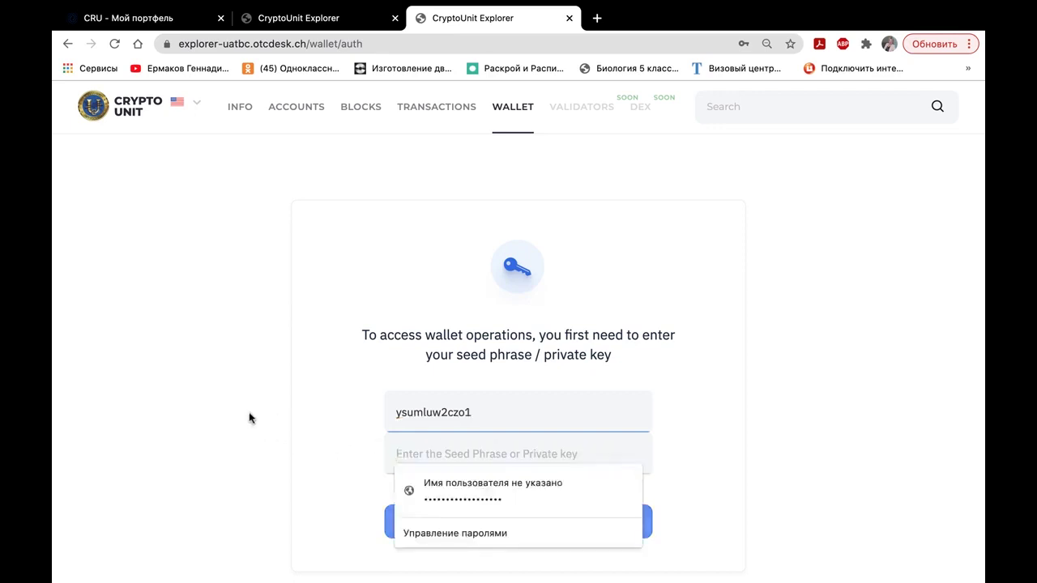
pyautogui.click(225, 415)
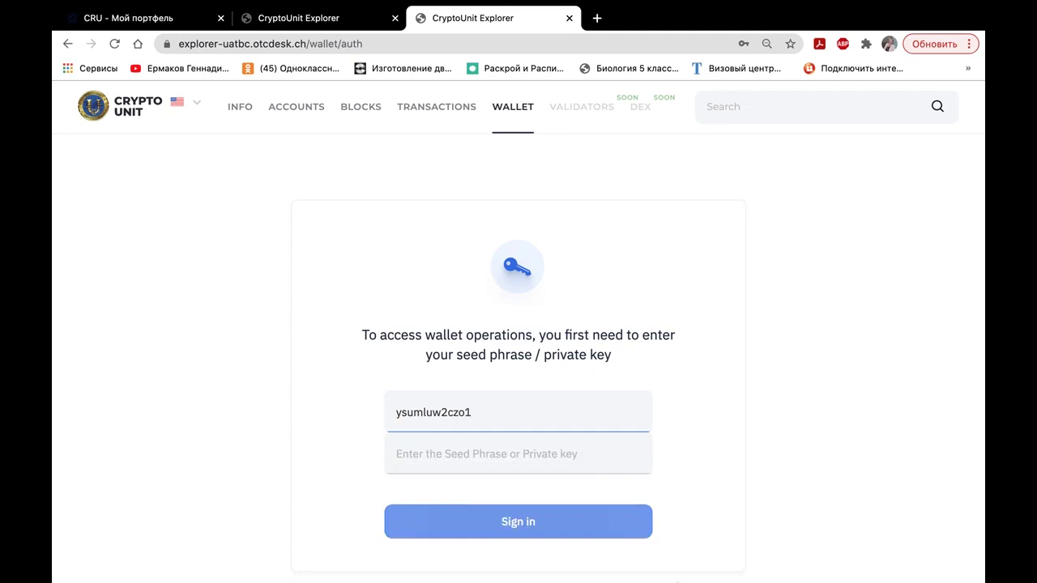
pyautogui.moveTo(665, 567)
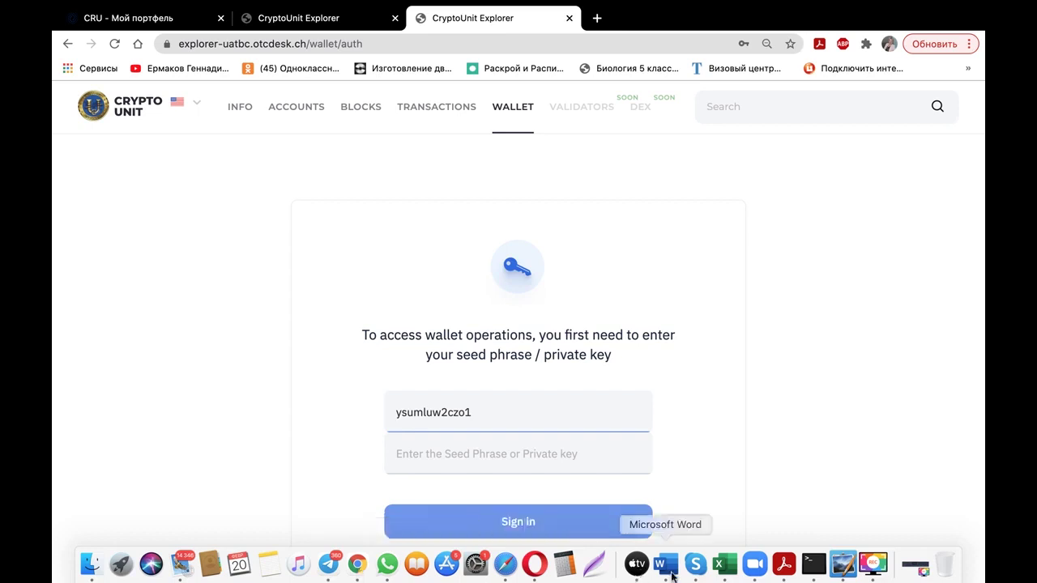
# Select the full seed phrase line in the Word notes document
pyautogui.click(671, 576)
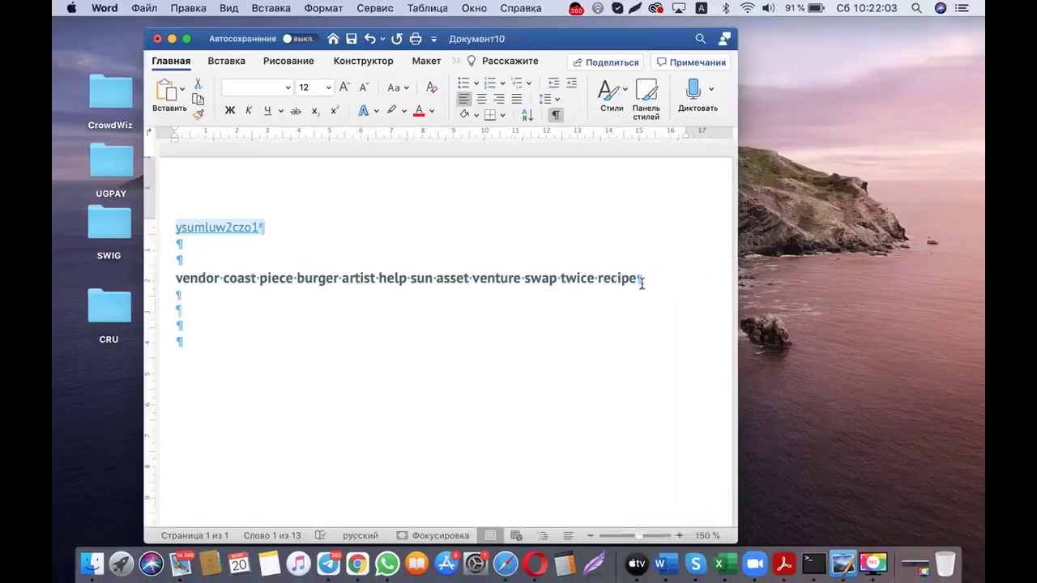
pyautogui.moveTo(641, 278); pyautogui.dragTo(240, 287)
pyautogui.click(227, 286)
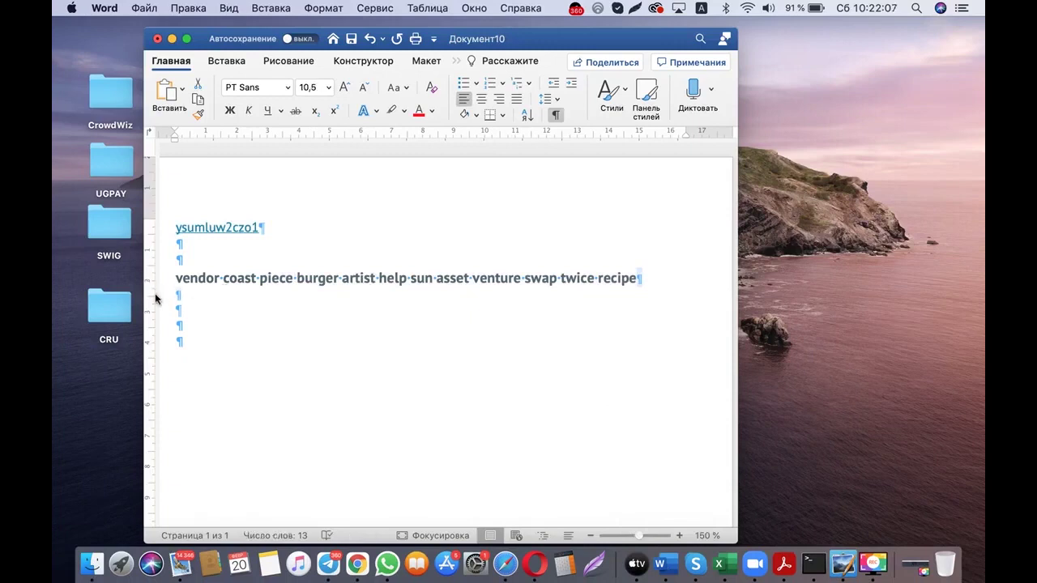
pyautogui.moveTo(172, 279); pyautogui.dragTo(673, 299)
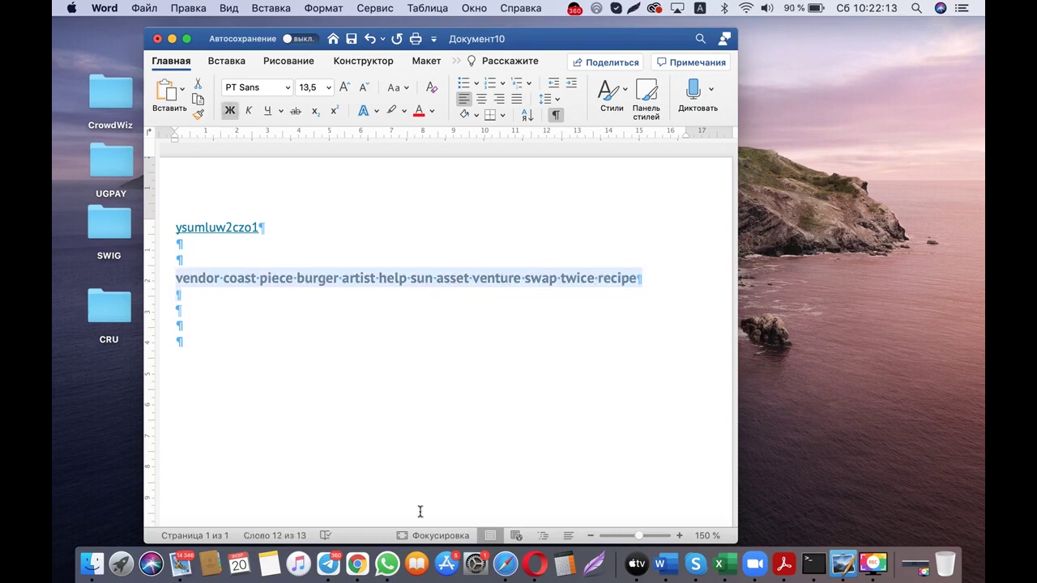
# Paste the seed phrase into the wallet's seed phrase field and sign in
pyautogui.click(360, 565)
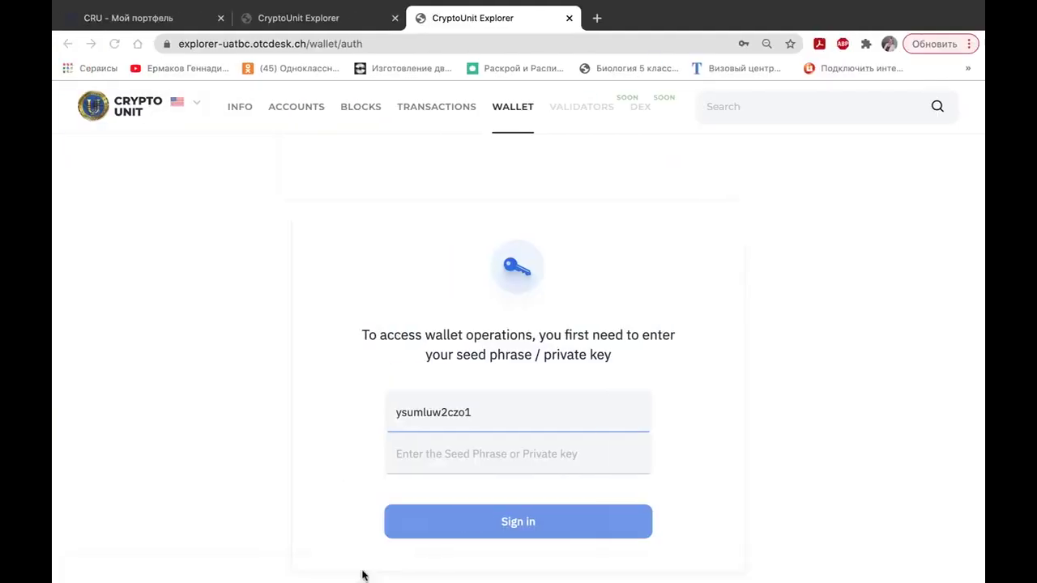
pyautogui.click(448, 460)
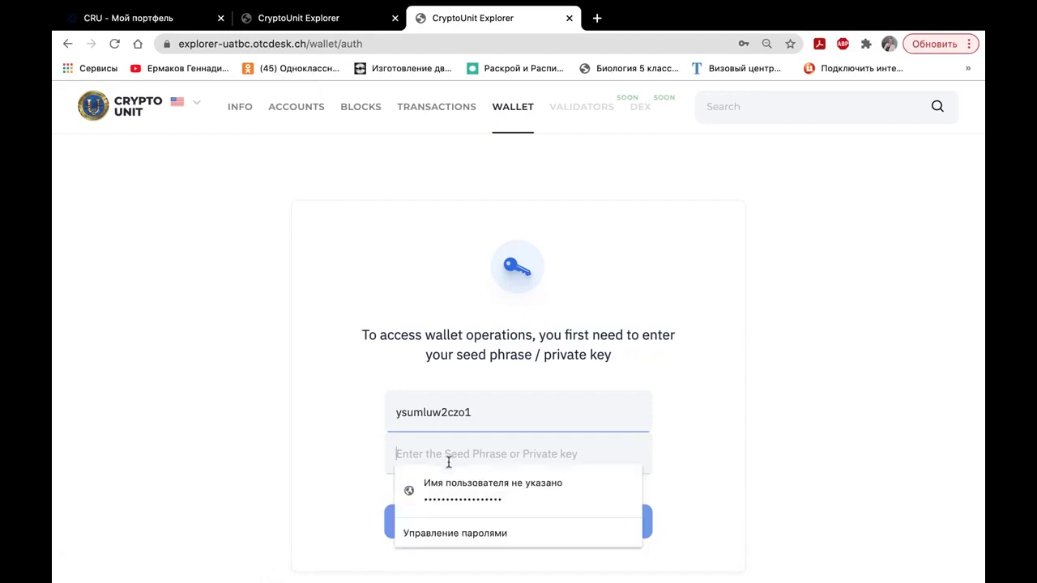
pyautogui.press('super+v')
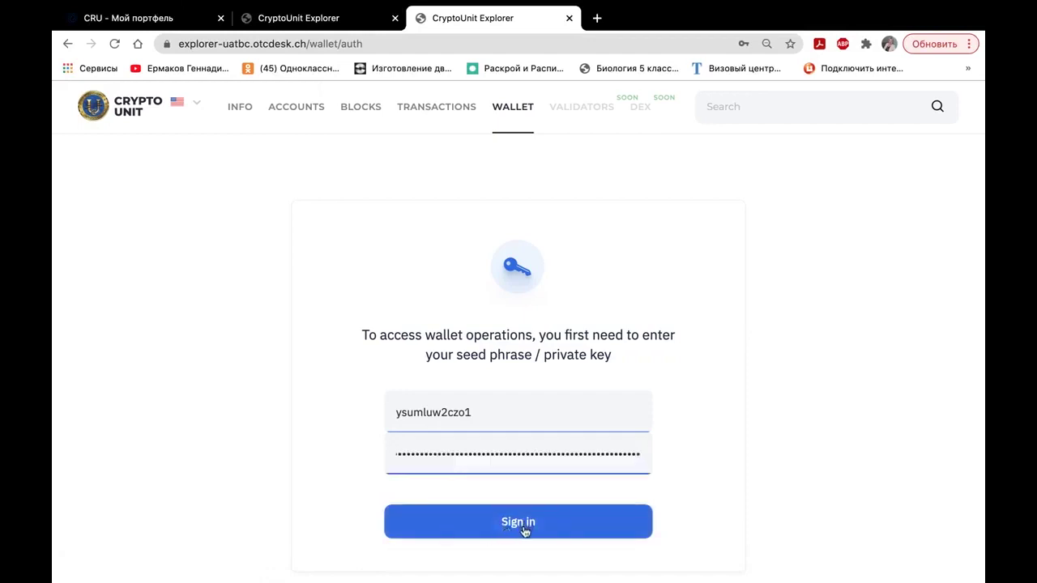
pyautogui.click(522, 531)
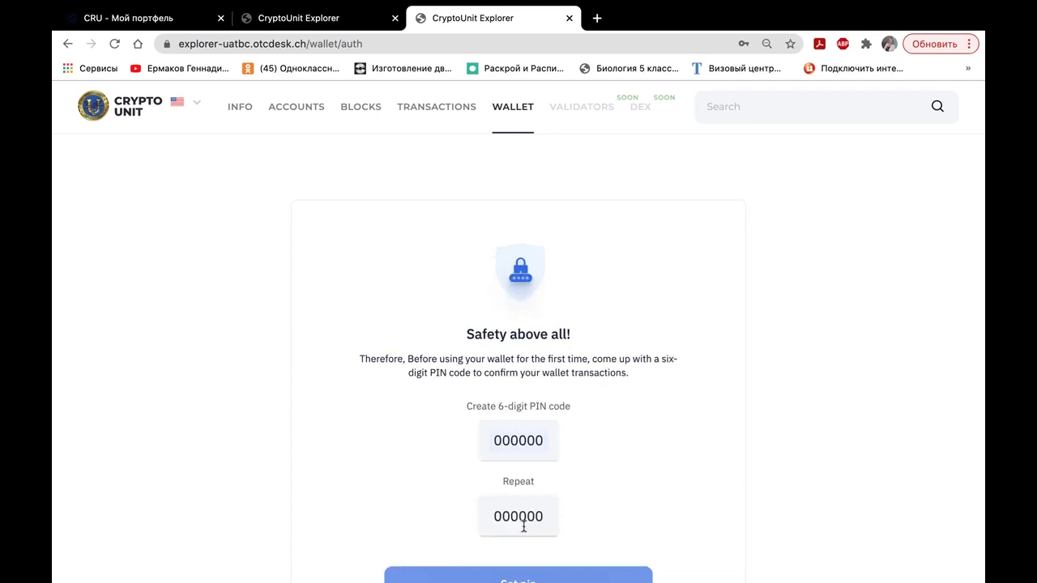
# Enter the same six-digit PIN in the Create and Repeat fields and save it
pyautogui.scroll(-2, 524, 527)
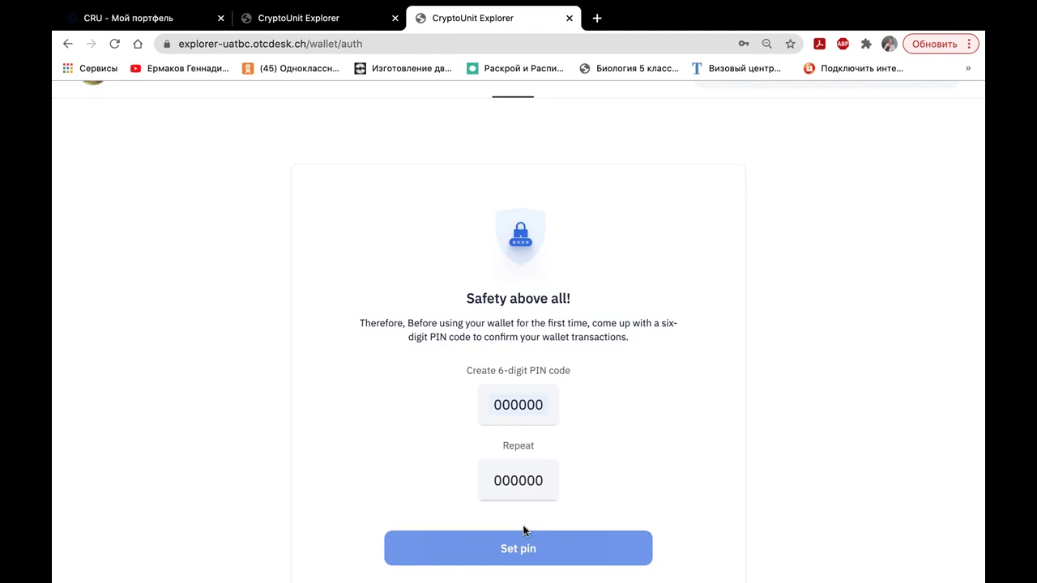
pyautogui.click(522, 409)
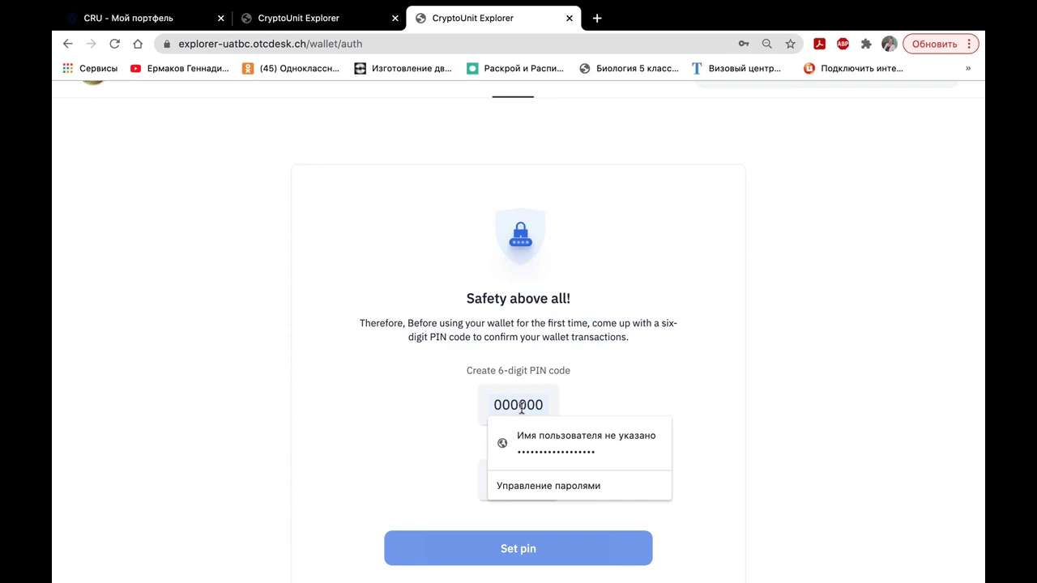
pyautogui.write('••')
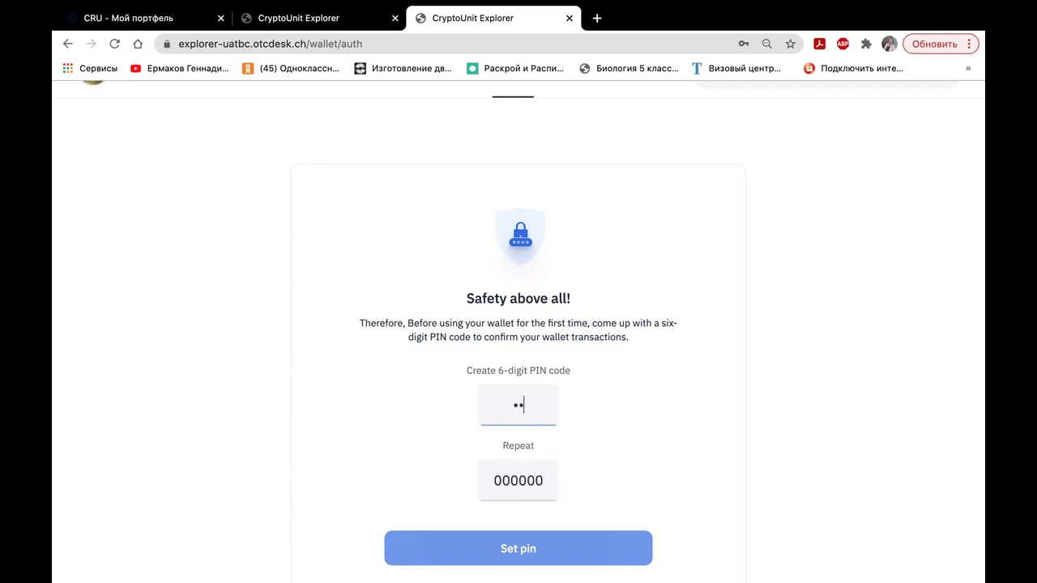
pyautogui.write('••••')
pyautogui.click(518, 480)
pyautogui.write('••••••')
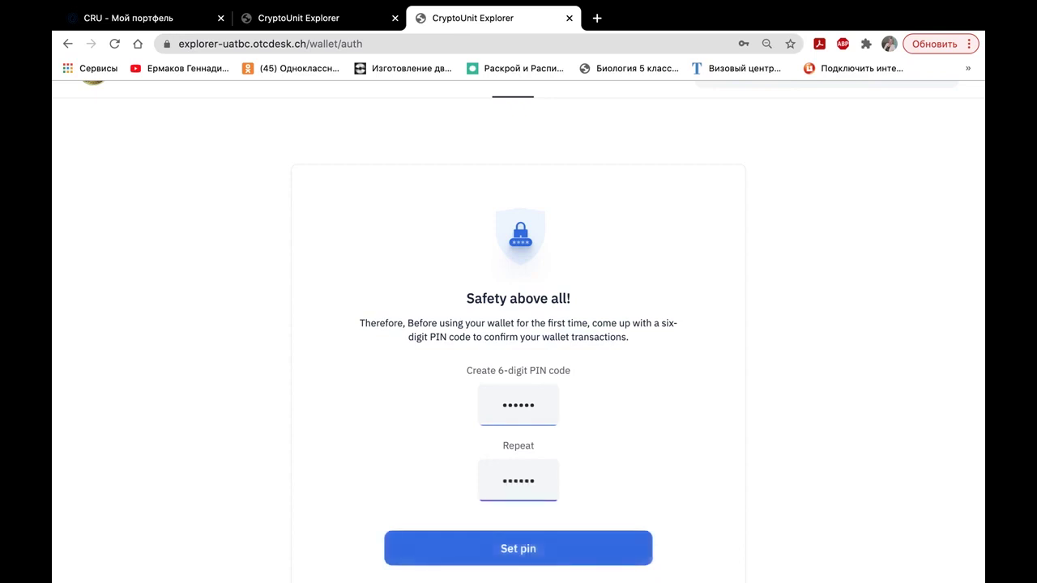
pyautogui.click(521, 556)
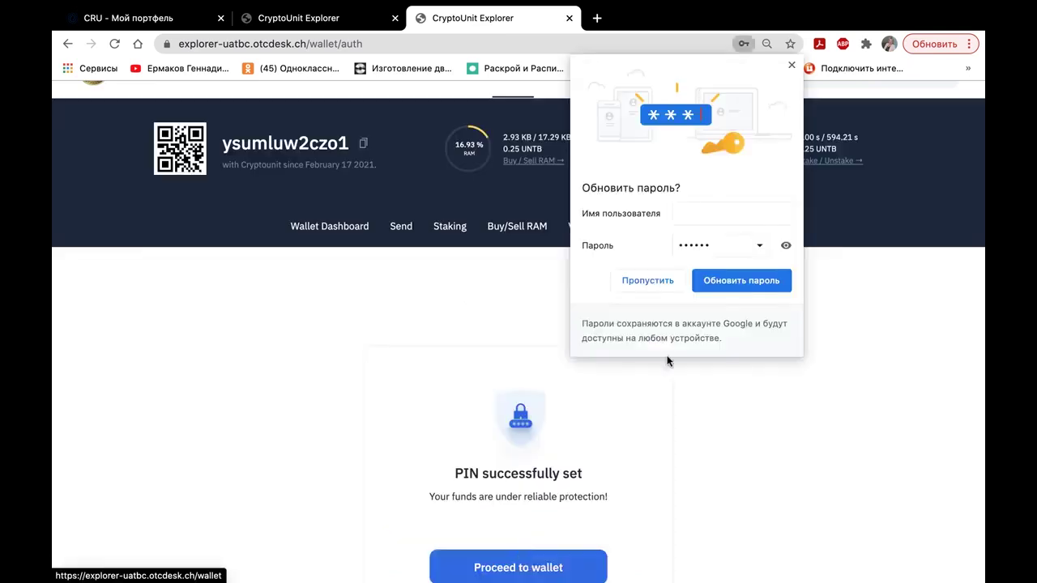
pyautogui.click(648, 280)
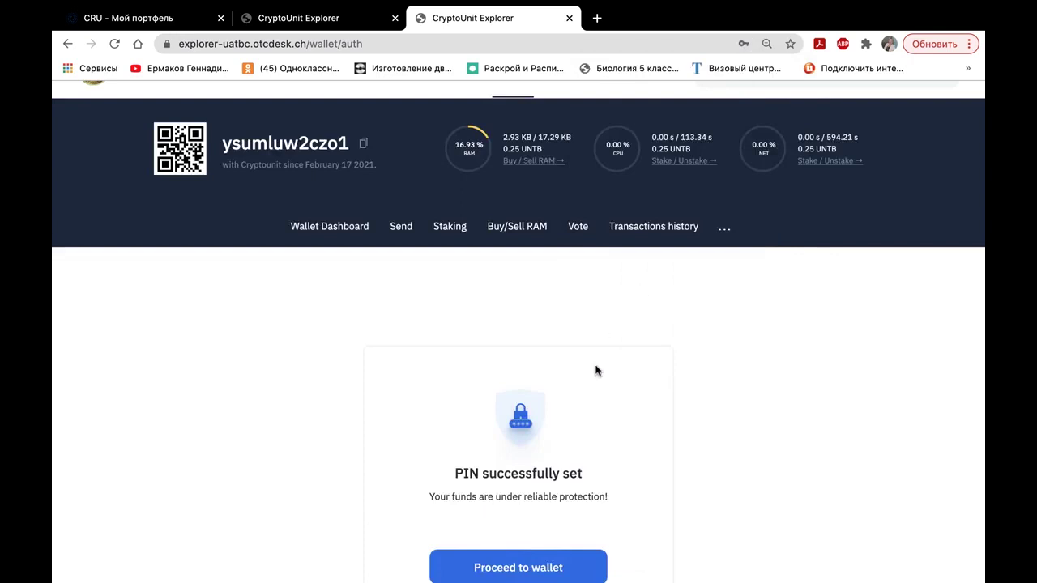
pyautogui.scroll(-2, 597, 371)
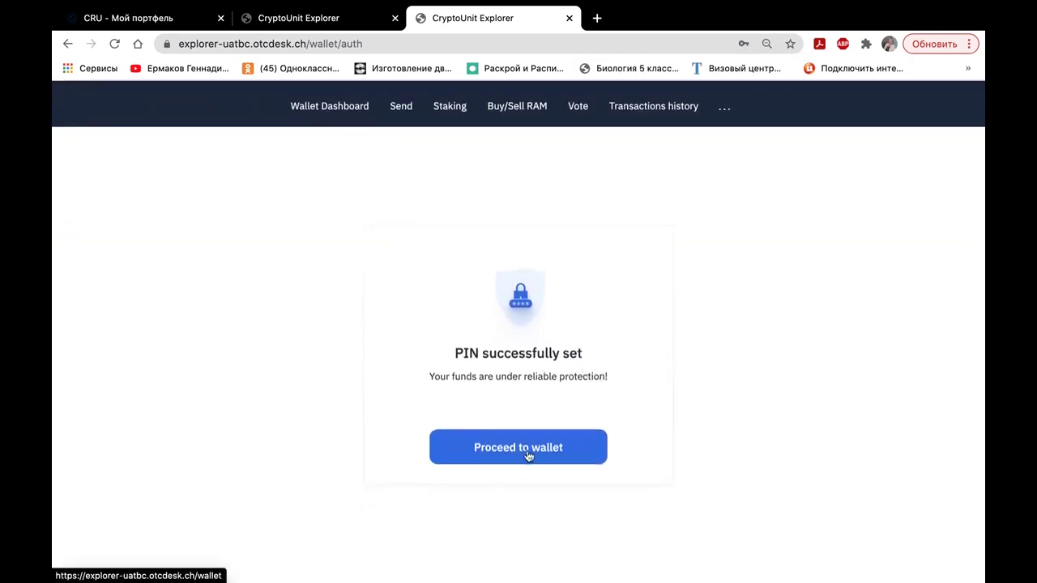
pyautogui.click(527, 454)
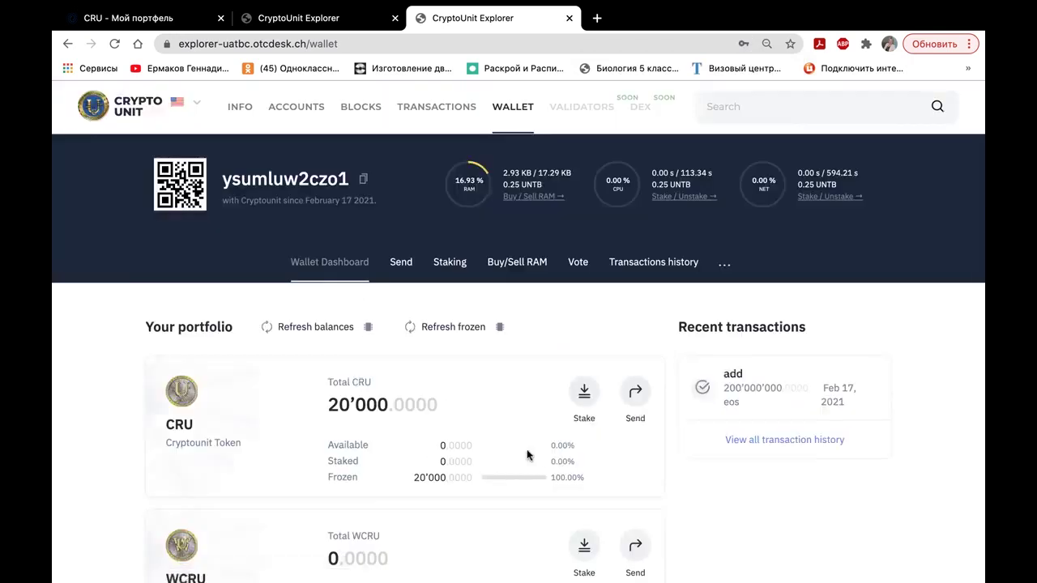
pyautogui.scroll(-1, 527, 456)
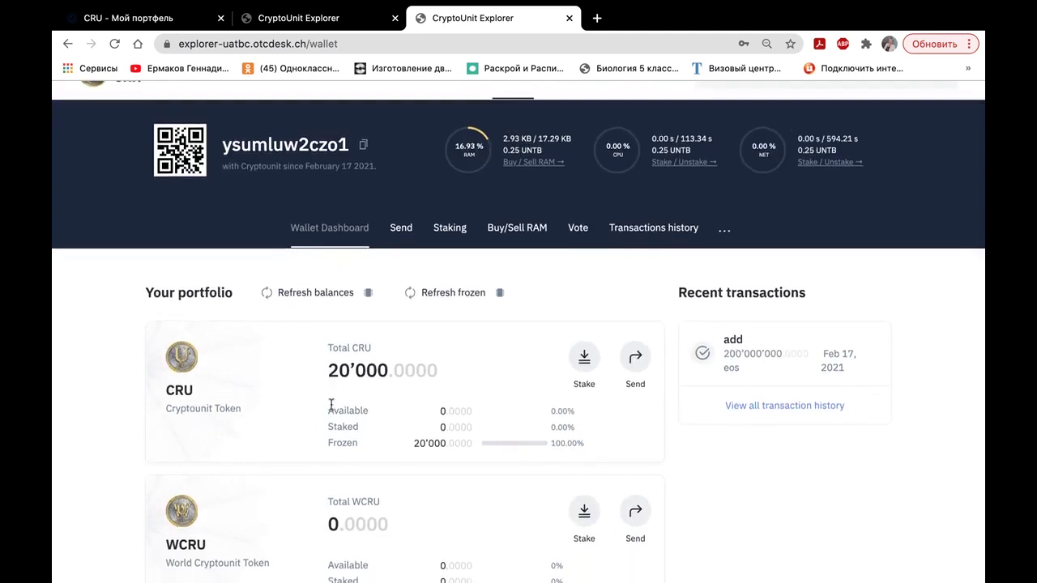
pyautogui.scroll(-2, 331, 405)
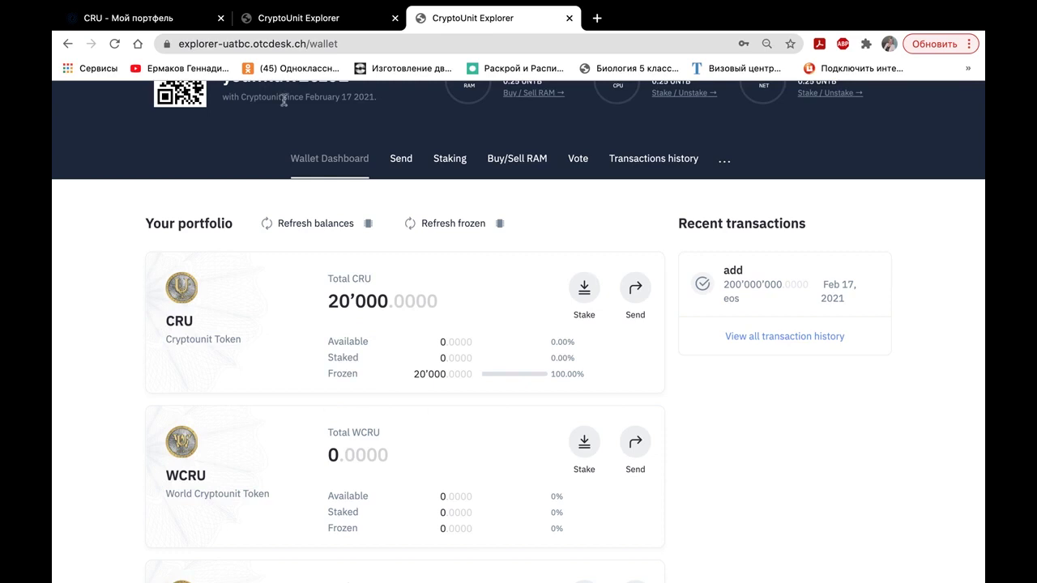
pyautogui.click(131, 17)
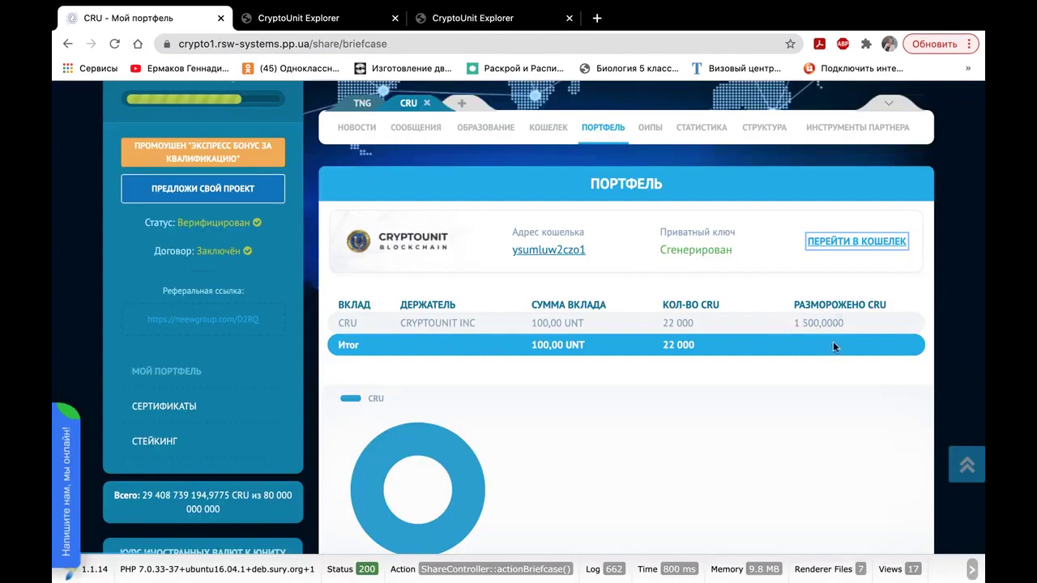
pyautogui.click(512, 20)
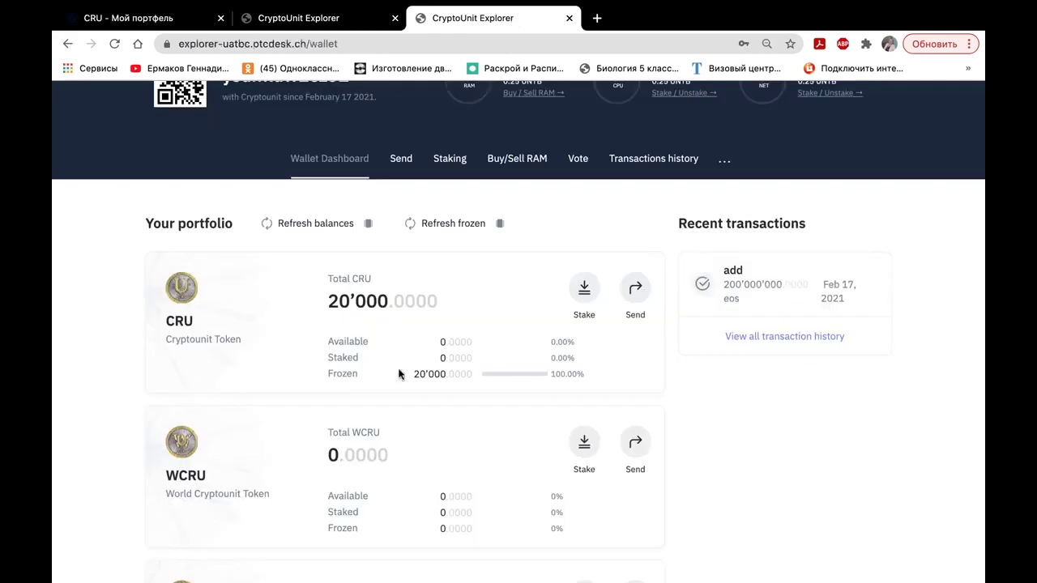
pyautogui.scroll(2, 398, 375)
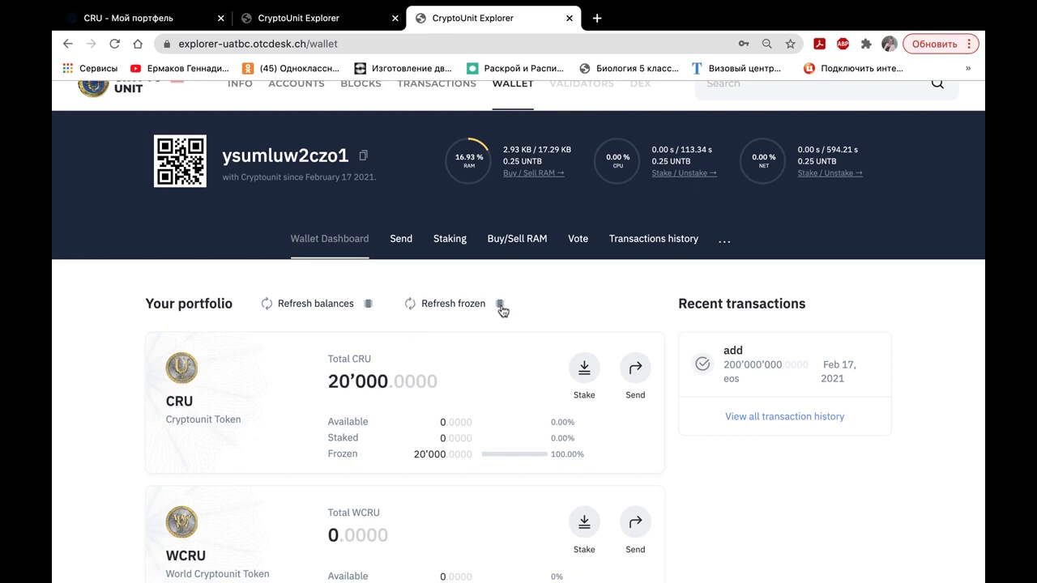
# Refresh the frozen CRU balance, authorising it with the wallet PIN
pyautogui.click(501, 307)
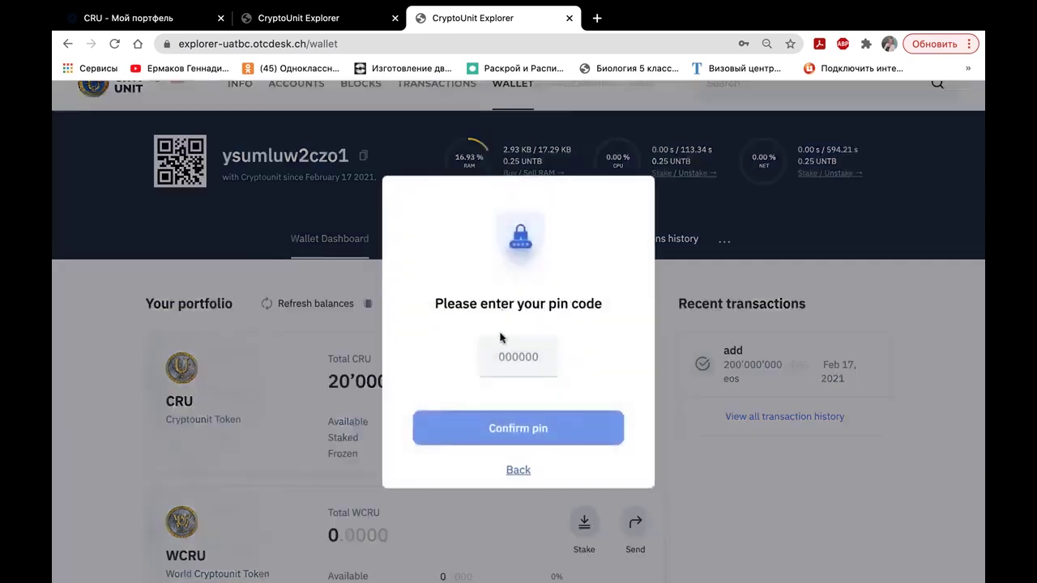
pyautogui.click(505, 362)
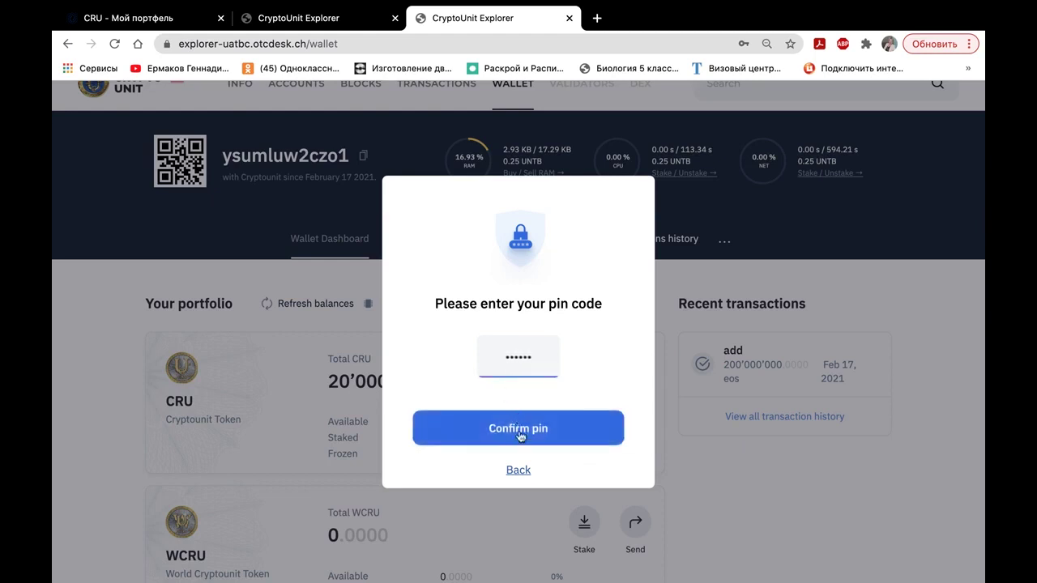
pyautogui.click(520, 436)
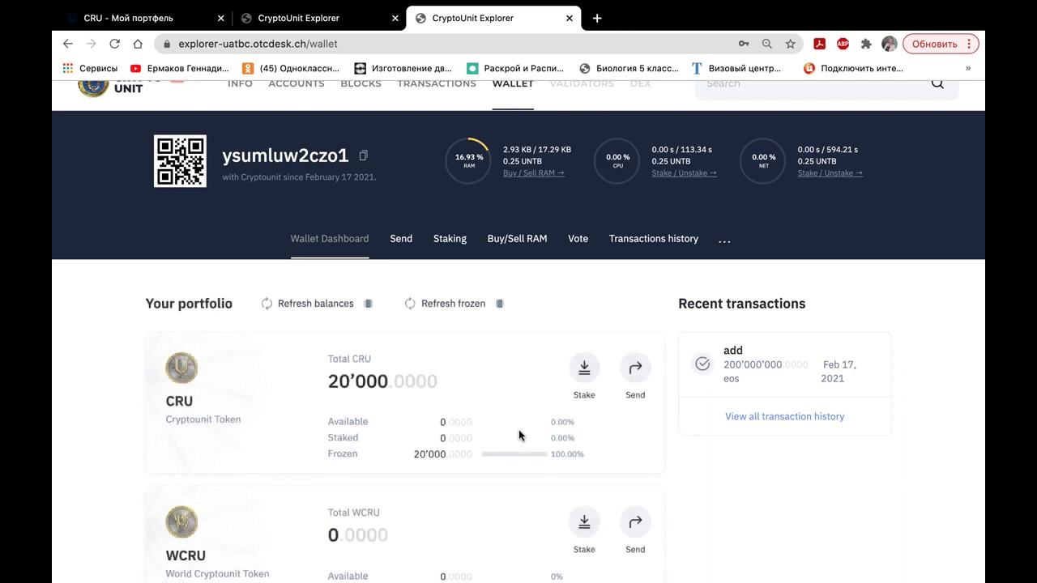
# Repeat the PIN-authorised refresh, leaving 3'400 CRU available and 16'600 frozen
pyautogui.click(501, 308)
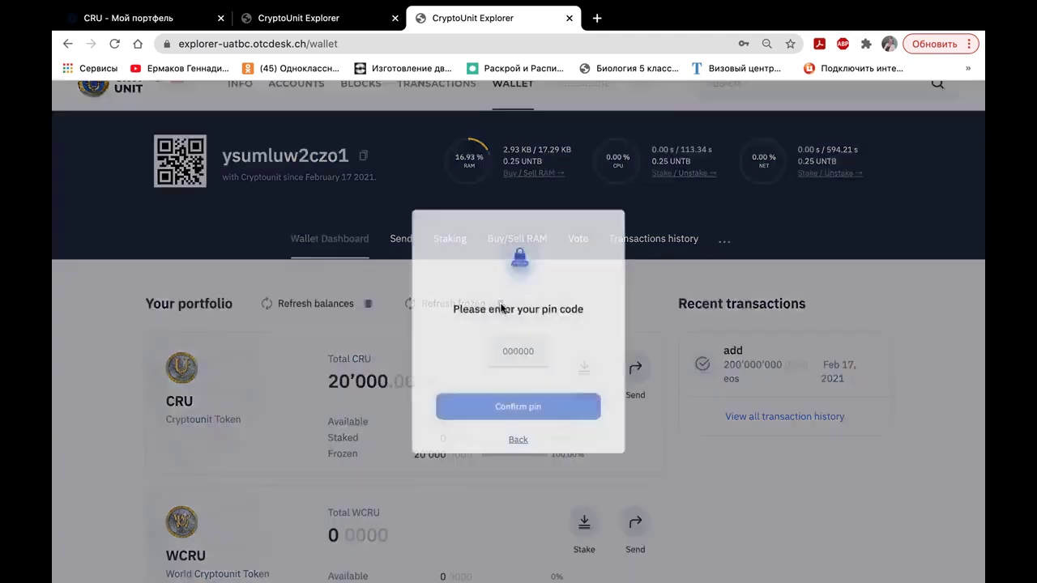
pyautogui.click(518, 361)
pyautogui.write('•••••')
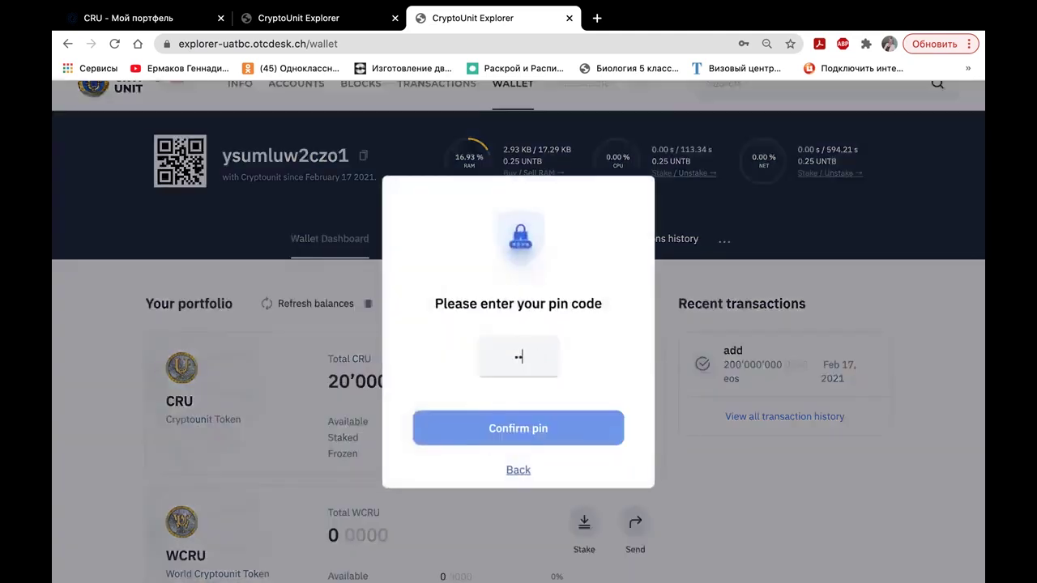
pyautogui.write('•')
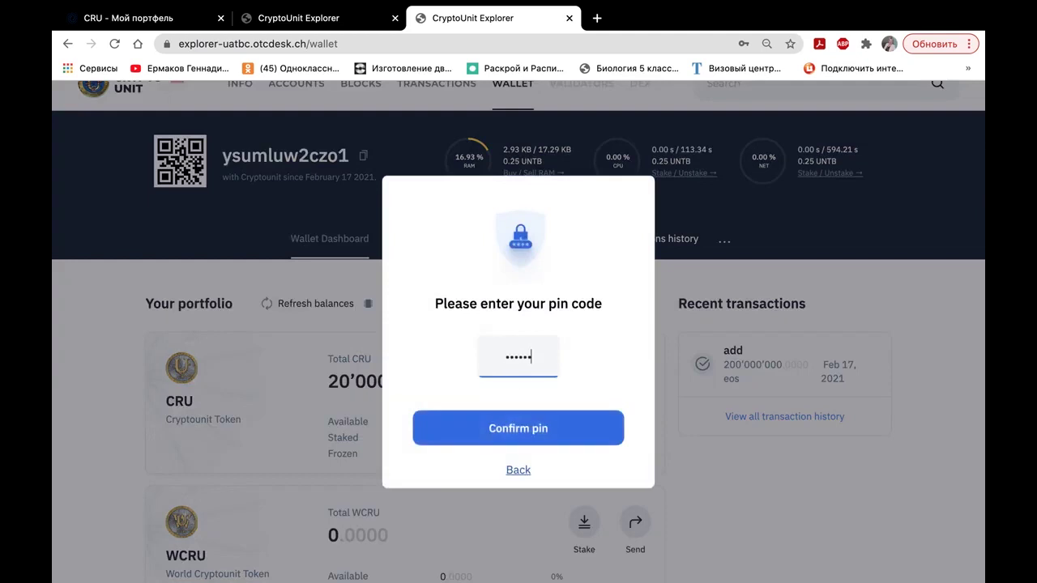
pyautogui.click(513, 430)
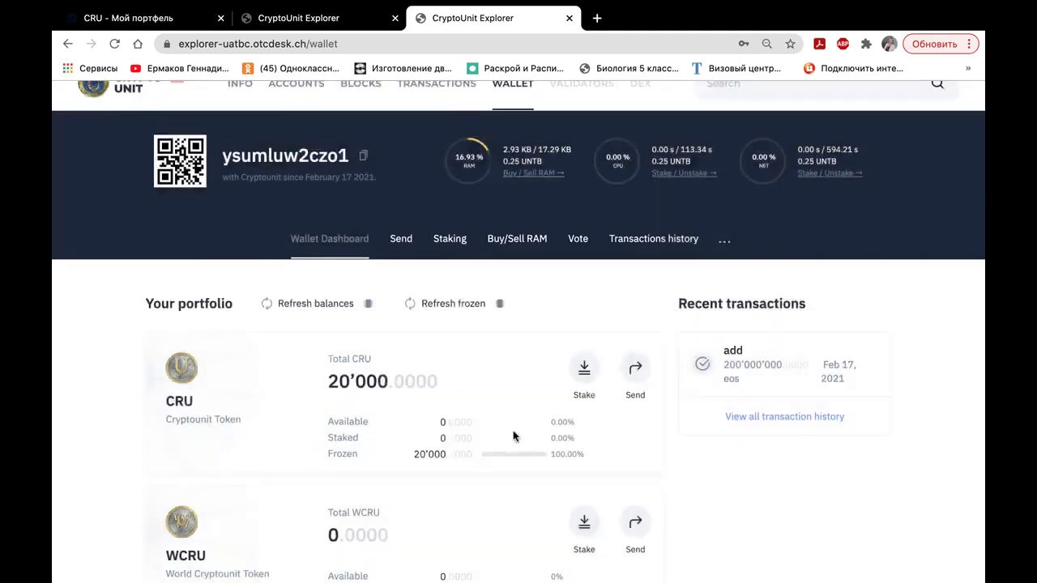
pyautogui.click(359, 305)
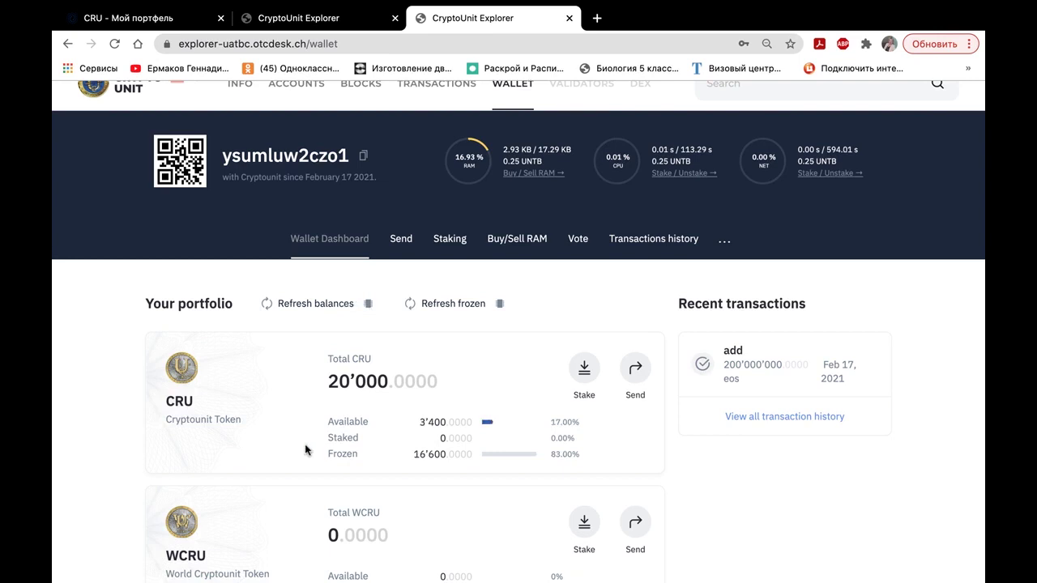
pyautogui.scroll(-1, 308, 449)
pyautogui.scroll(-2, 414, 461)
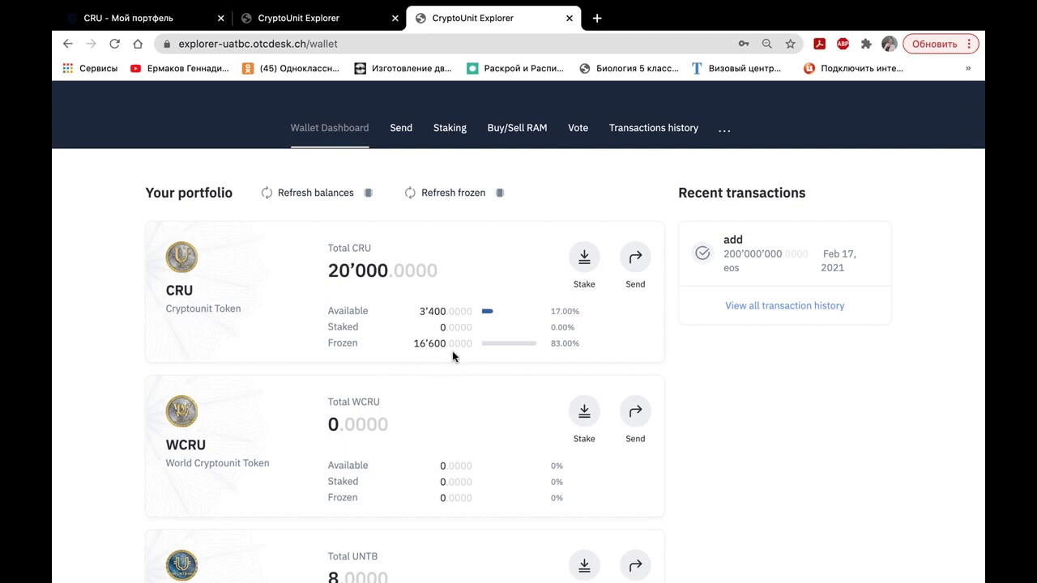
pyautogui.click(148, 19)
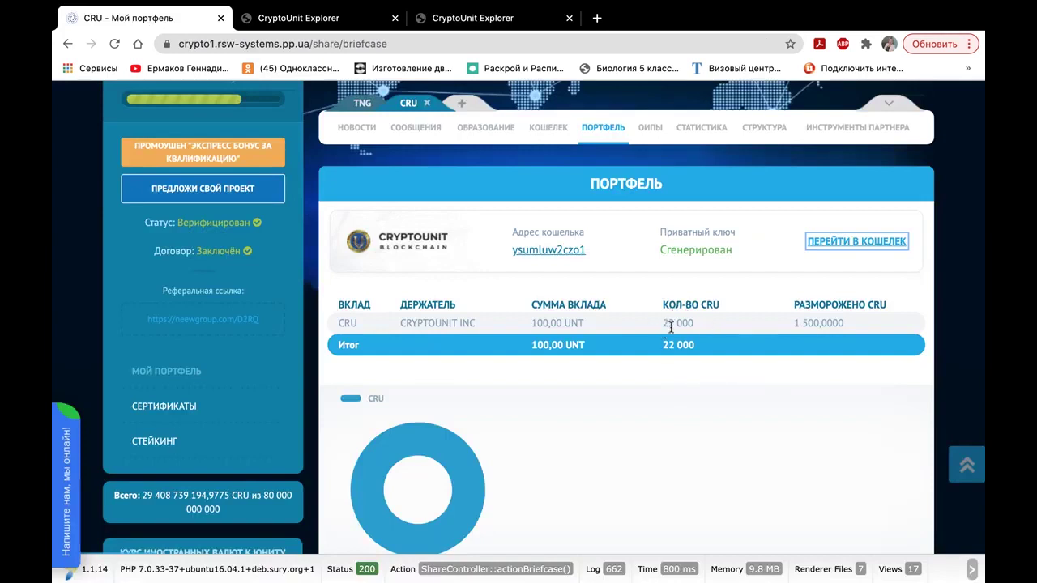
pyautogui.scroll(-3, 671, 326)
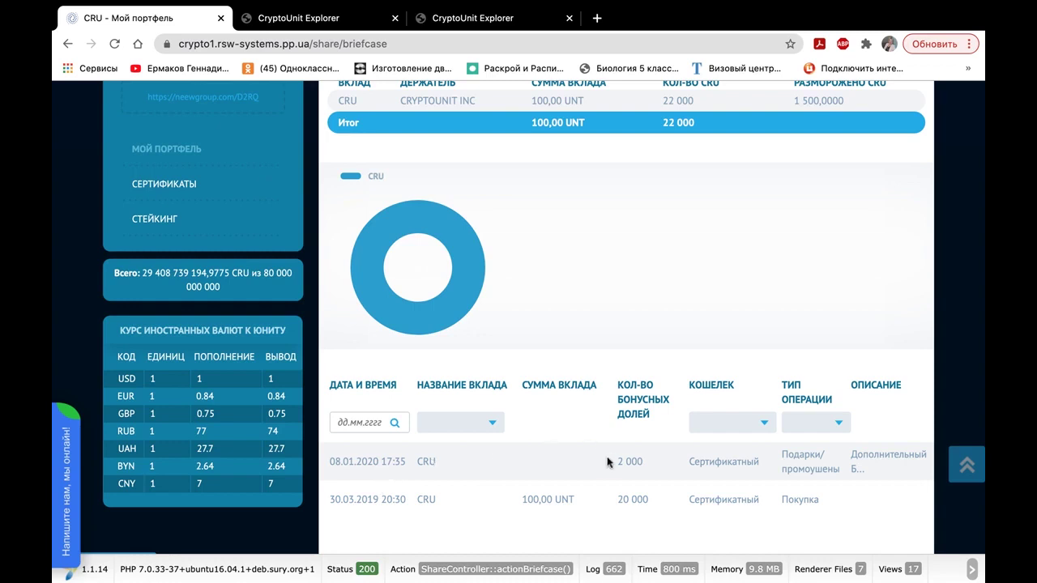
pyautogui.scroll(5, 608, 462)
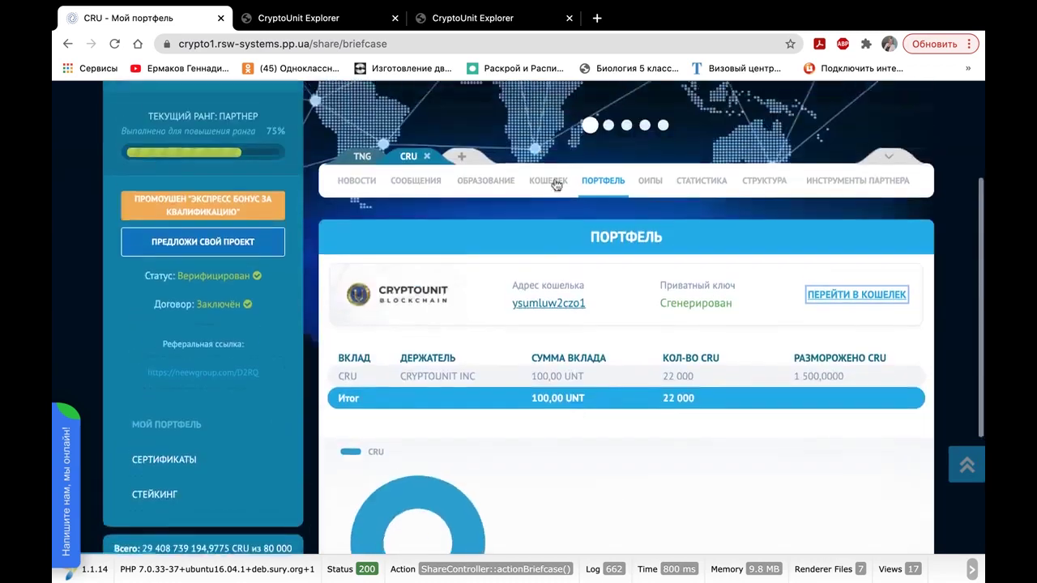
pyautogui.click(510, 22)
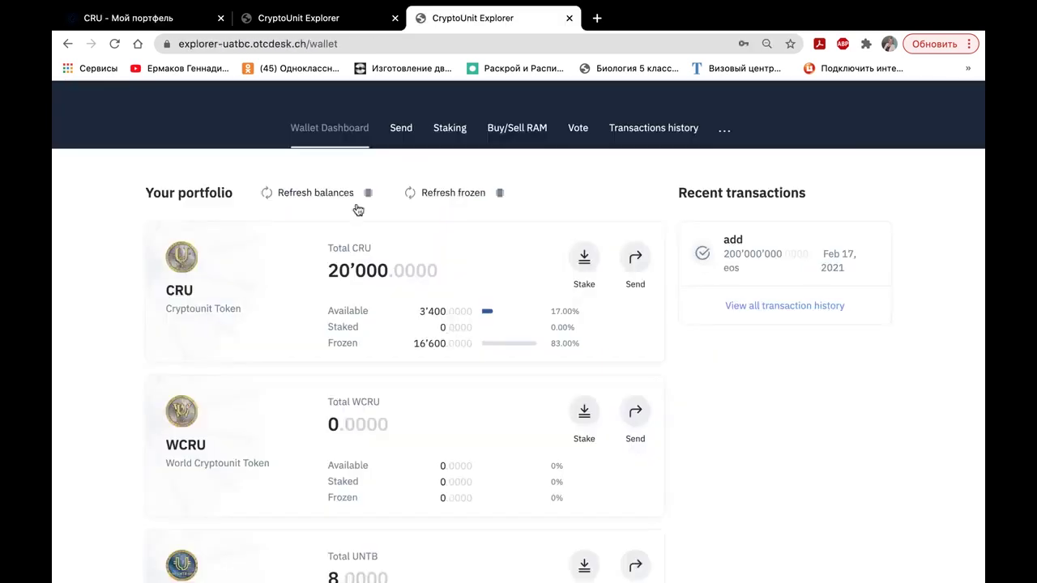
# Open the INFO page and browse supply, CRU distribution and recent blocks
pyautogui.scroll(3, 357, 209)
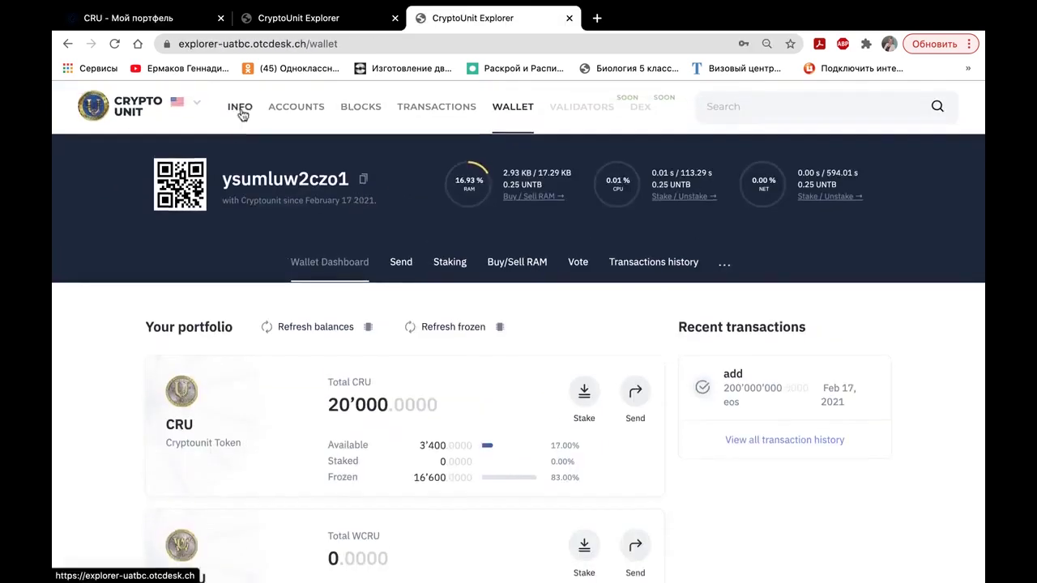
pyautogui.click(241, 112)
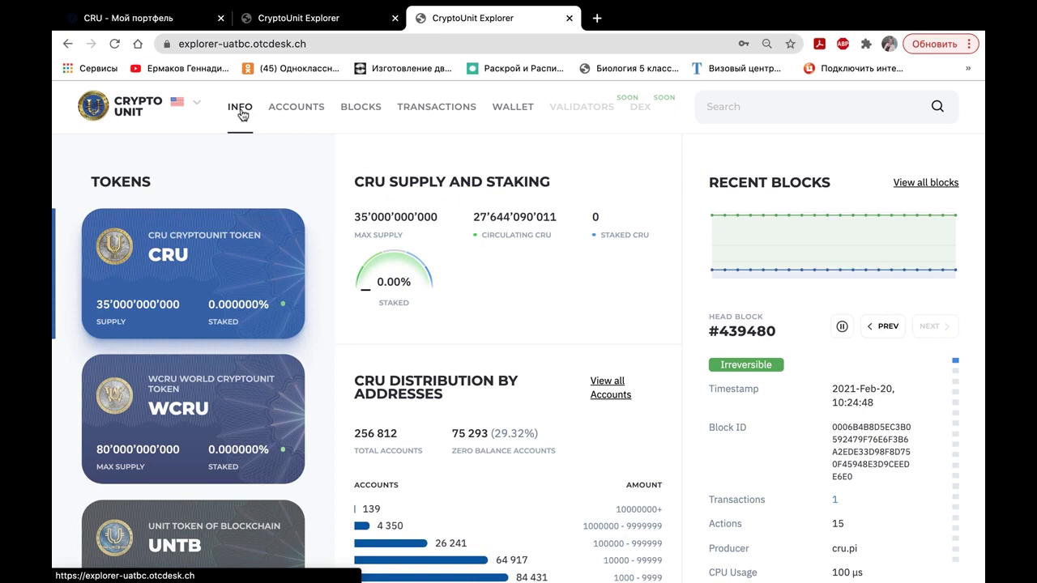
pyautogui.scroll(-2, 273, 304)
pyautogui.scroll(-1, 274, 305)
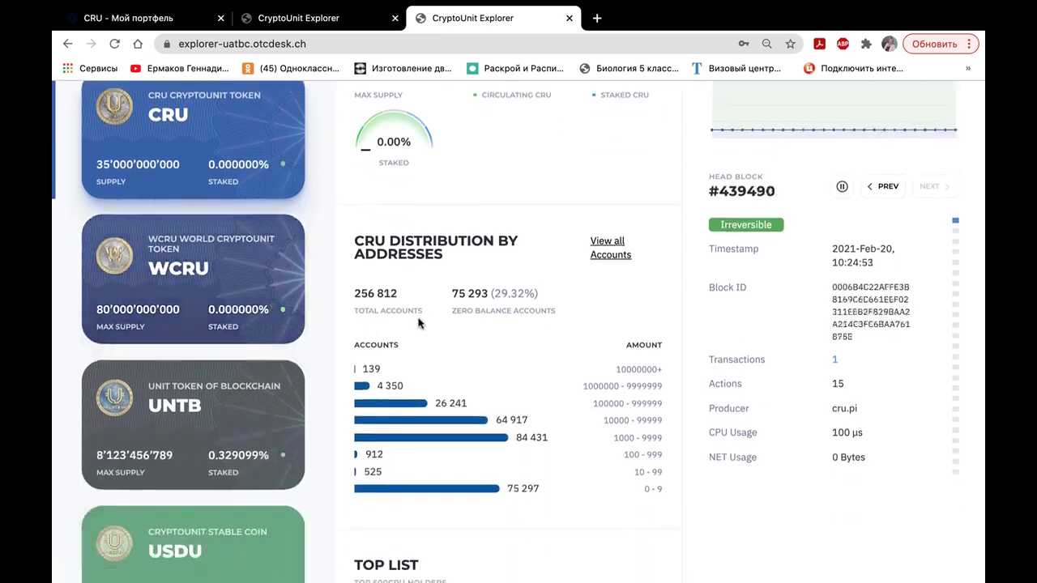
pyautogui.scroll(-5, 417, 318)
pyautogui.scroll(-1, 418, 323)
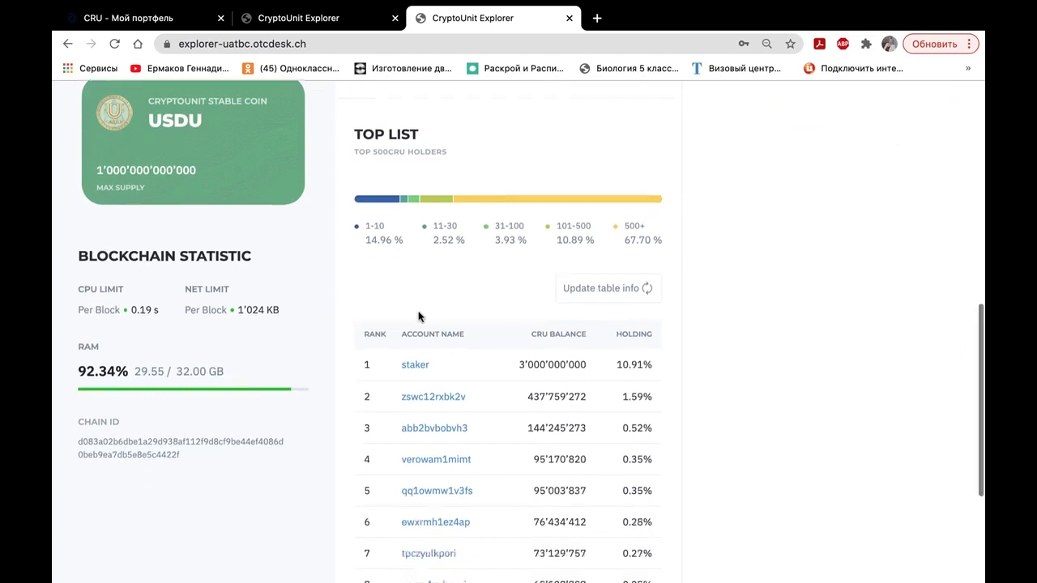
pyautogui.scroll(3, 419, 317)
pyautogui.scroll(2, 418, 317)
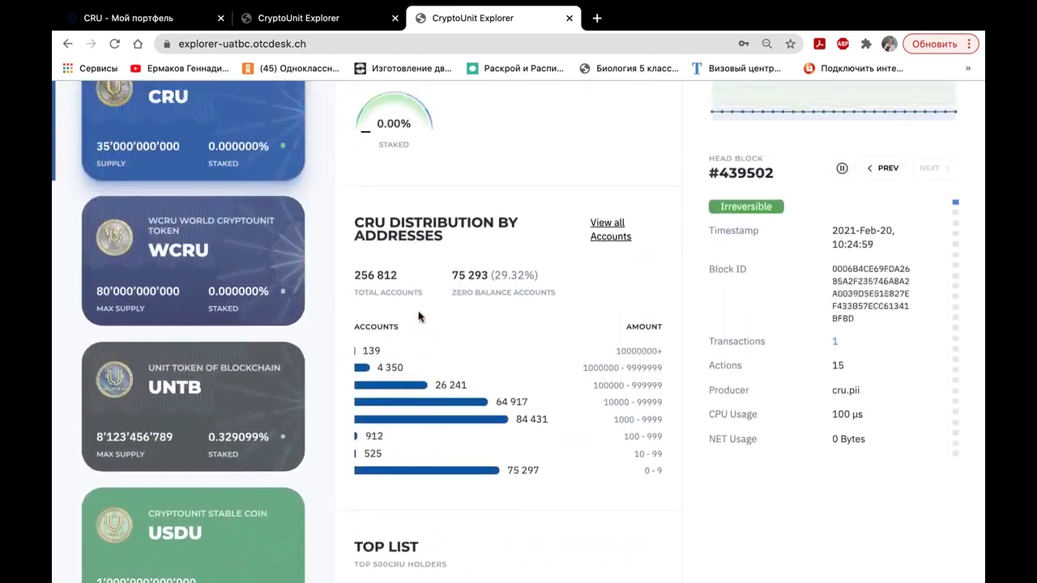
pyautogui.scroll(1, 419, 317)
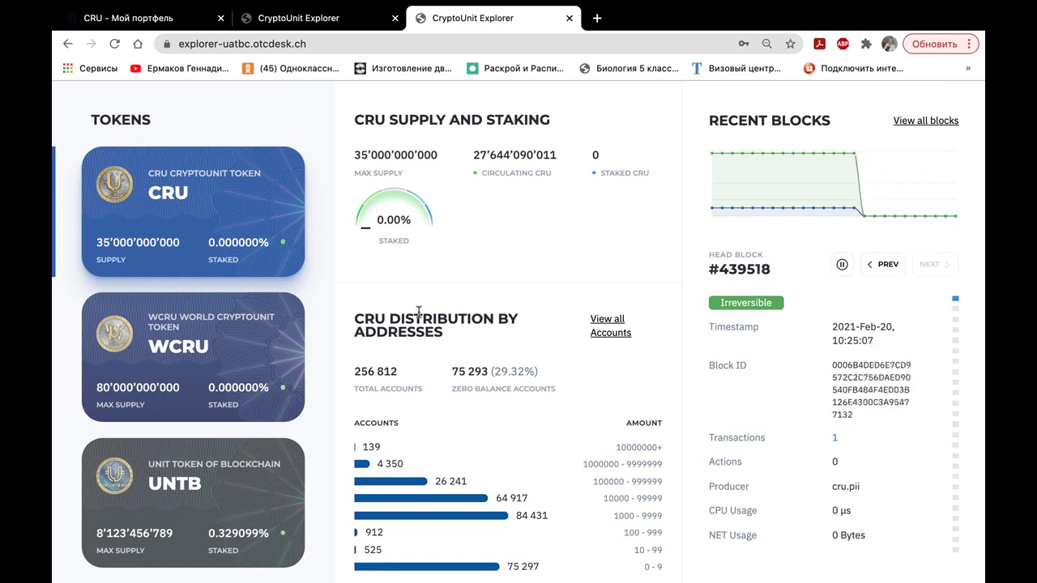
pyautogui.scroll(1, 418, 312)
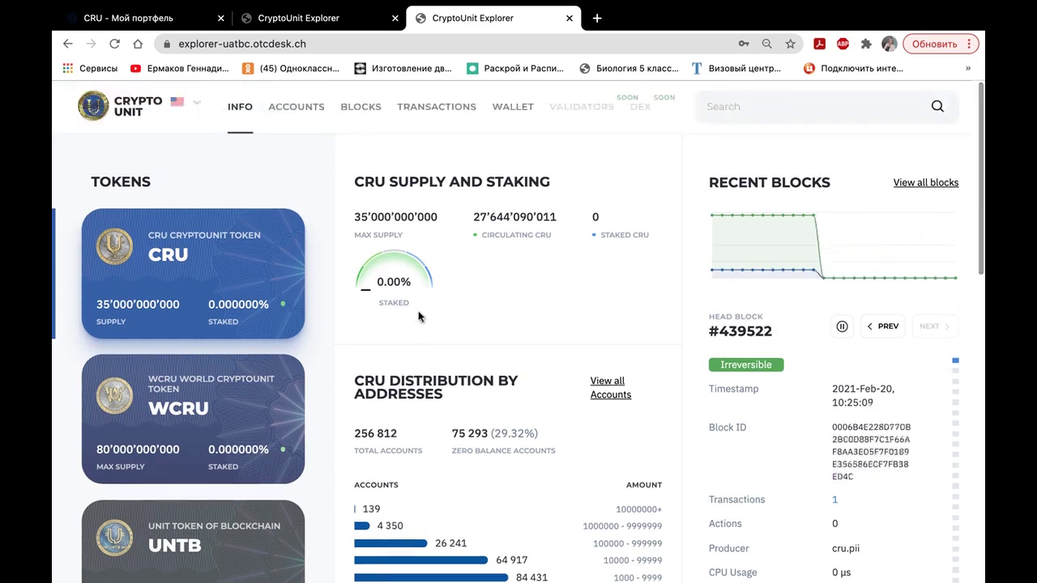
# Return to the WALLET dashboard and copy the wallet's account name with its copy icon
pyautogui.click(518, 113)
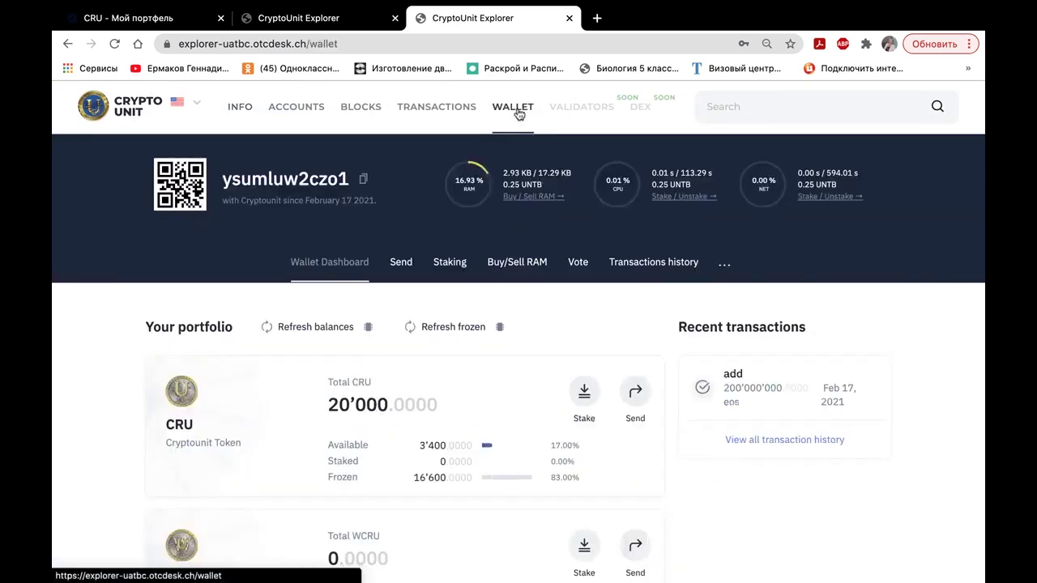
pyautogui.scroll(-1, 518, 114)
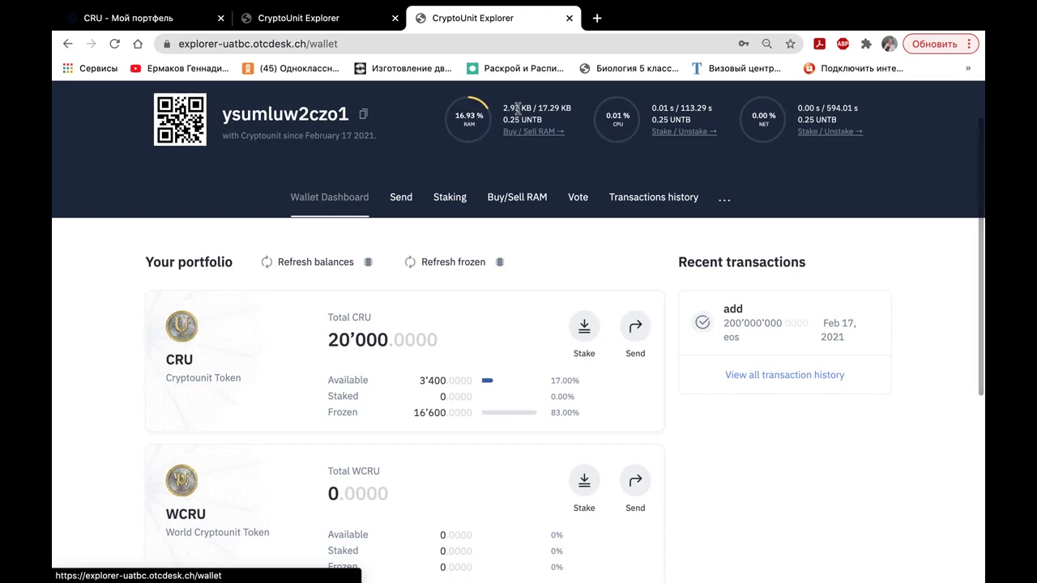
pyautogui.scroll(1, 403, 276)
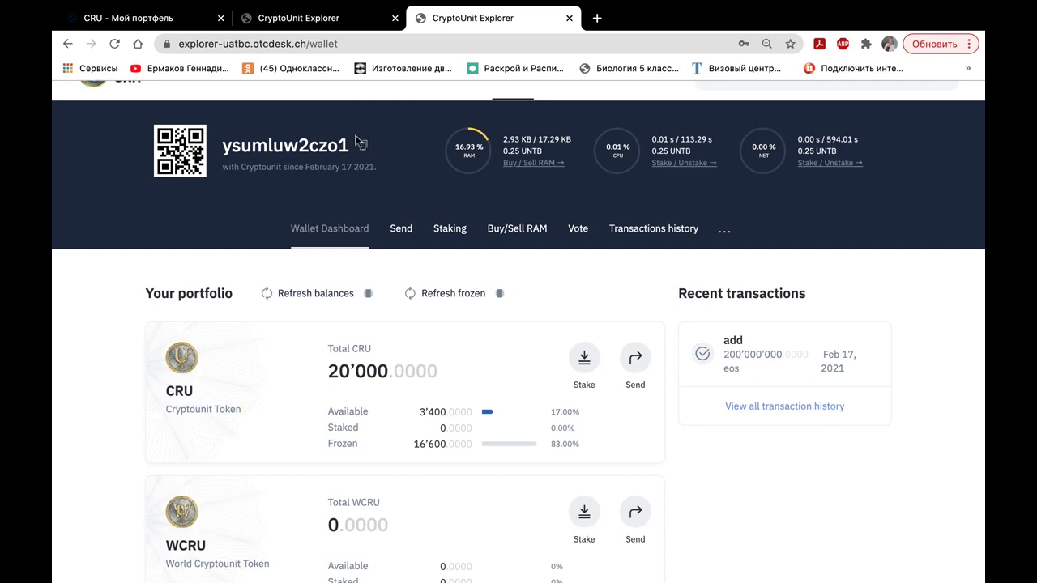
pyautogui.click(365, 148)
pyautogui.scroll(1, 209, 150)
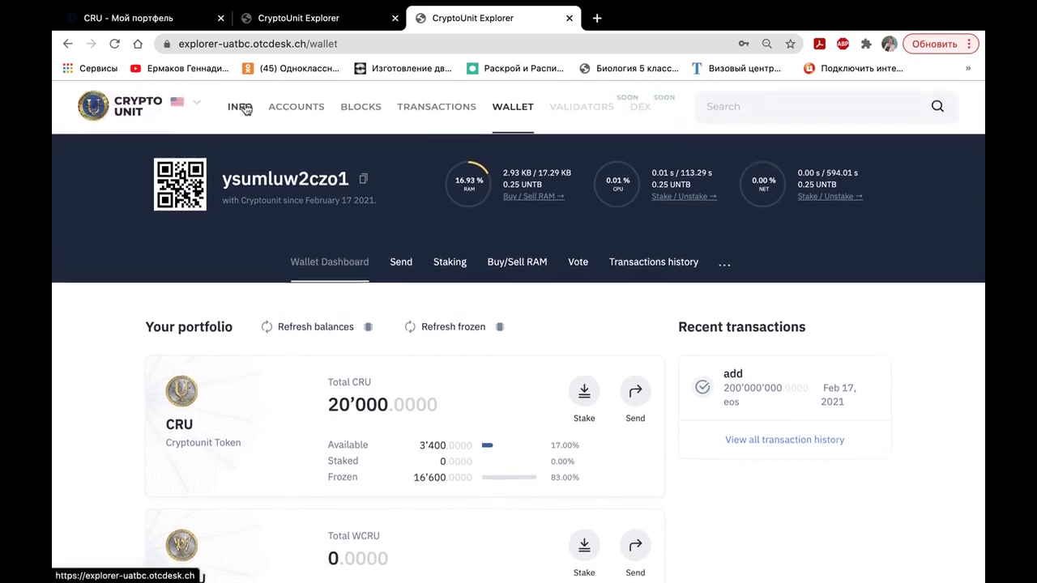
# Select the rank-2 account name in the Info Top List, then return to the wallet dashboard
pyautogui.click(242, 107)
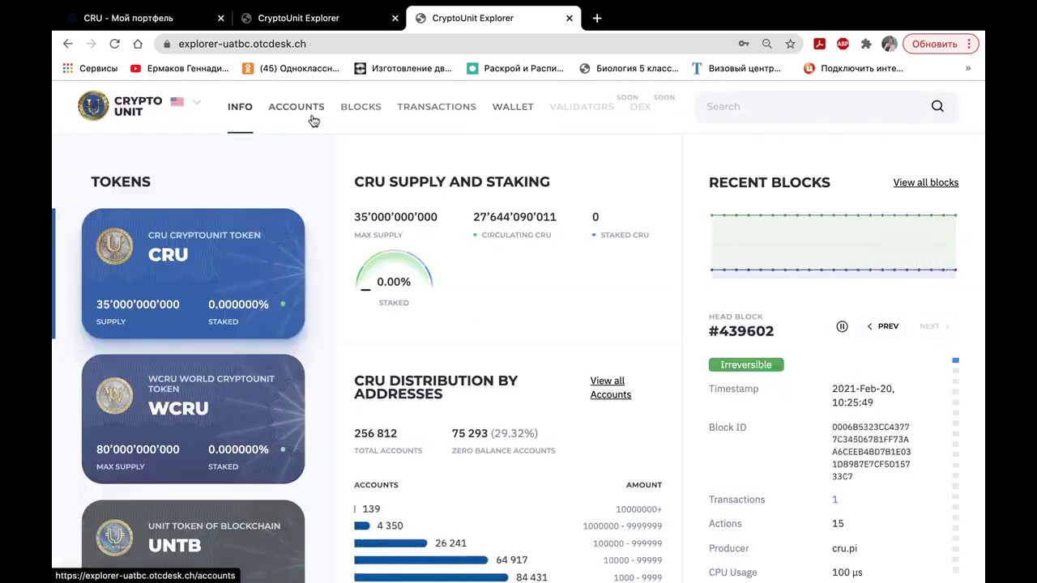
pyautogui.scroll(-1, 243, 178)
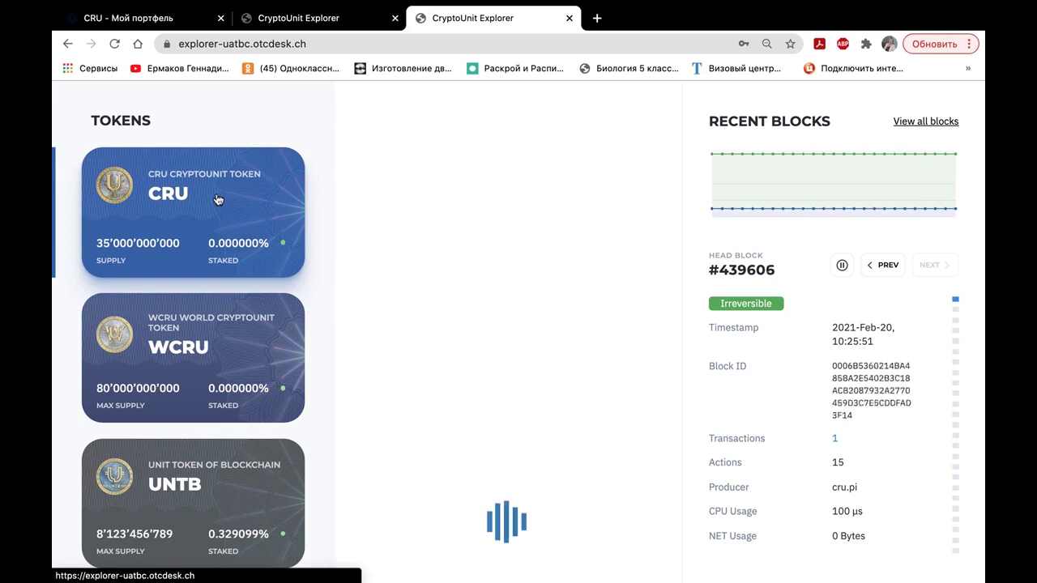
pyautogui.scroll(-1, 240, 245)
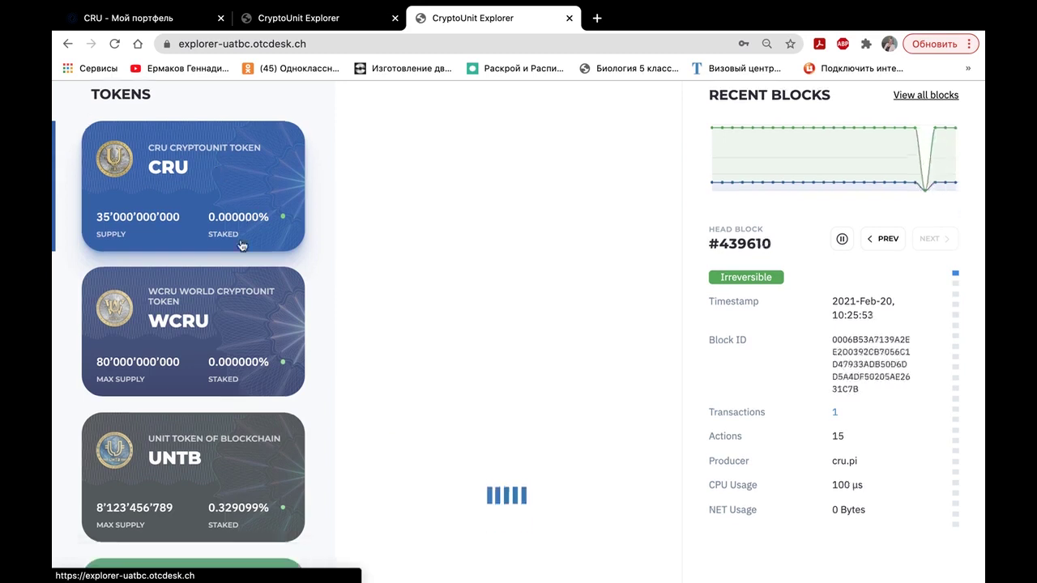
pyautogui.scroll(-10, 240, 245)
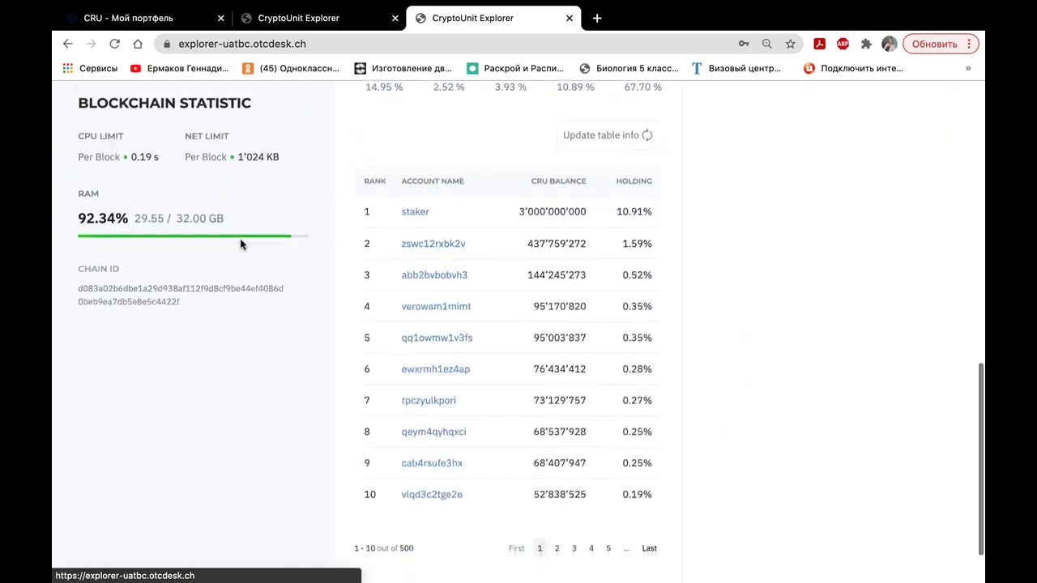
pyautogui.moveTo(465, 243); pyautogui.dragTo(399, 246)
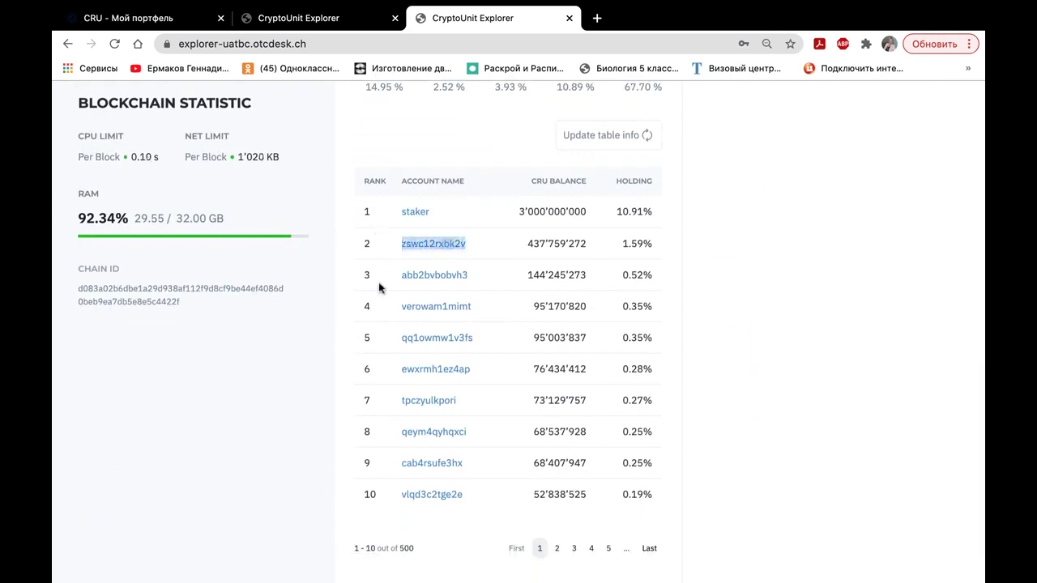
pyautogui.scroll(10, 379, 286)
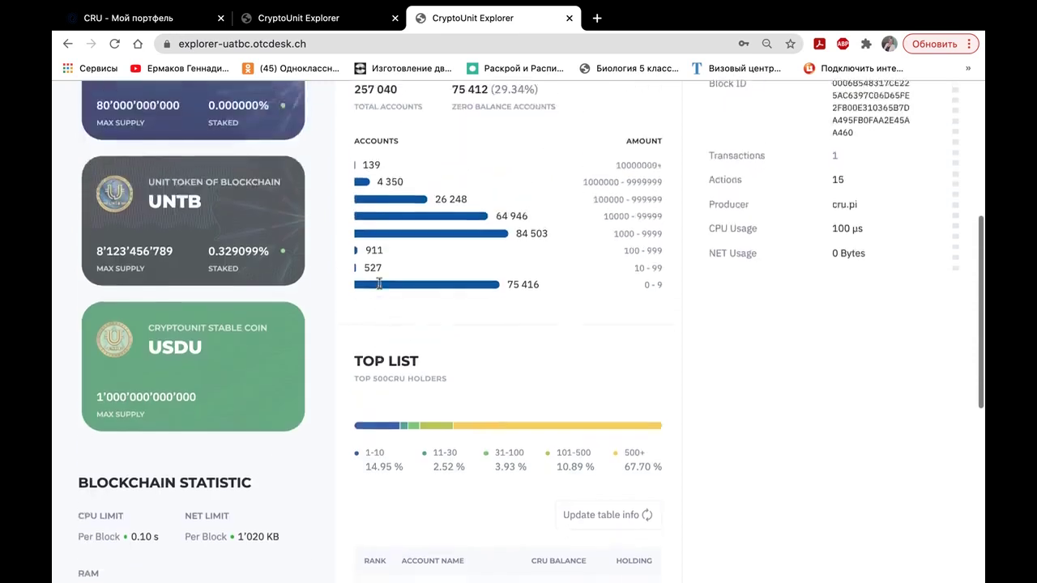
pyautogui.click(517, 110)
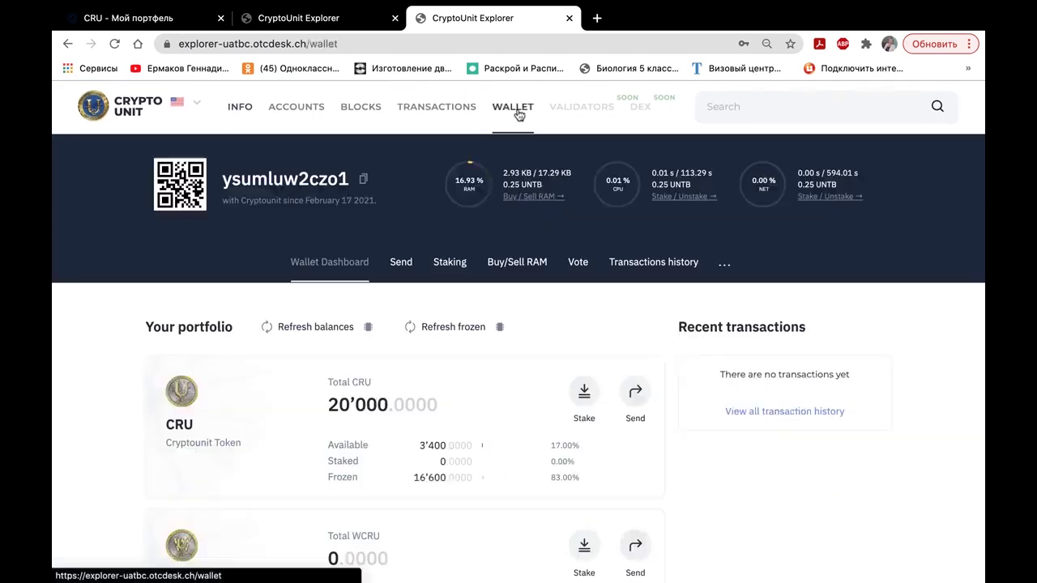
# Start a 1.0000 CRU transfer to the copied top-holder account, removing its leading space
pyautogui.click(637, 395)
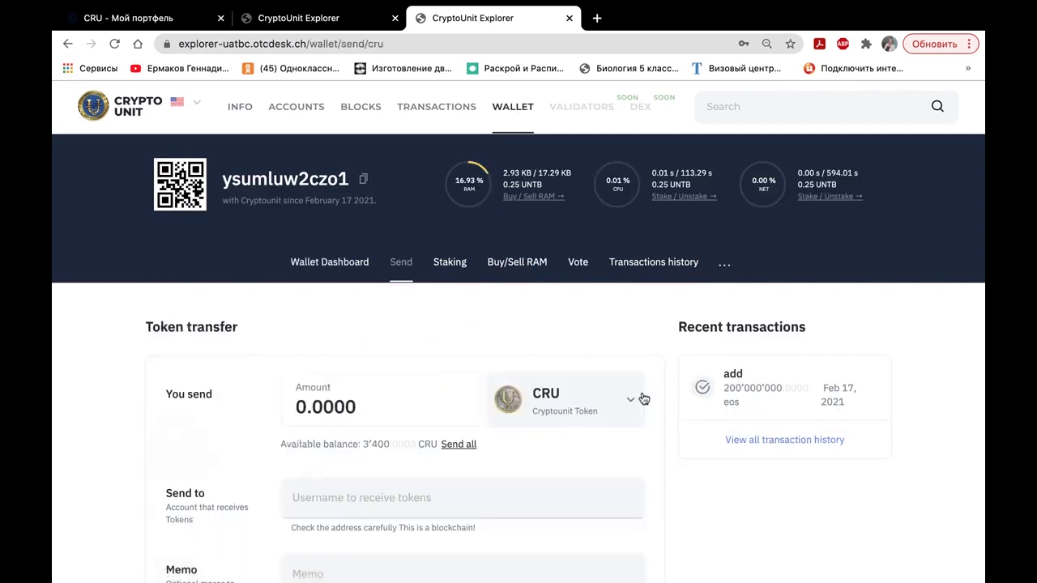
pyautogui.moveTo(307, 411); pyautogui.dragTo(295, 413)
pyautogui.write('1')
pyautogui.scroll(-2, 333, 478)
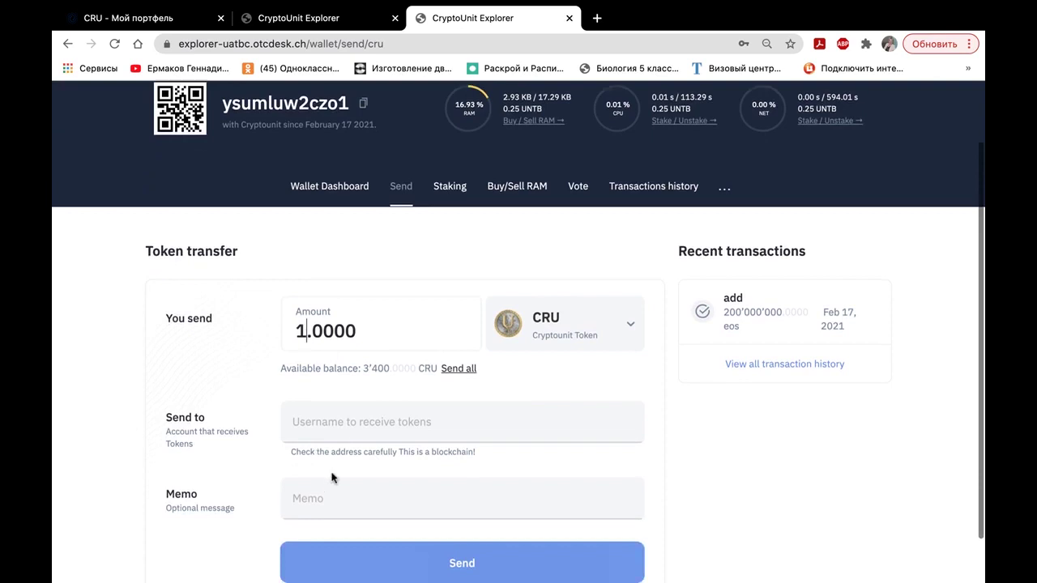
pyautogui.click(346, 423)
pyautogui.hotkey('ctrl', 'v')
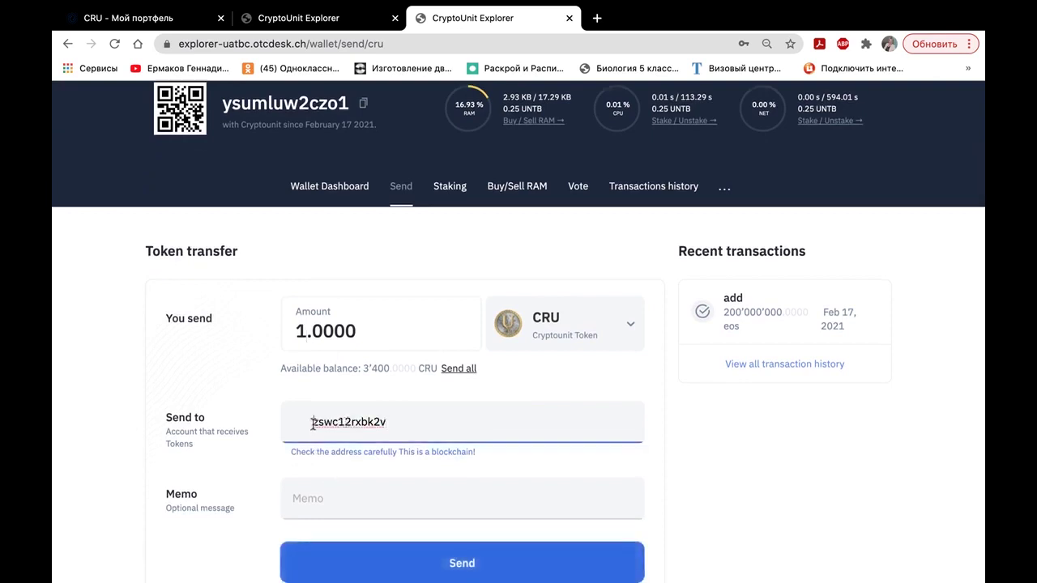
pyautogui.click(313, 424)
pyautogui.press('BackSpace')
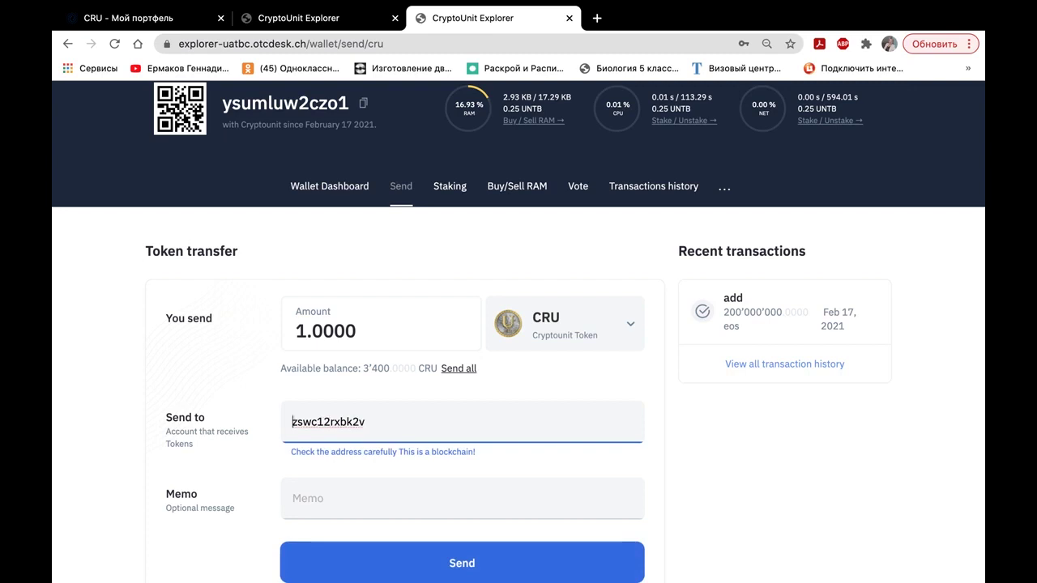
# Write a short memo and submit the transfer for confirmation
pyautogui.scroll(-1, 391, 502)
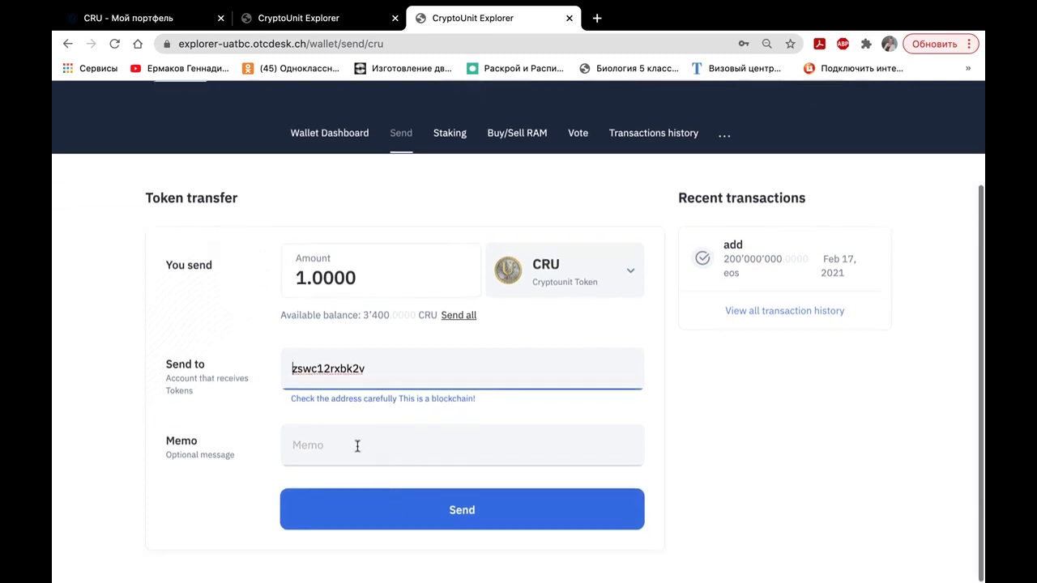
pyautogui.click(352, 448)
pyautogui.write('test')
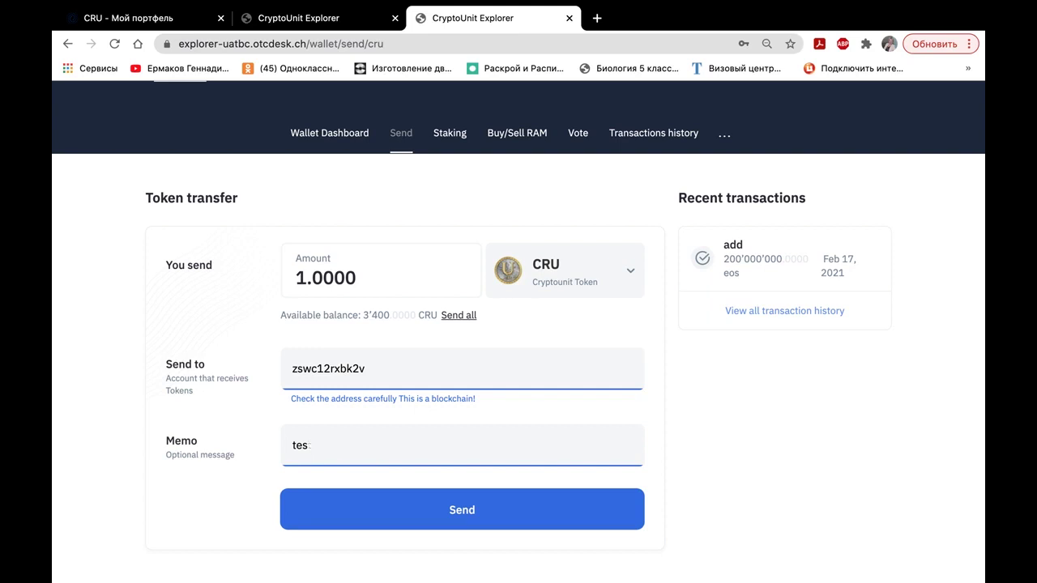
pyautogui.press('BackSpace')
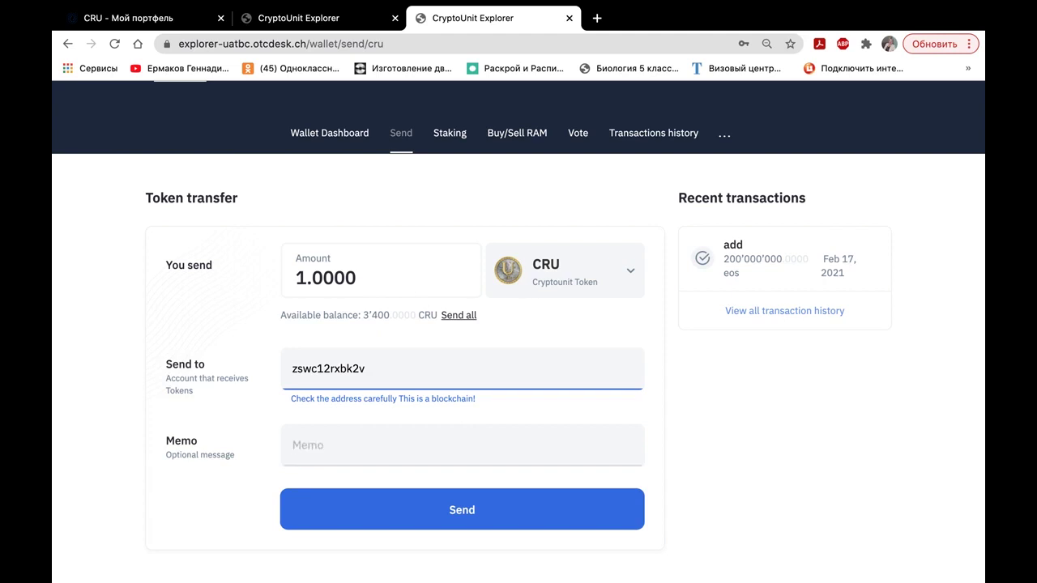
pyautogui.write('from Alex')
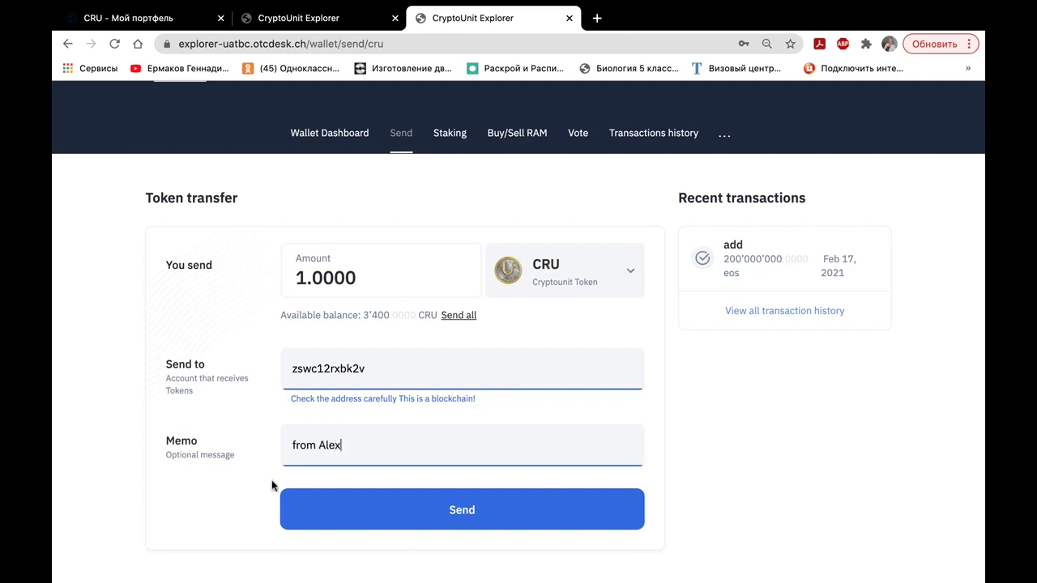
pyautogui.click(468, 518)
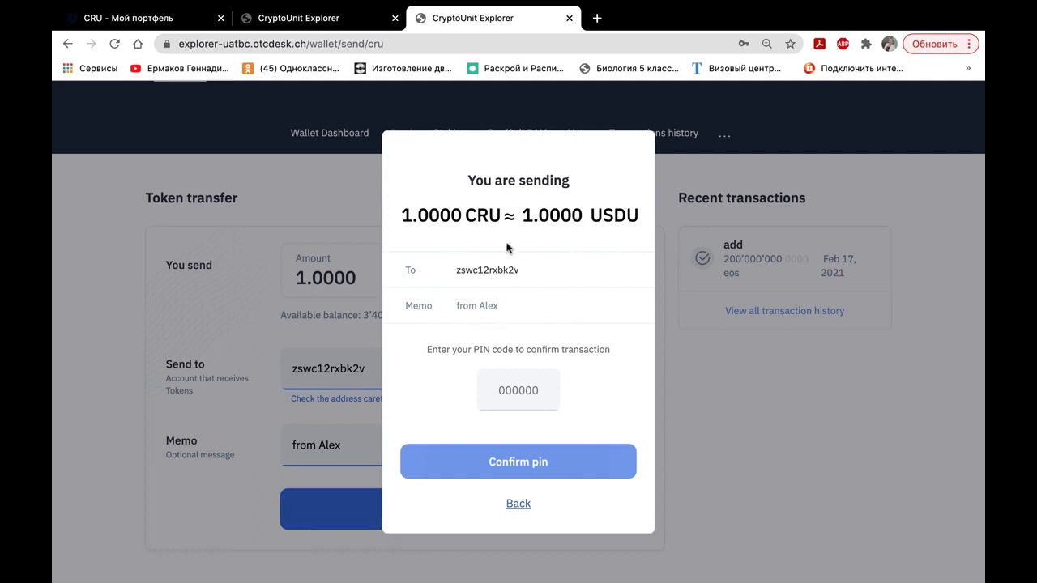
# Confirm the 1 CRU transfer with the six-digit wallet PIN
pyautogui.click(525, 392)
pyautogui.write('••••••')
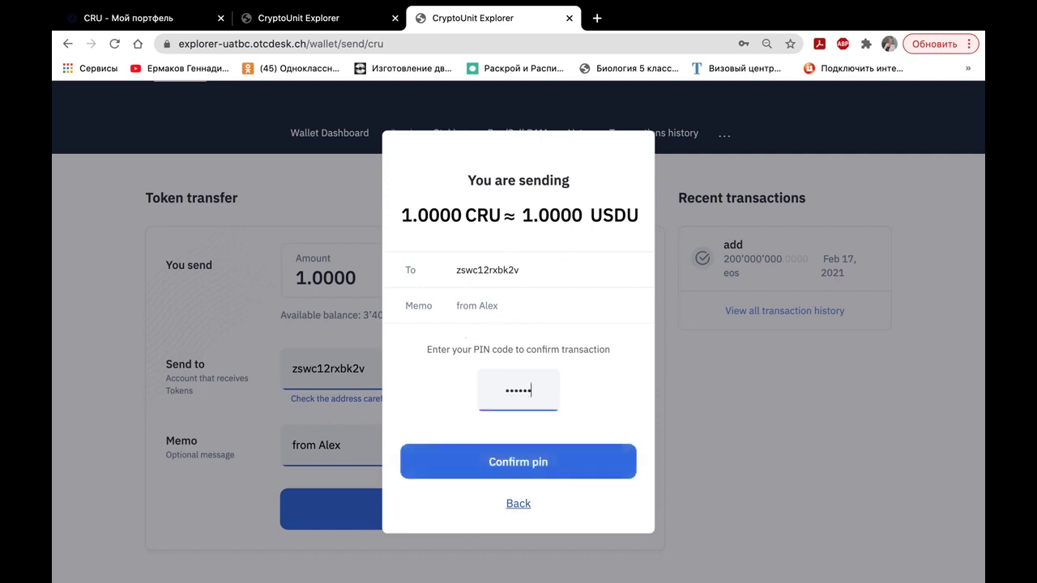
pyautogui.click(519, 463)
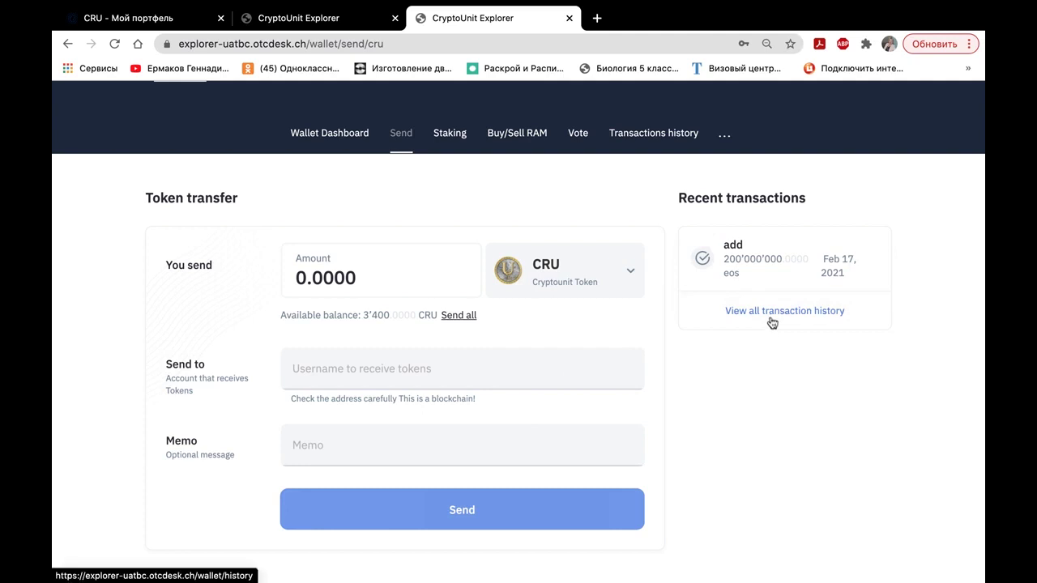
# View the full transaction history, then go back to the wallet dashboard
pyautogui.click(772, 316)
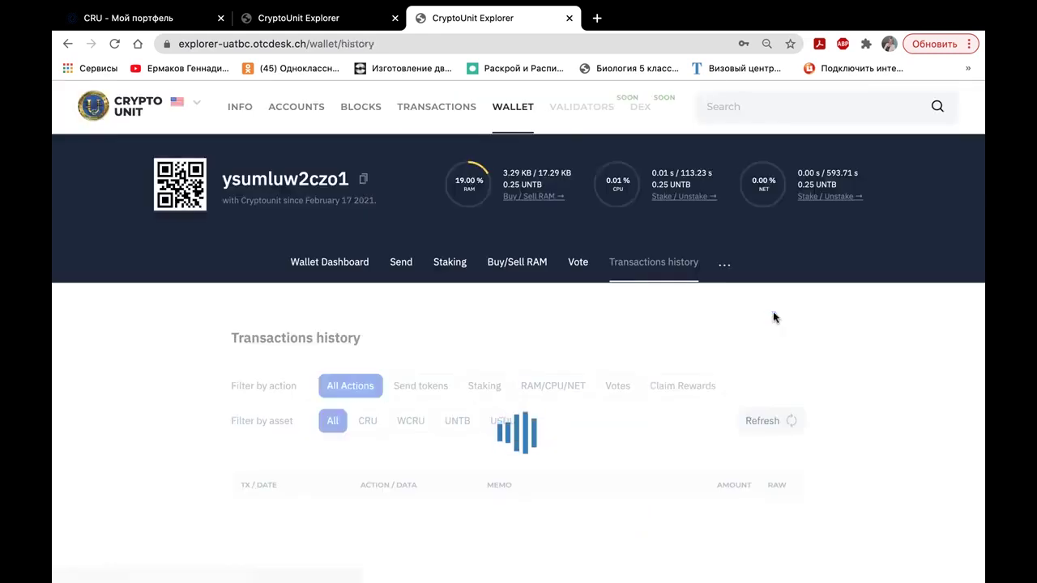
pyautogui.scroll(-3, 773, 318)
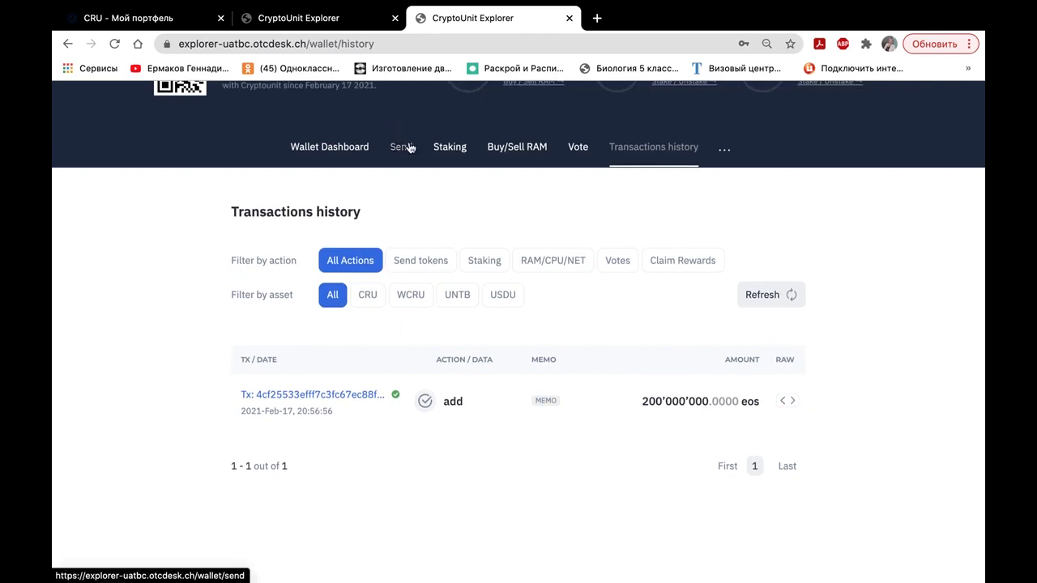
pyautogui.click(334, 147)
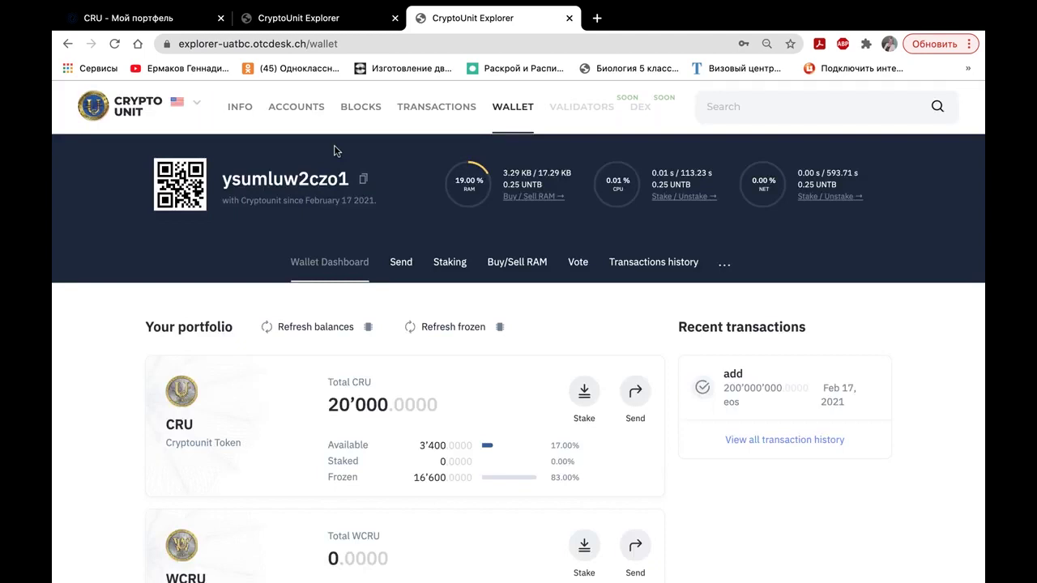
pyautogui.scroll(-1, 334, 145)
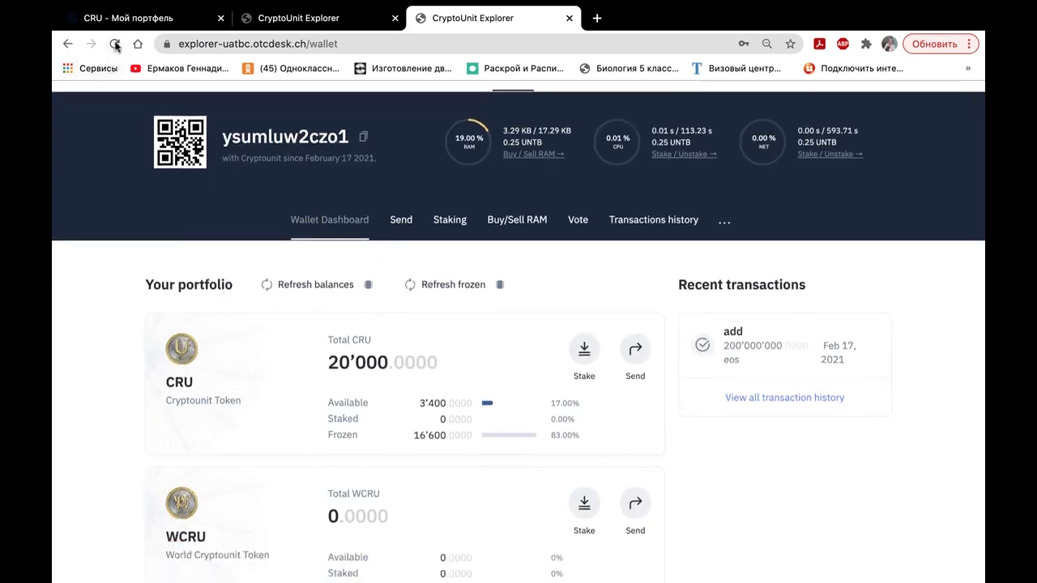
# Reload the dashboard so it shows 19'999.0000 CRU total with 3'399.0000 available
pyautogui.click(115, 45)
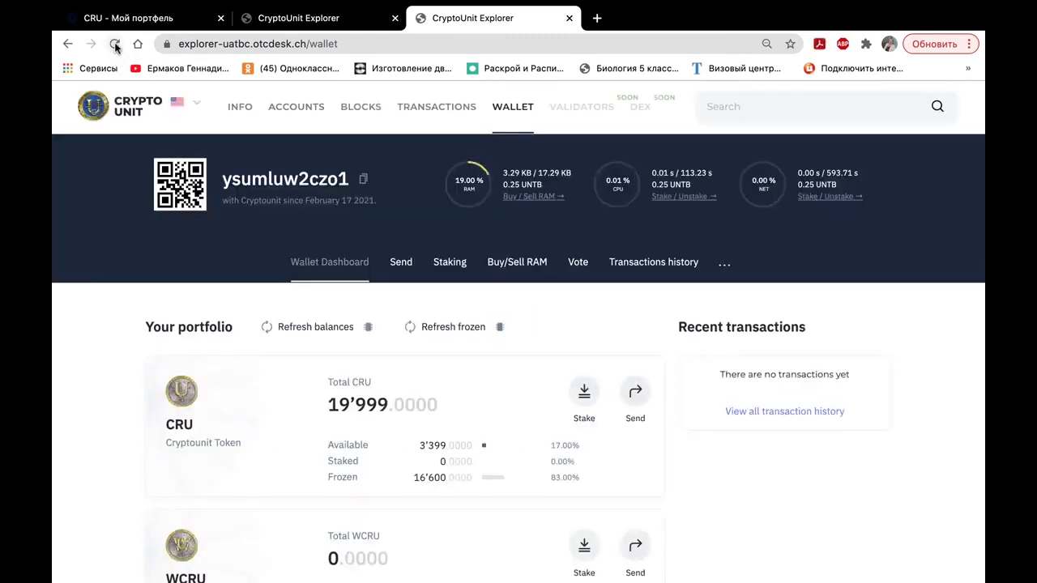
pyautogui.scroll(-2, 258, 395)
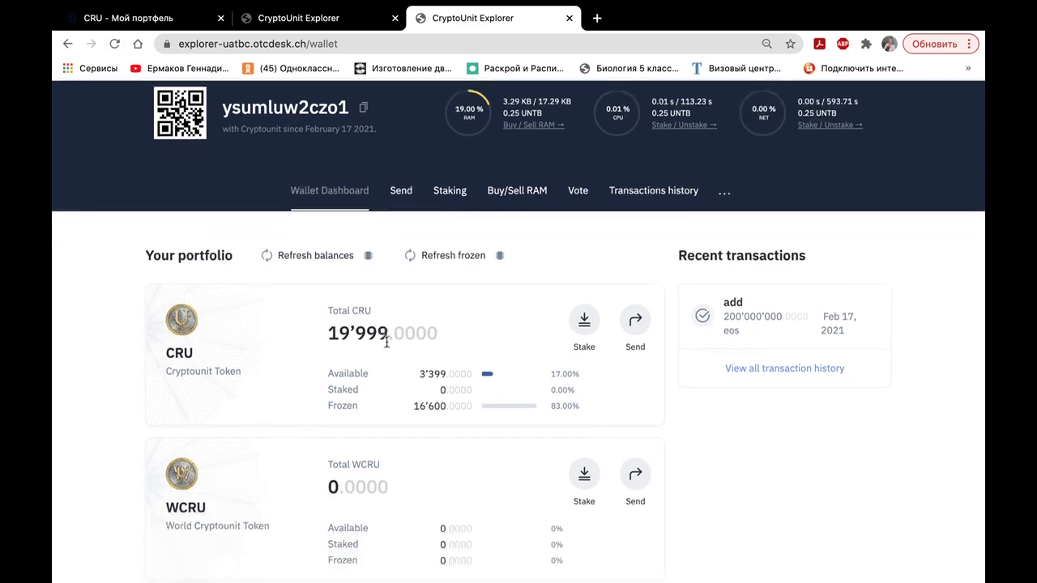
pyautogui.scroll(-5, 386, 350)
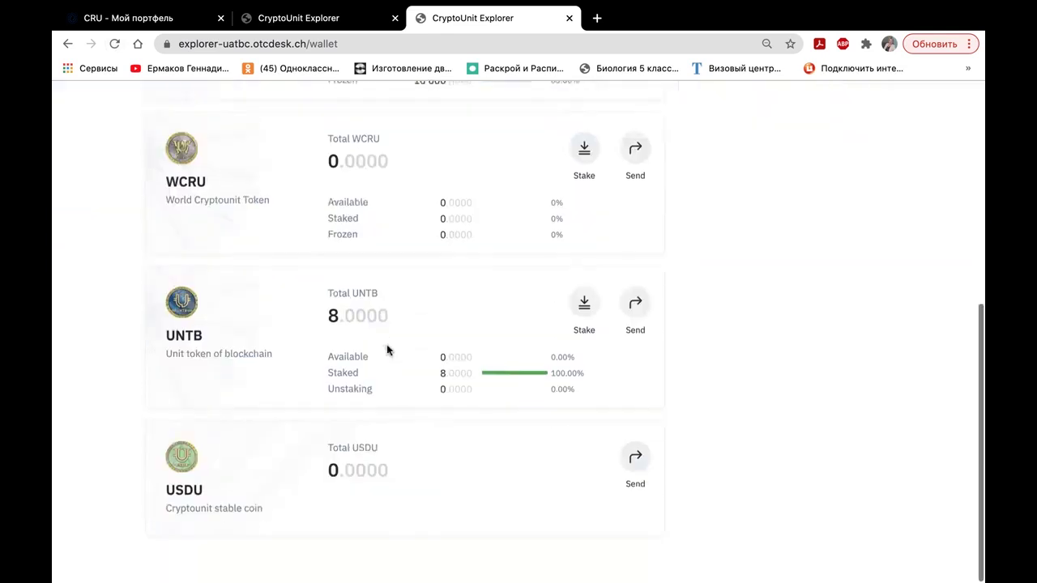
pyautogui.scroll(6, 387, 350)
pyautogui.scroll(-1, 387, 351)
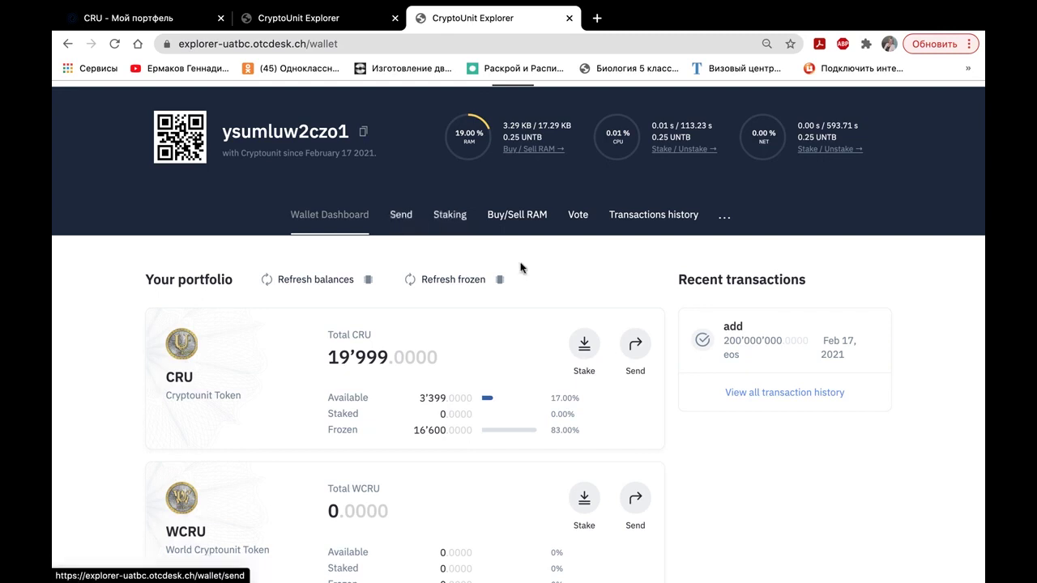
pyautogui.click(588, 356)
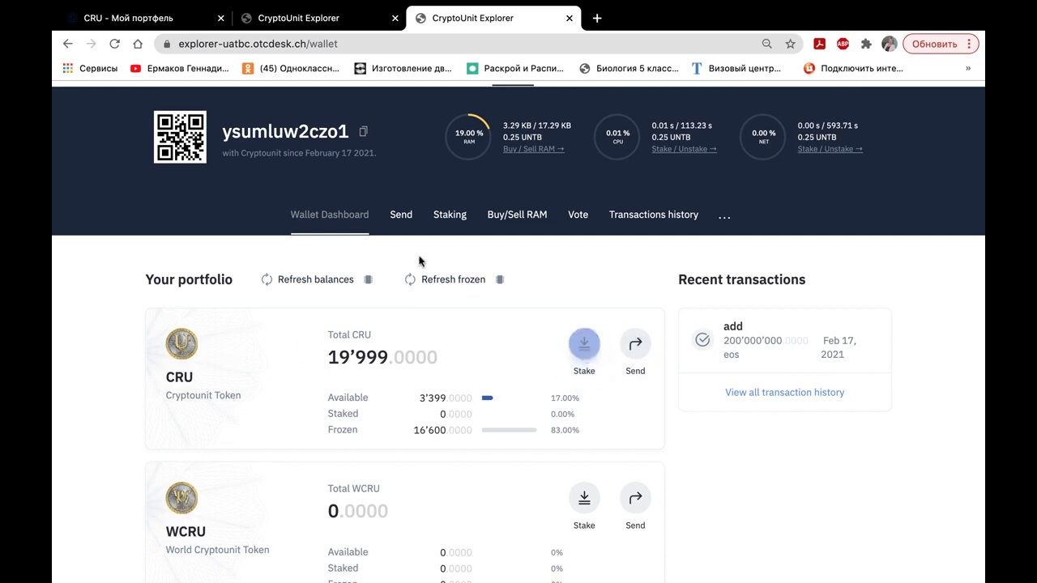
# Open the CRU for CRU staking page from the wallet's staking options
pyautogui.click(585, 346)
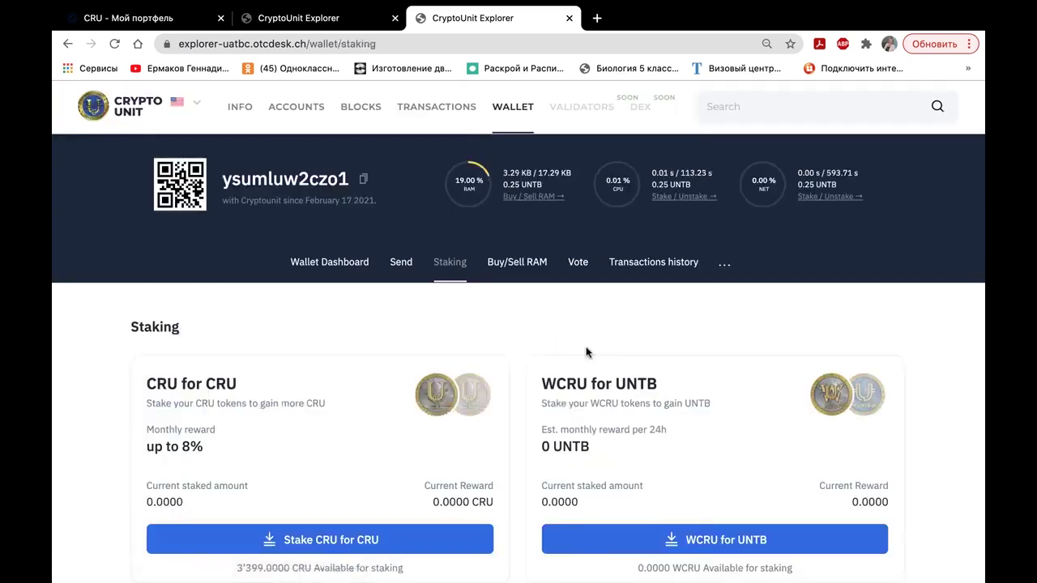
pyautogui.scroll(-2, 587, 351)
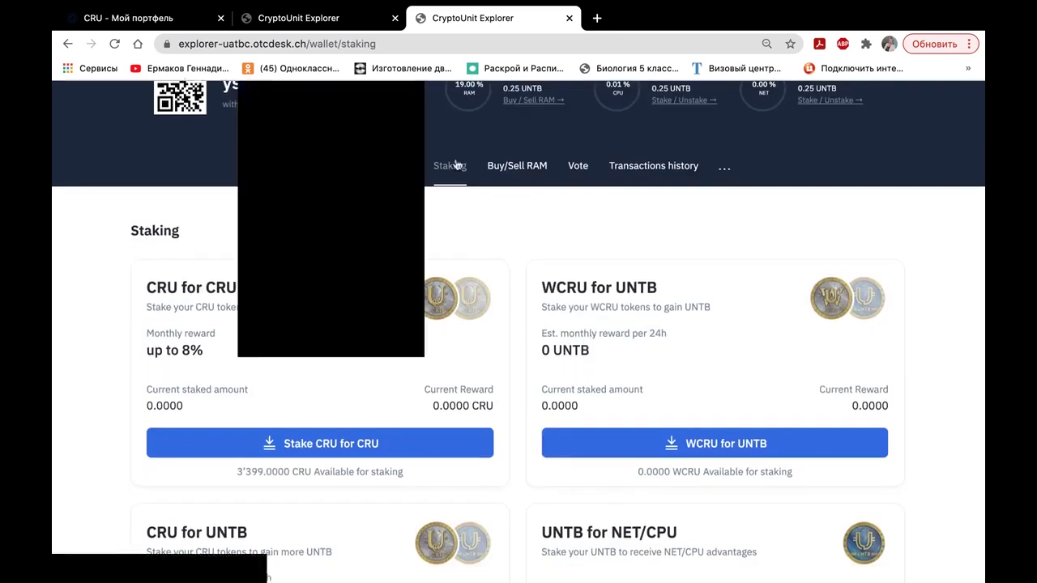
pyautogui.click(340, 166)
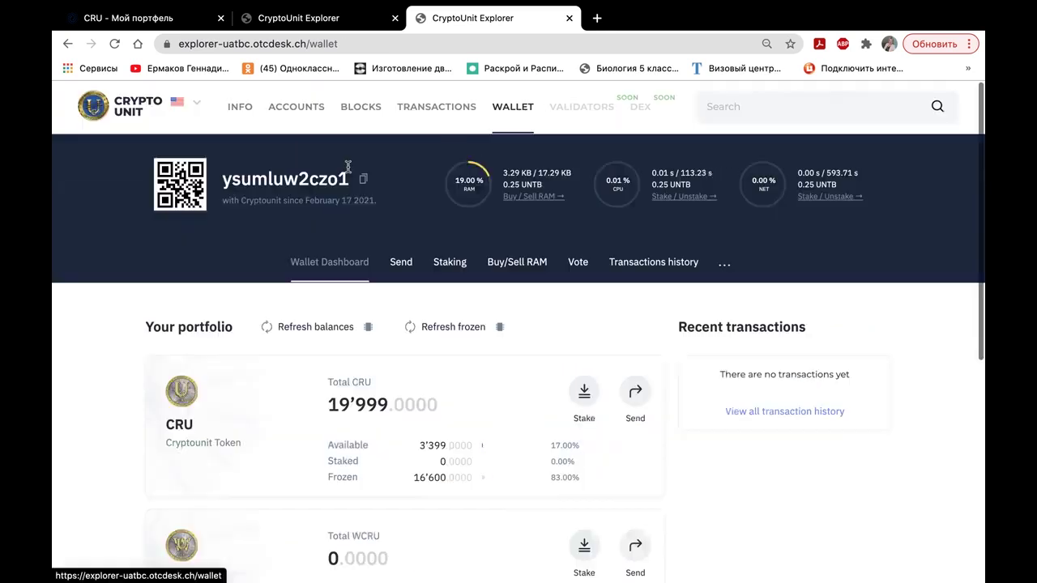
pyautogui.click(450, 263)
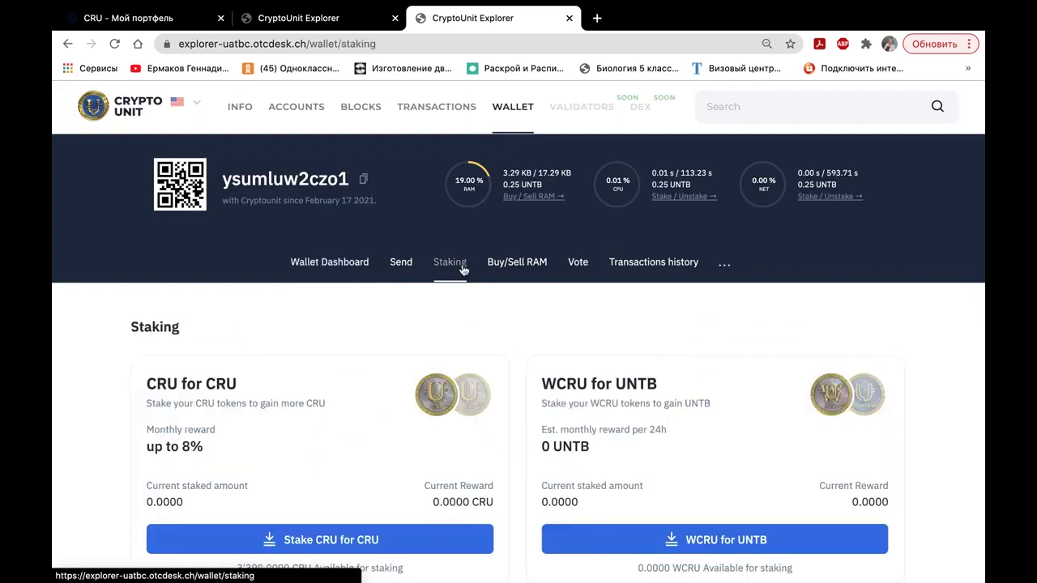
pyautogui.scroll(-3, 463, 269)
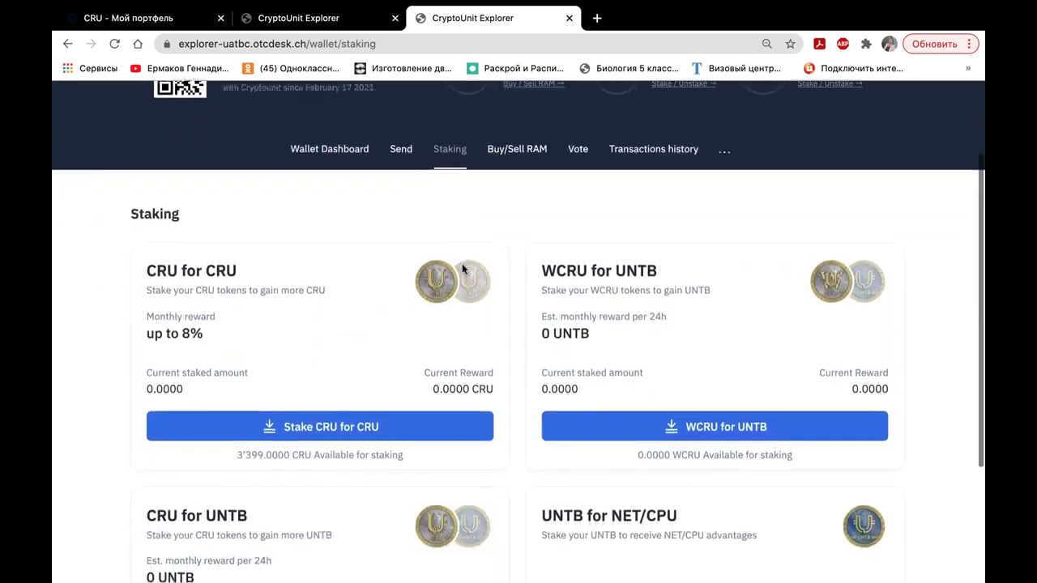
pyautogui.scroll(-2, 462, 264)
pyautogui.click(329, 369)
pyautogui.scroll(-2, 329, 371)
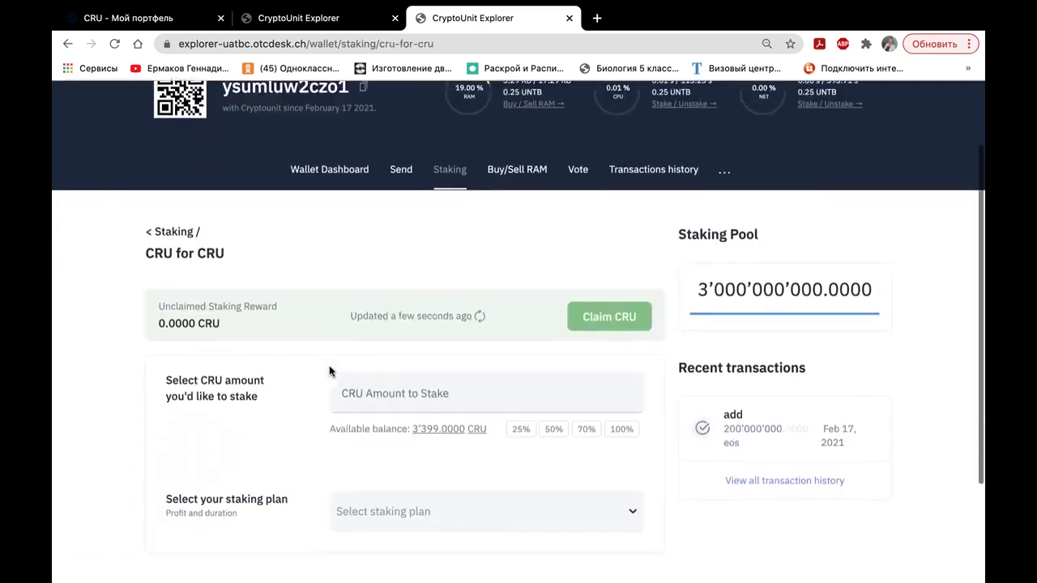
pyautogui.scroll(-2, 329, 371)
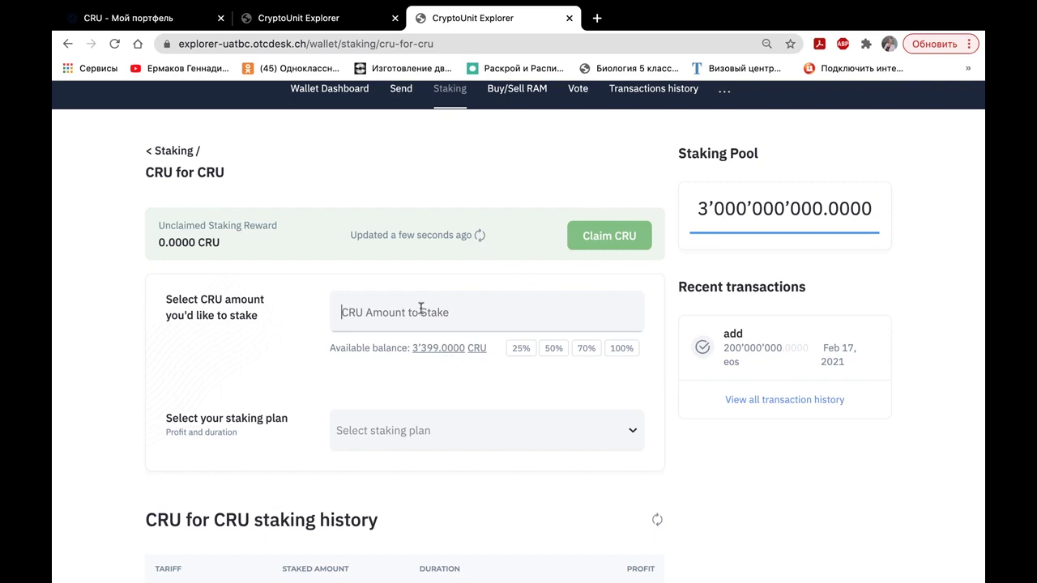
# Stake 300.0000 CRU on the Eventi 2020 (8 %) 36 month plan, projecting 864.0000 CRU profit
pyautogui.write('300')
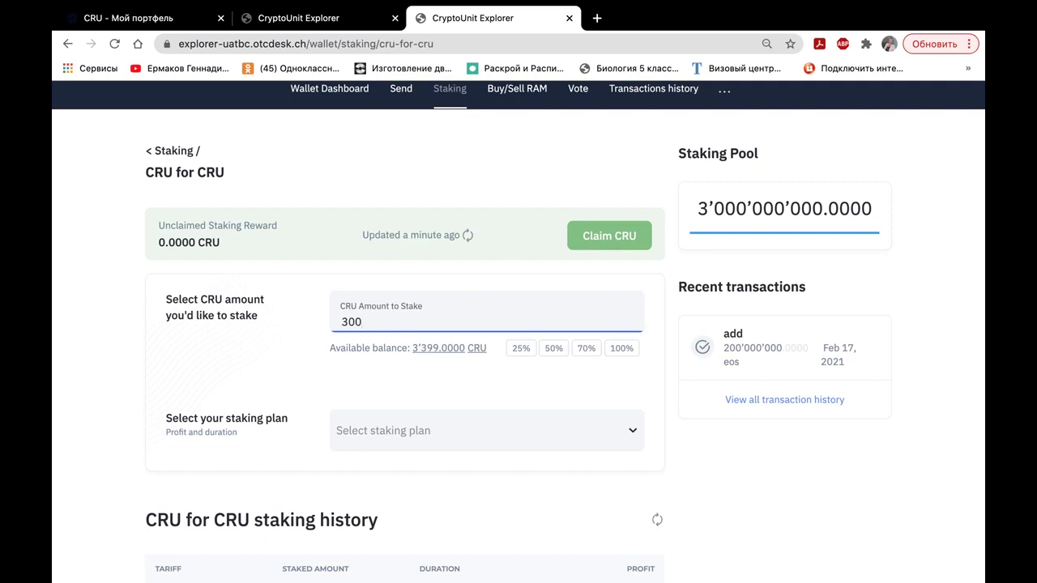
pyautogui.click(387, 435)
pyautogui.scroll(-2, 387, 440)
pyautogui.scroll(3, 388, 440)
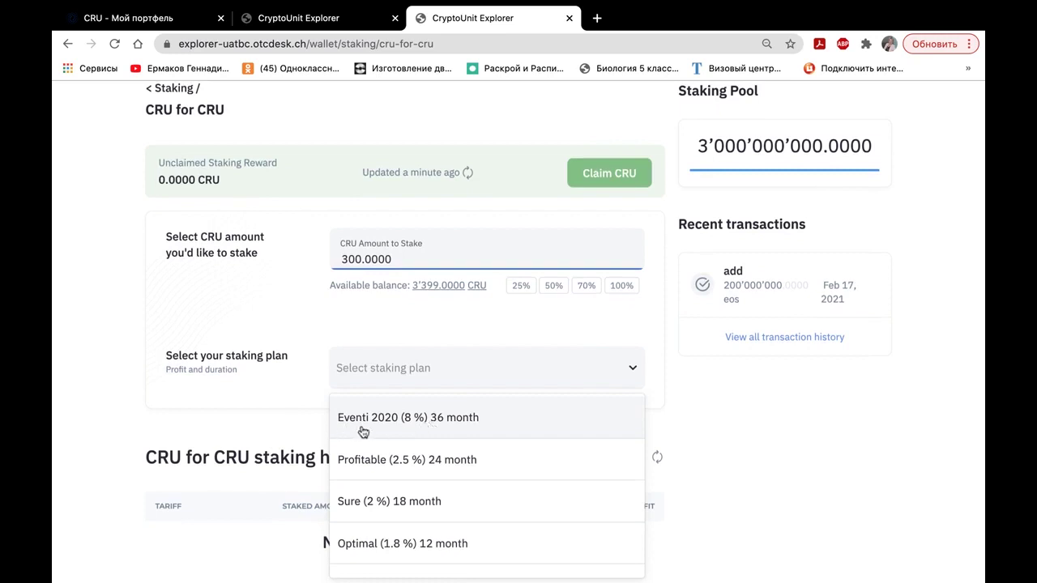
pyautogui.click(469, 427)
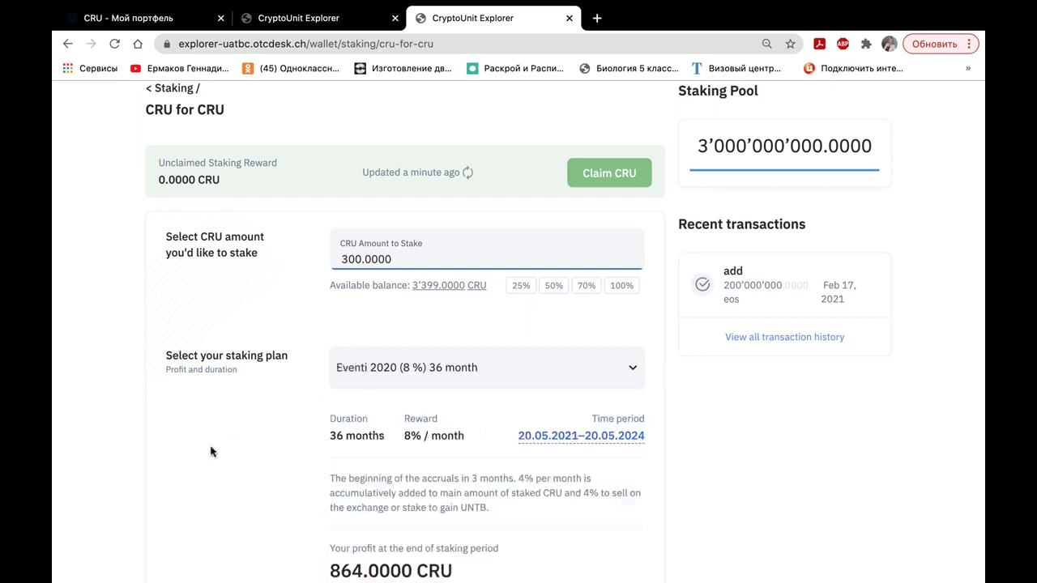
pyautogui.scroll(-2, 204, 461)
pyautogui.scroll(-3, 203, 461)
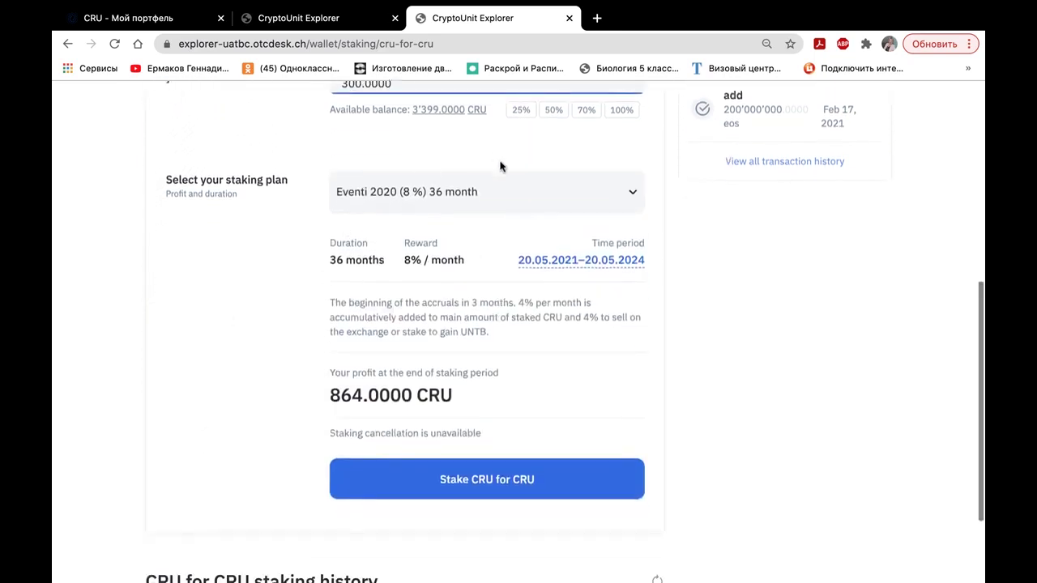
pyautogui.click(543, 263)
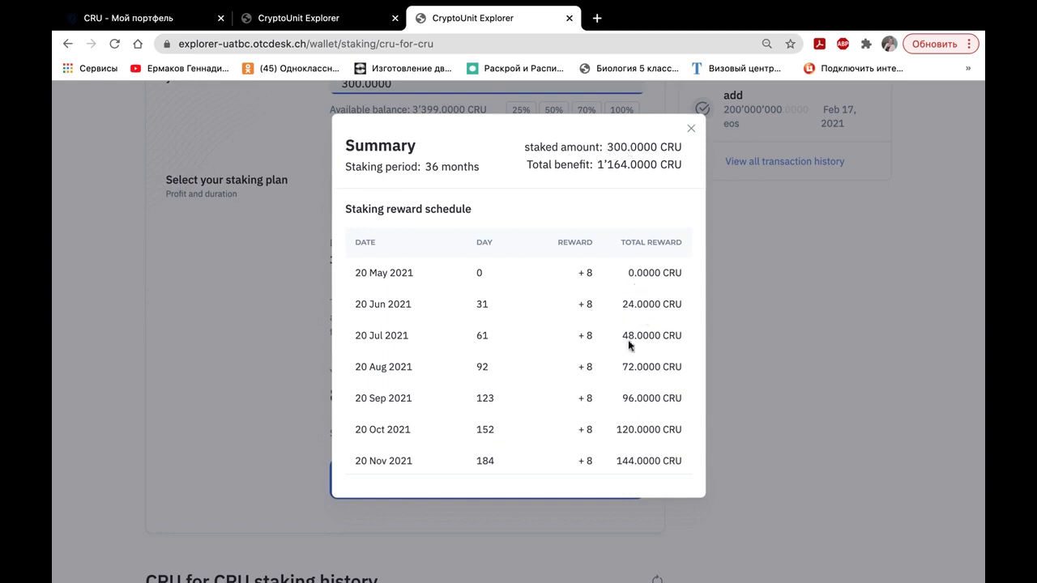
pyautogui.scroll(-3, 641, 396)
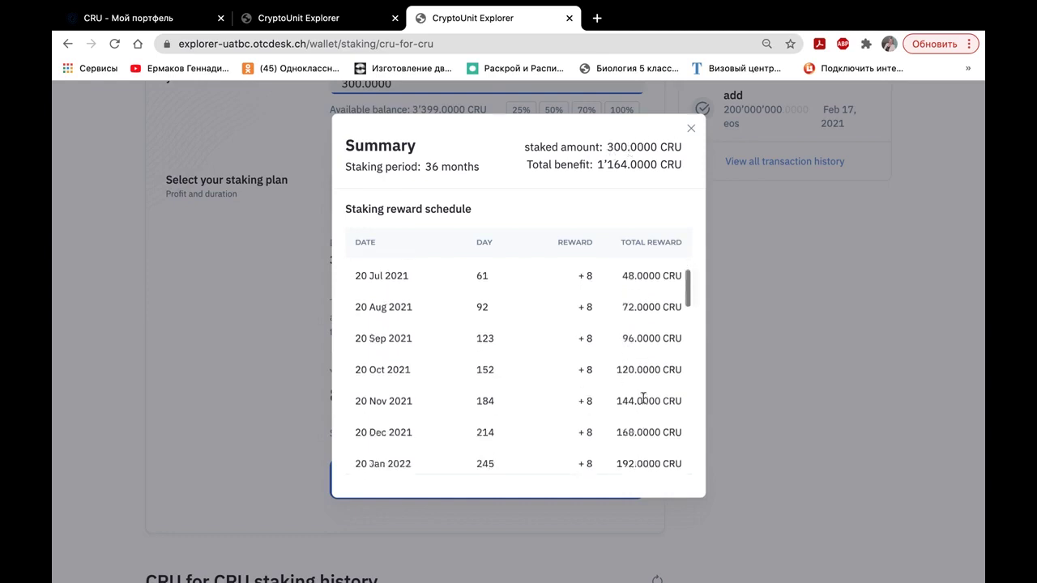
pyautogui.scroll(-10, 643, 398)
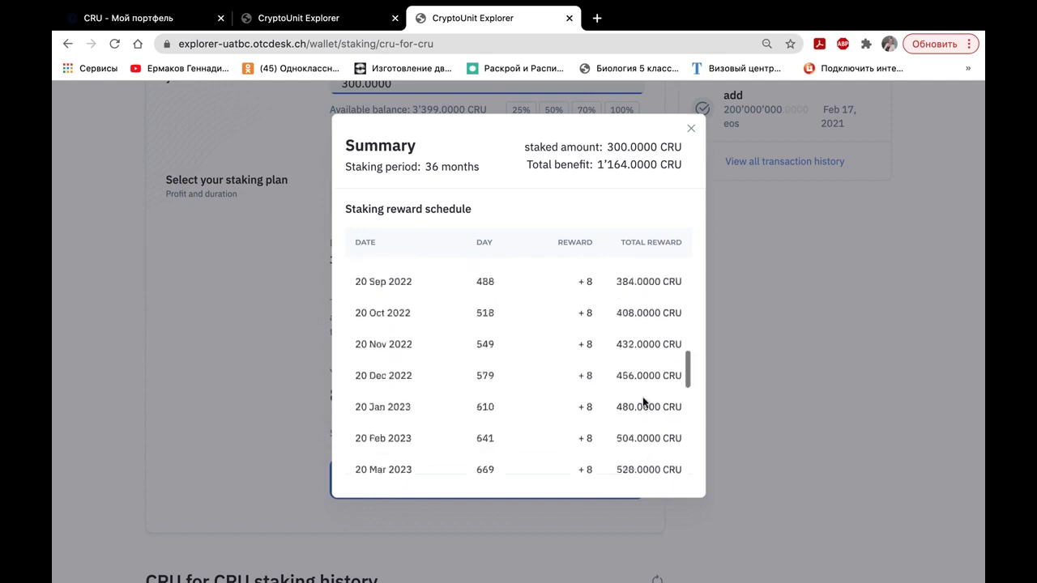
pyautogui.scroll(-3, 643, 397)
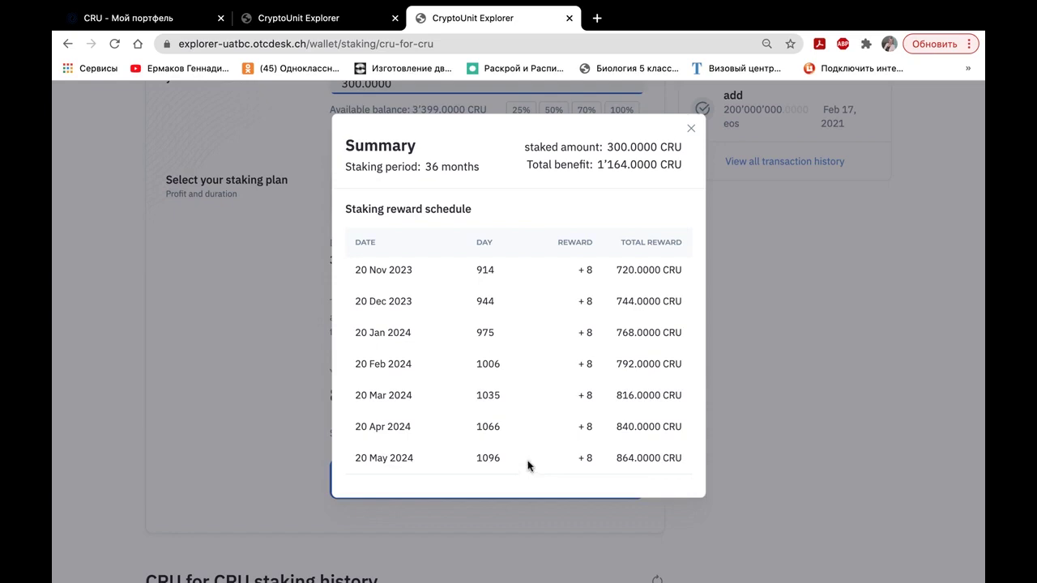
pyautogui.scroll(15, 527, 466)
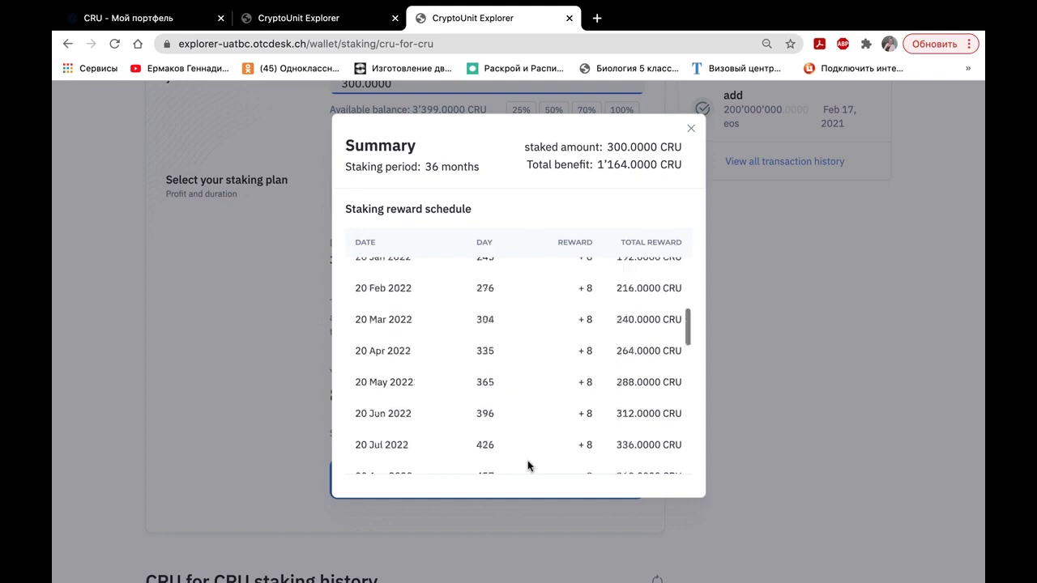
pyautogui.click(691, 132)
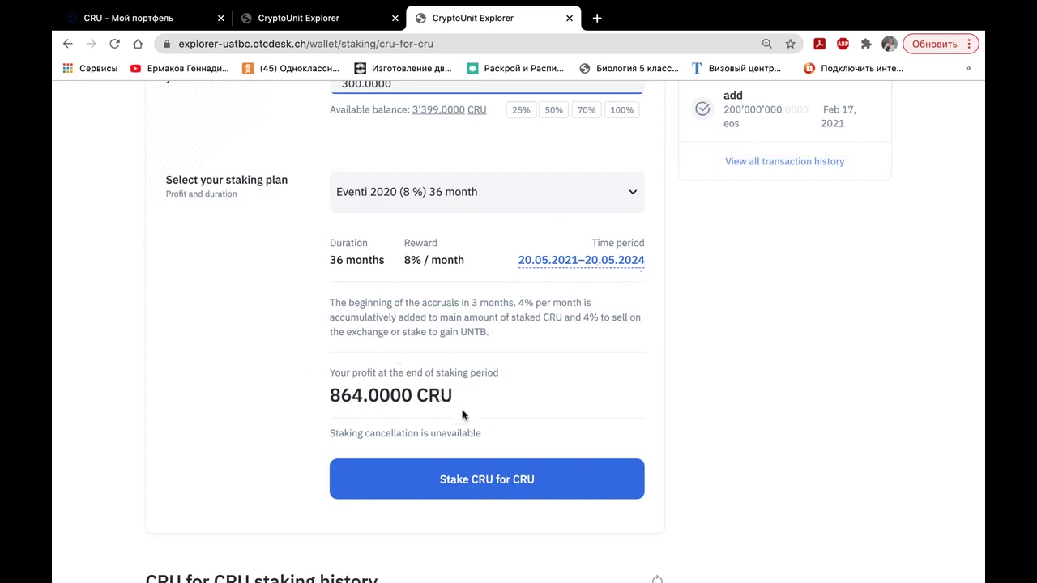
# Submit the 300 CRU stake on the Eventi 2020 plan and confirm it with the PIN
pyautogui.click(489, 484)
pyautogui.click(525, 363)
pyautogui.write('••')
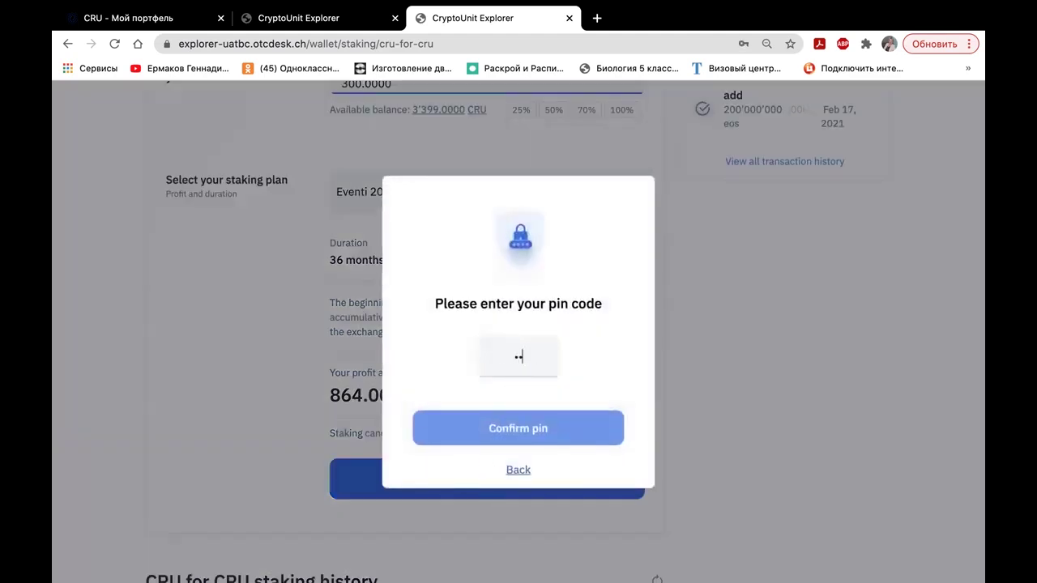
pyautogui.write('••••')
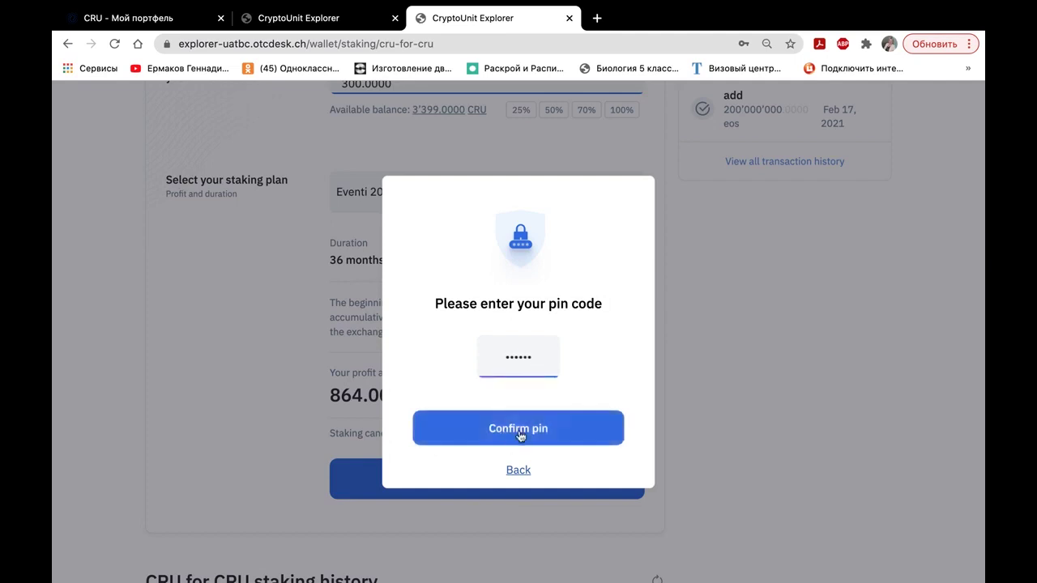
pyautogui.click(520, 436)
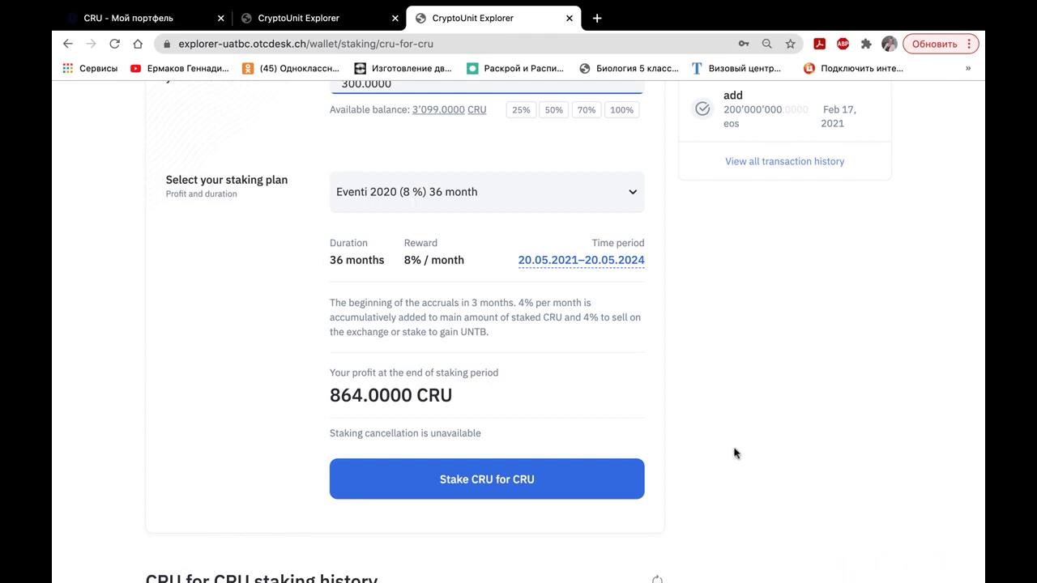
pyautogui.scroll(5, 735, 453)
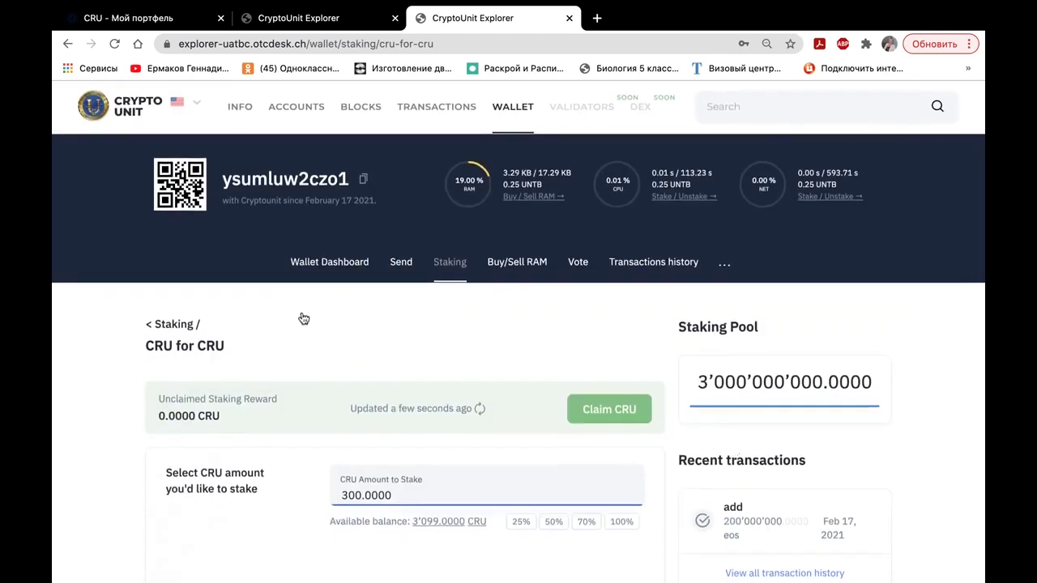
# Reload the CRU for CRU page to check the 2'999'999'136.0000 staking pool, then go to Wallet Dashboard
pyautogui.click(113, 47)
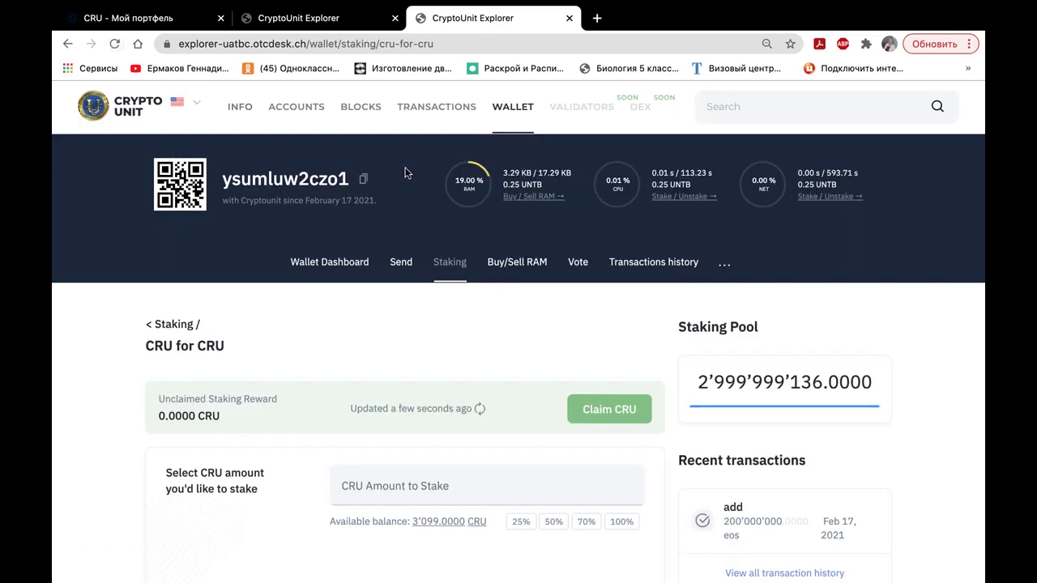
pyautogui.scroll(-3, 392, 375)
pyautogui.scroll(-1, 393, 375)
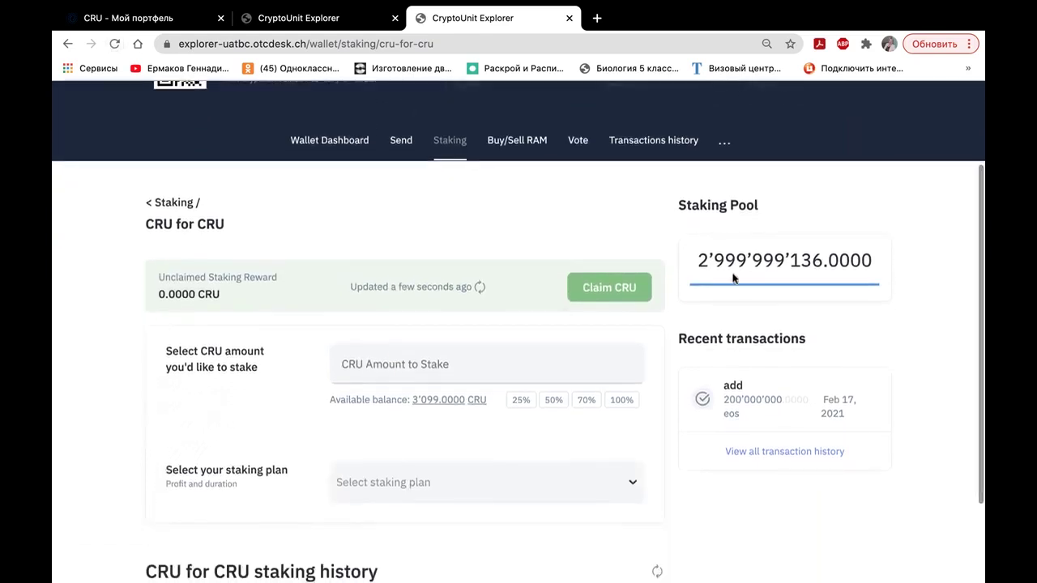
pyautogui.scroll(-5, 819, 274)
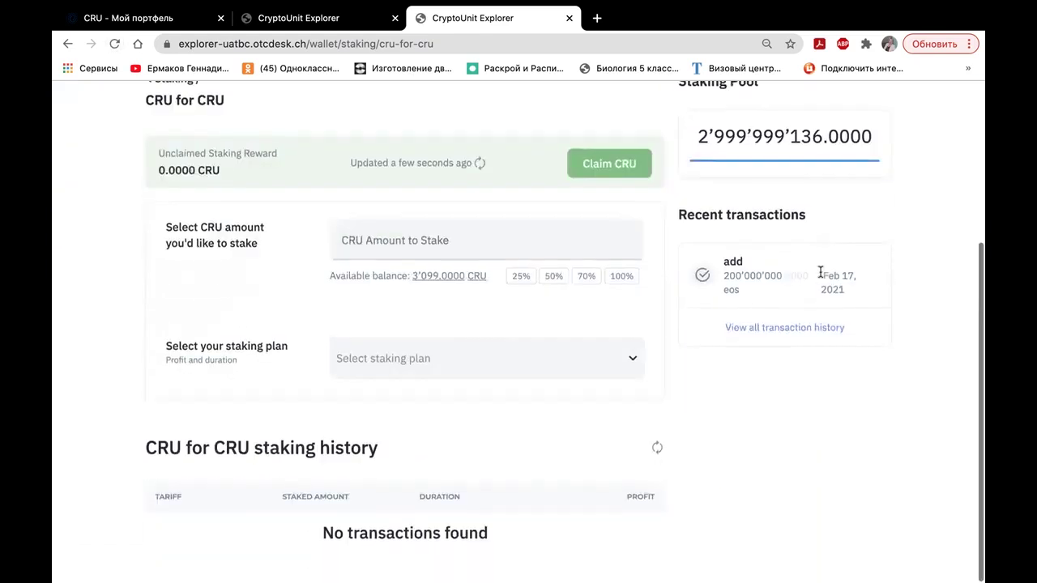
pyautogui.scroll(2, 820, 276)
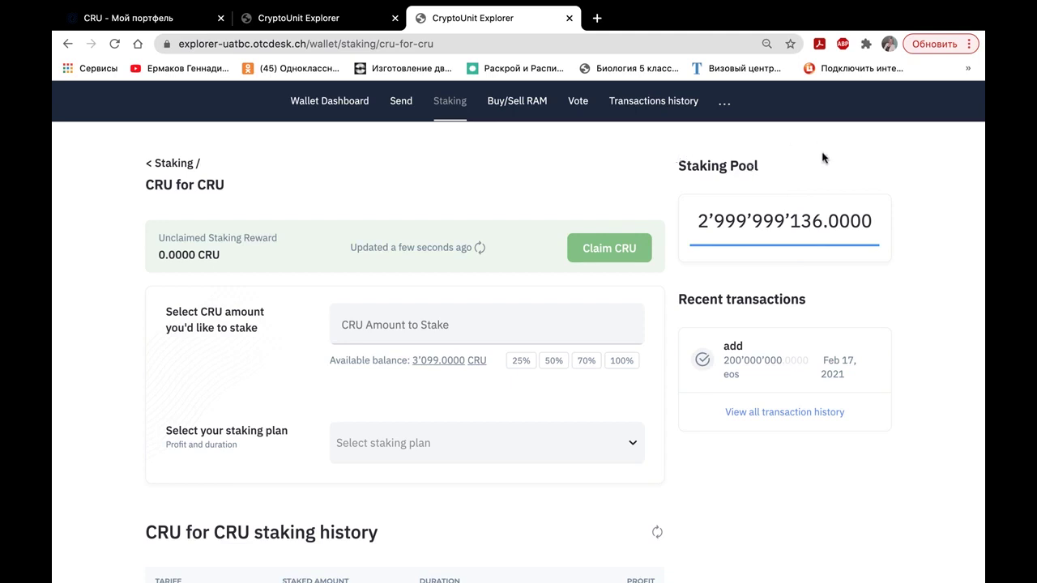
pyautogui.scroll(1, 562, 213)
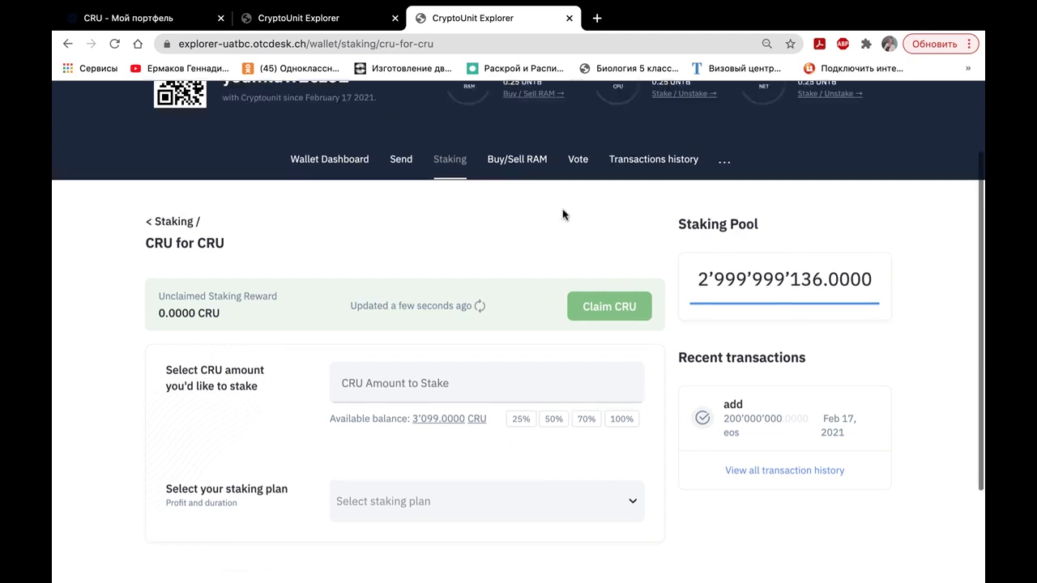
pyautogui.click(351, 162)
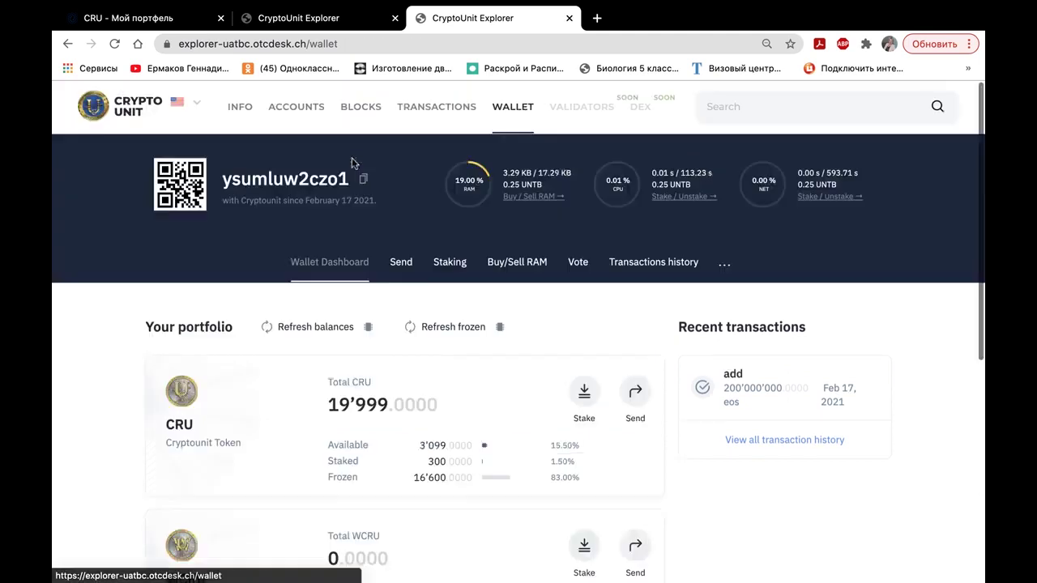
# Go to Stake CRU for UNTB from the Staking tab and enter 1000 as the CRU amount
pyautogui.click(452, 265)
pyautogui.scroll(-4, 452, 268)
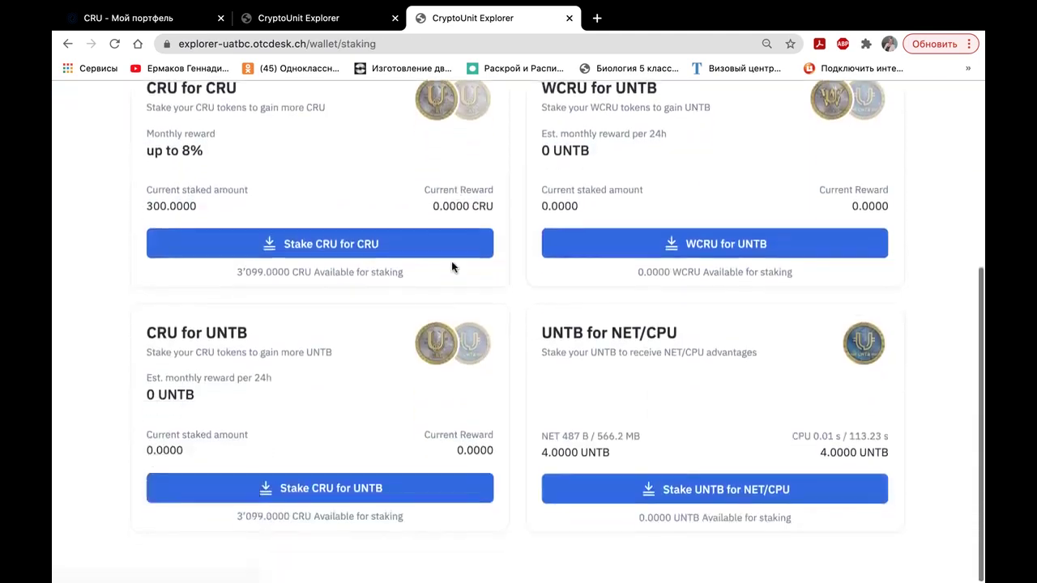
pyautogui.click(332, 491)
pyautogui.scroll(-3, 332, 500)
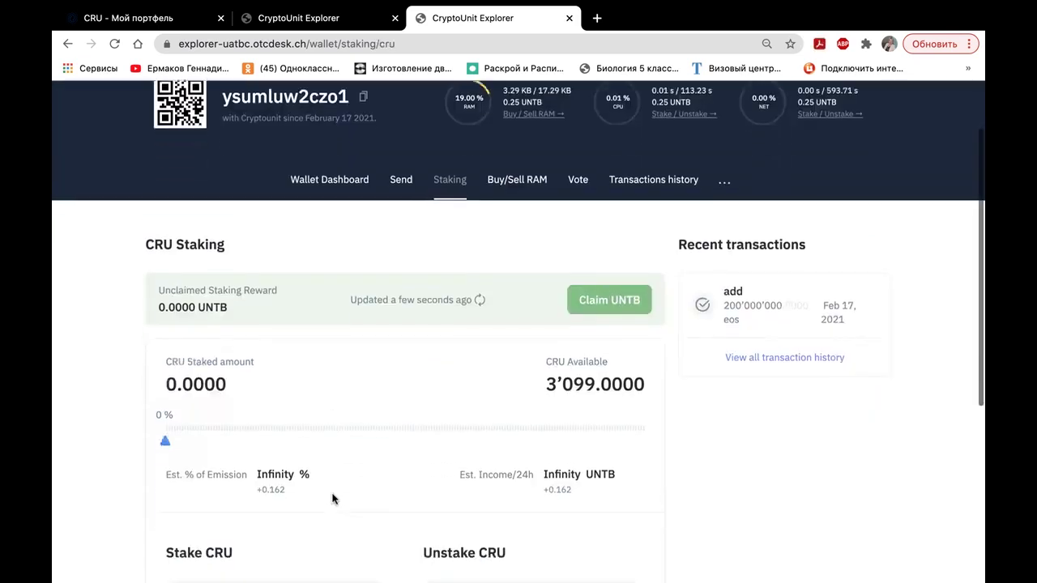
pyautogui.scroll(-2, 332, 500)
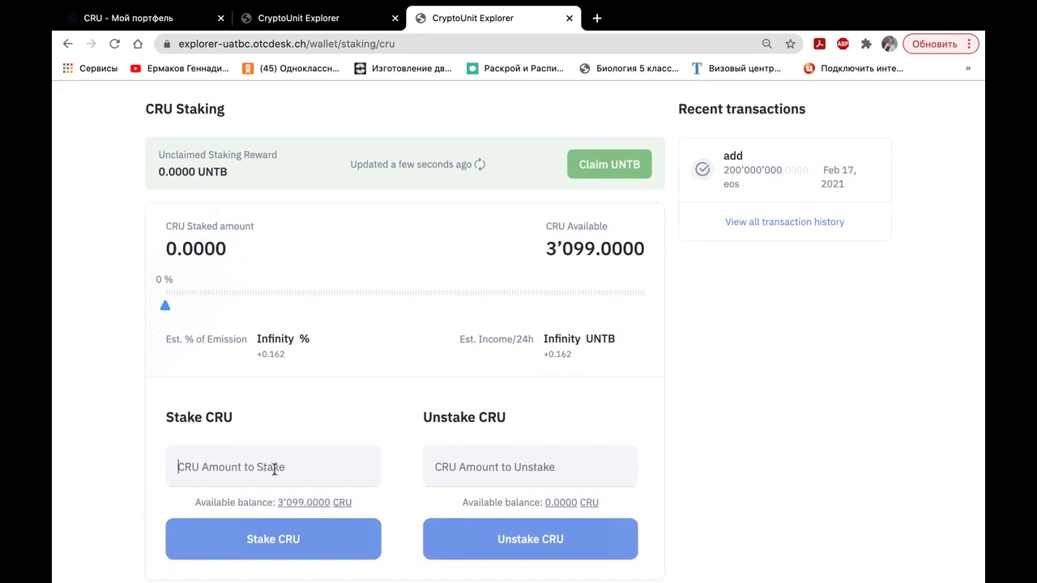
pyautogui.click(273, 470)
pyautogui.write('100')
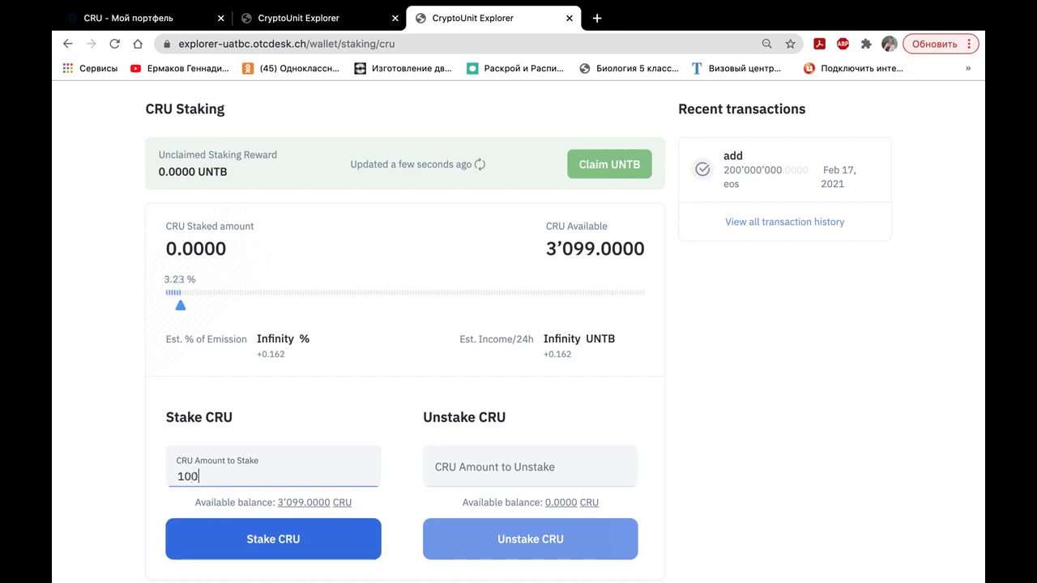
pyautogui.write('0')
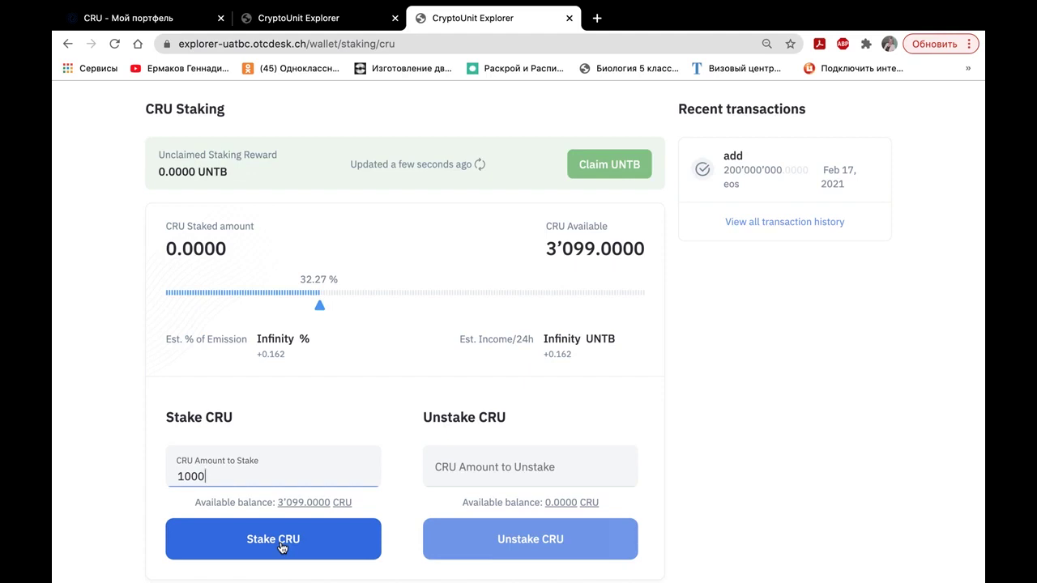
# Submit the 1000 CRU stake for UNTB rewards and confirm it with the PIN
pyautogui.click(285, 548)
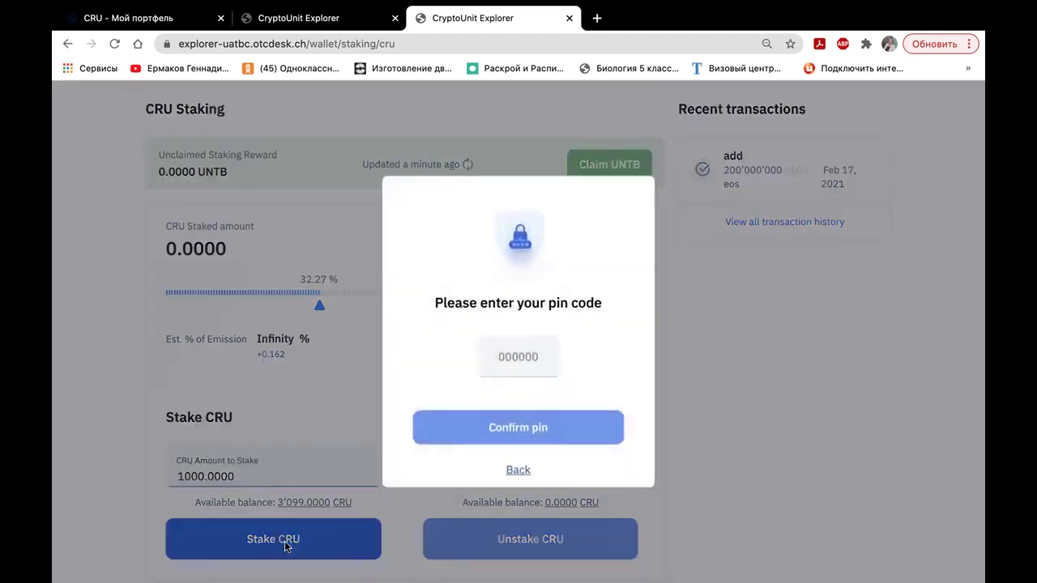
pyautogui.click(520, 357)
pyautogui.write('111')
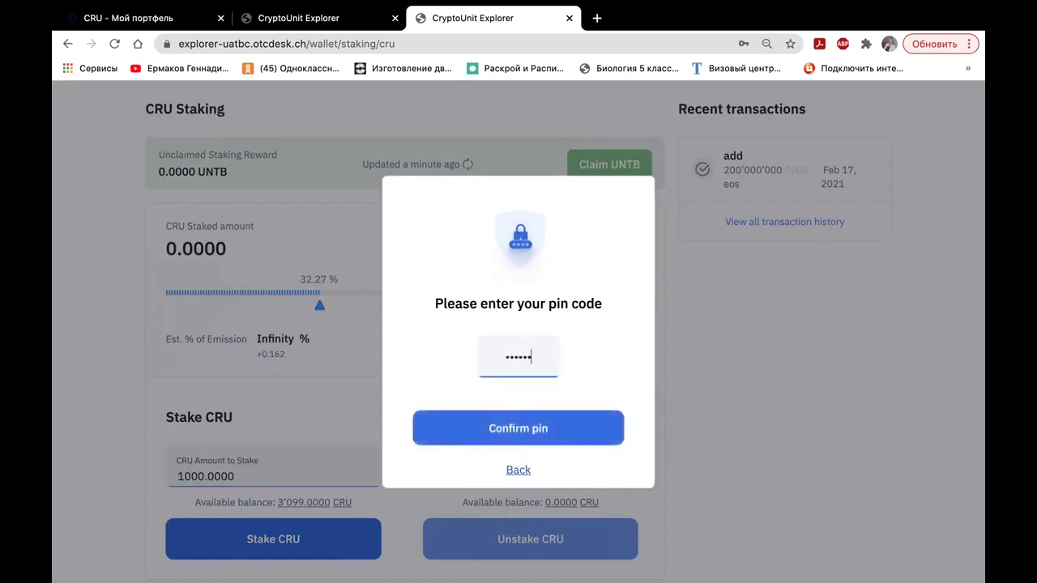
pyautogui.click(518, 437)
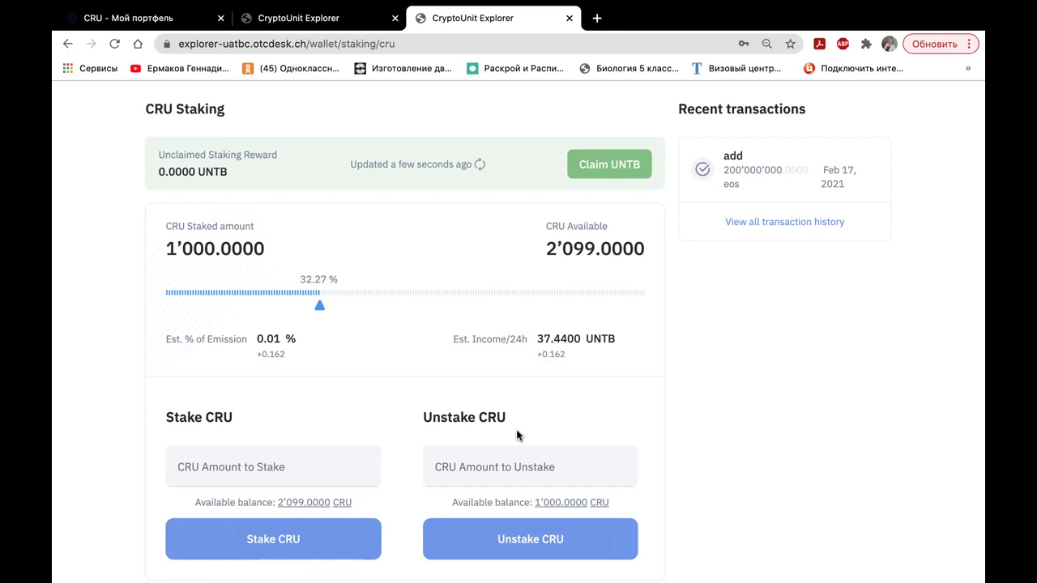
# Review the Buy / Sell RAM page: 0.03618183 UNTB per byte, 13.88 KB available
pyautogui.scroll(5, 491, 422)
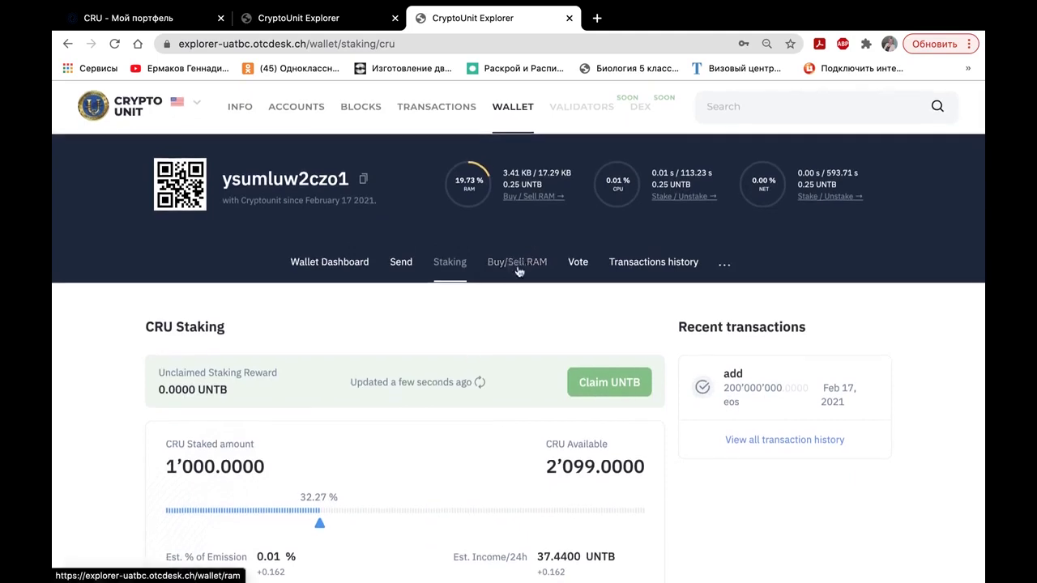
pyautogui.click(519, 269)
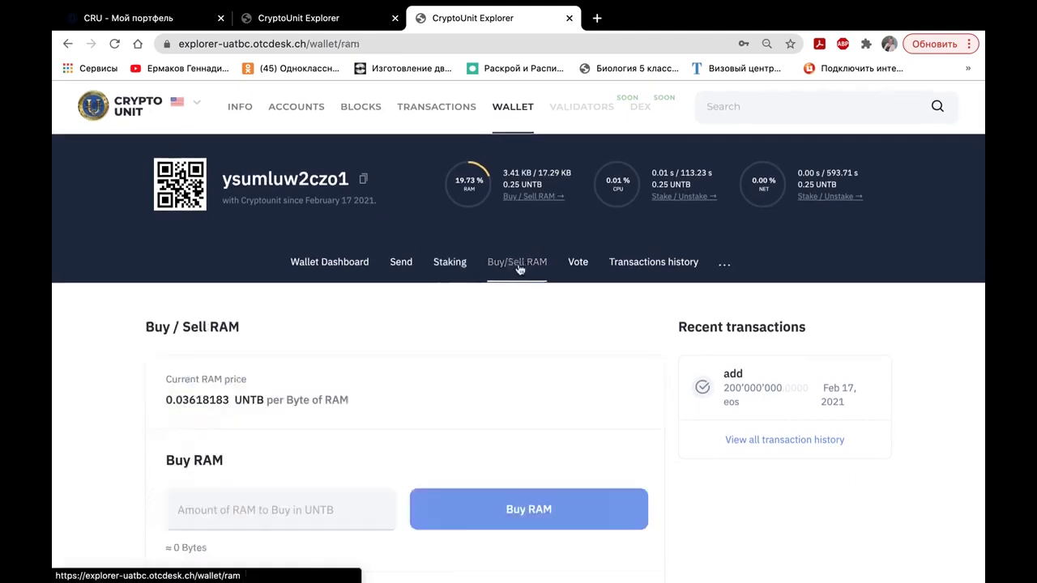
pyautogui.scroll(-3, 519, 269)
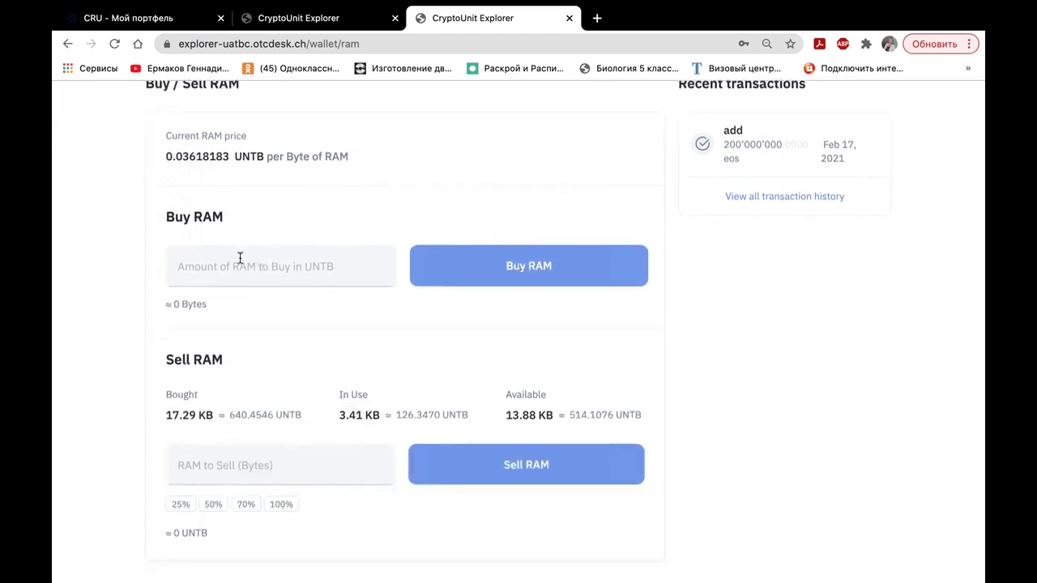
pyautogui.scroll(-1, 330, 260)
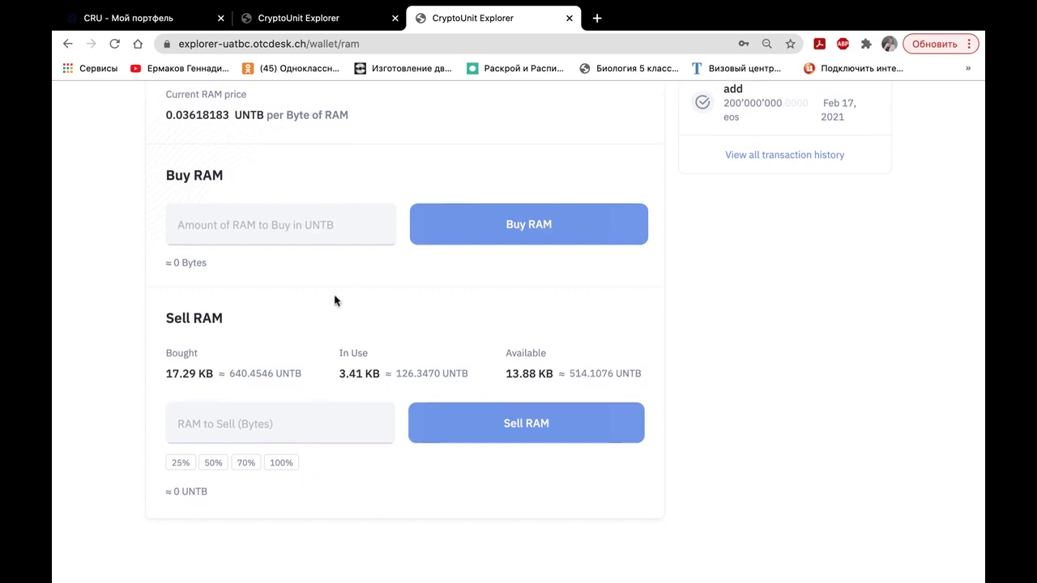
pyautogui.scroll(1, 335, 301)
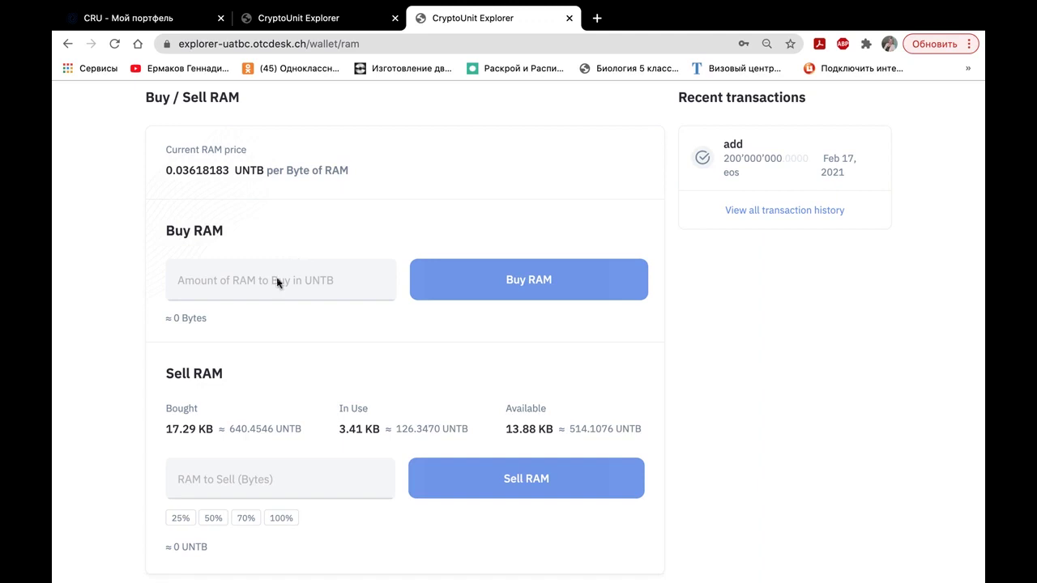
pyautogui.scroll(5, 261, 478)
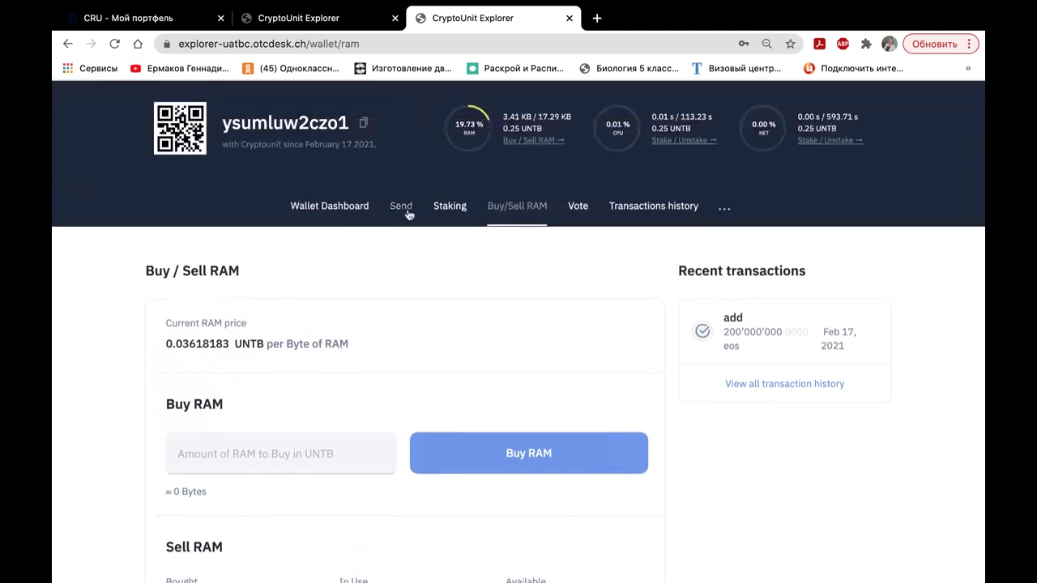
# Go back to Staking and check 300 CRU staked for CRU and 1'000 CRU for UNTB
pyautogui.click(458, 213)
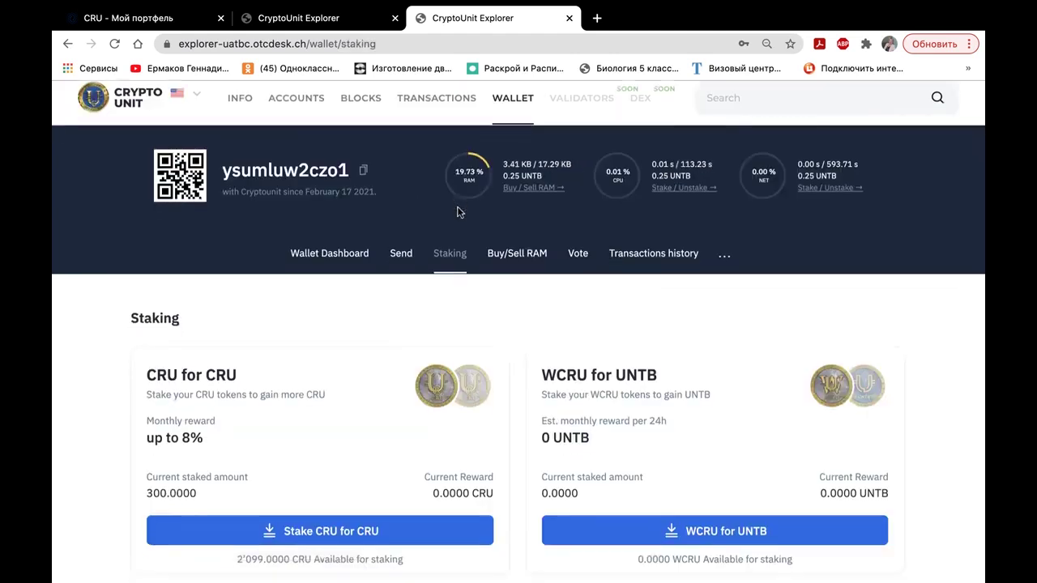
pyautogui.scroll(-3, 456, 213)
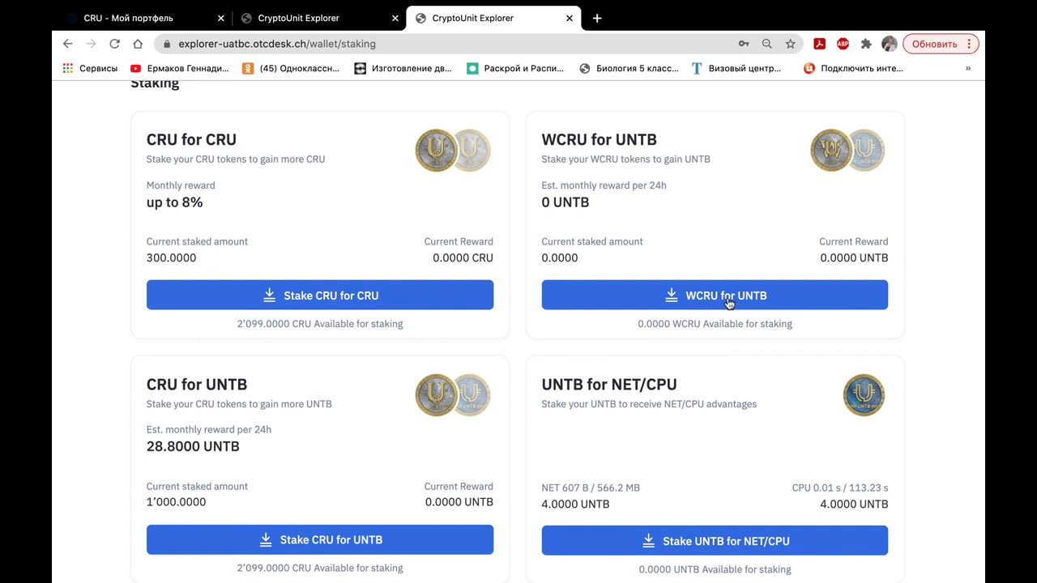
pyautogui.scroll(-2, 702, 296)
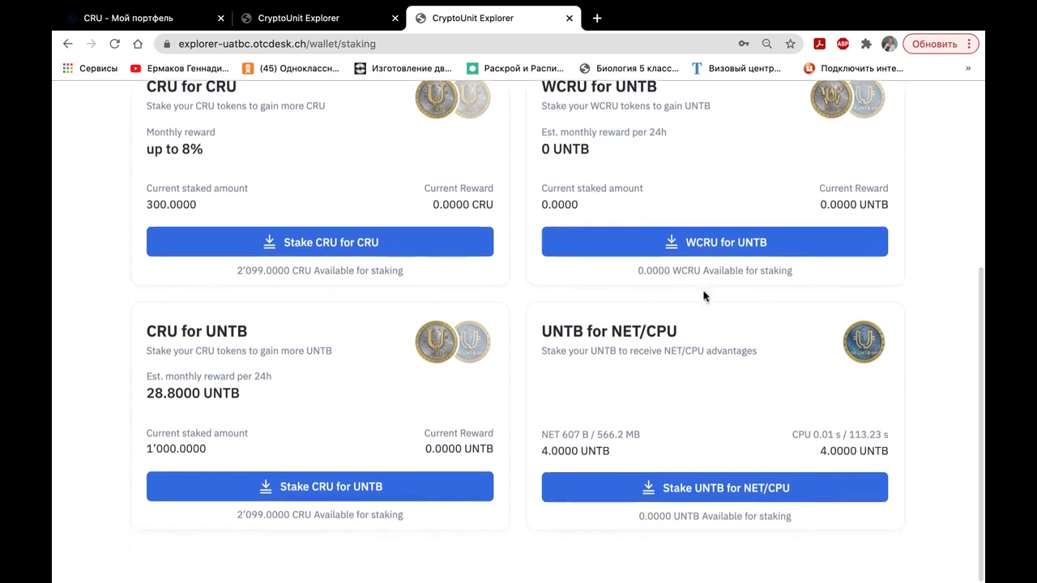
# Check the UNTB for NET/CPU staking page showing 4.0000 UNTB staked each for NET and CPU
pyautogui.click(702, 496)
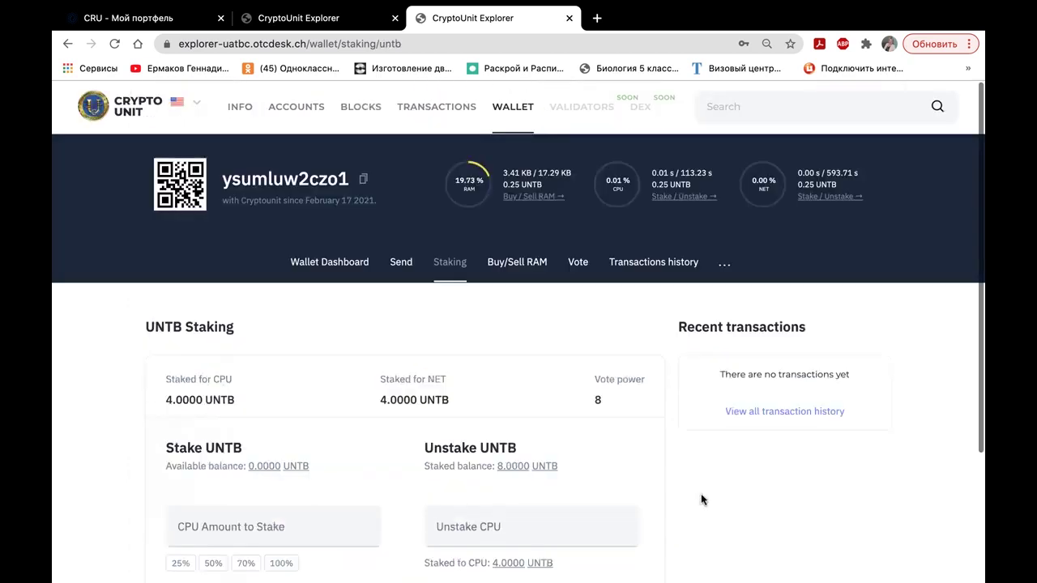
pyautogui.scroll(-2, 701, 495)
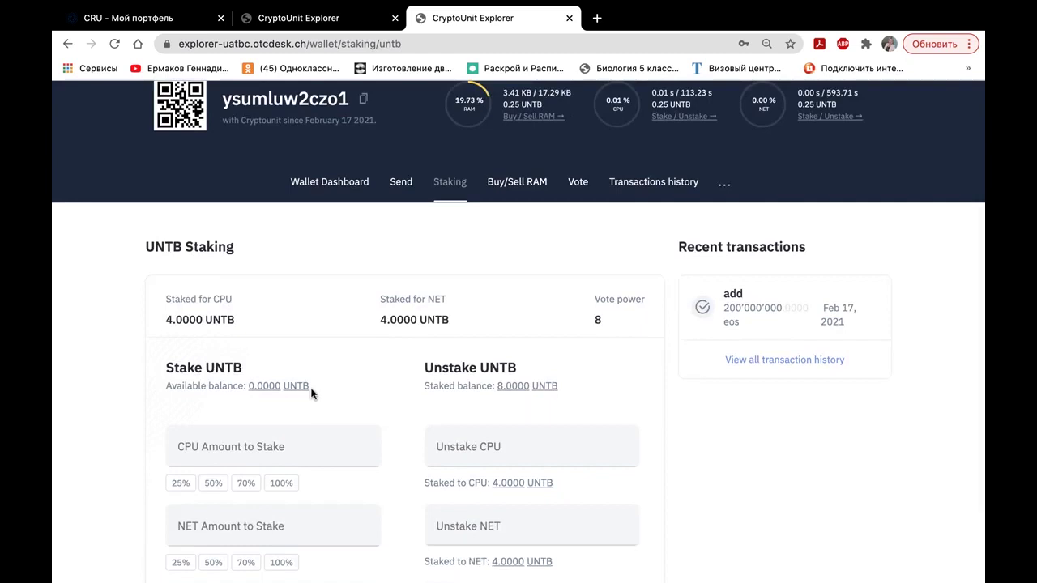
pyautogui.scroll(-2, 310, 393)
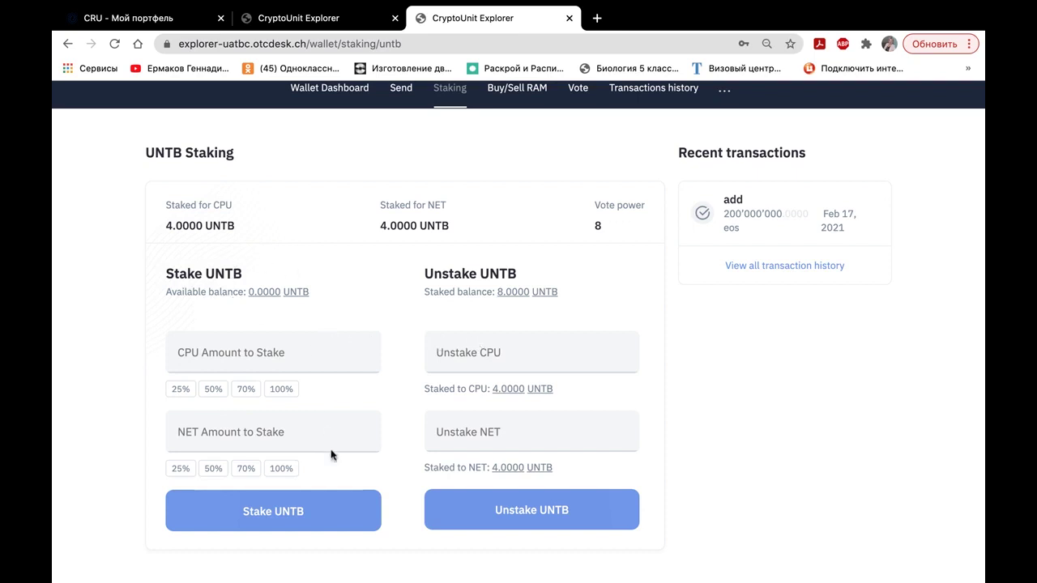
pyautogui.scroll(3, 319, 466)
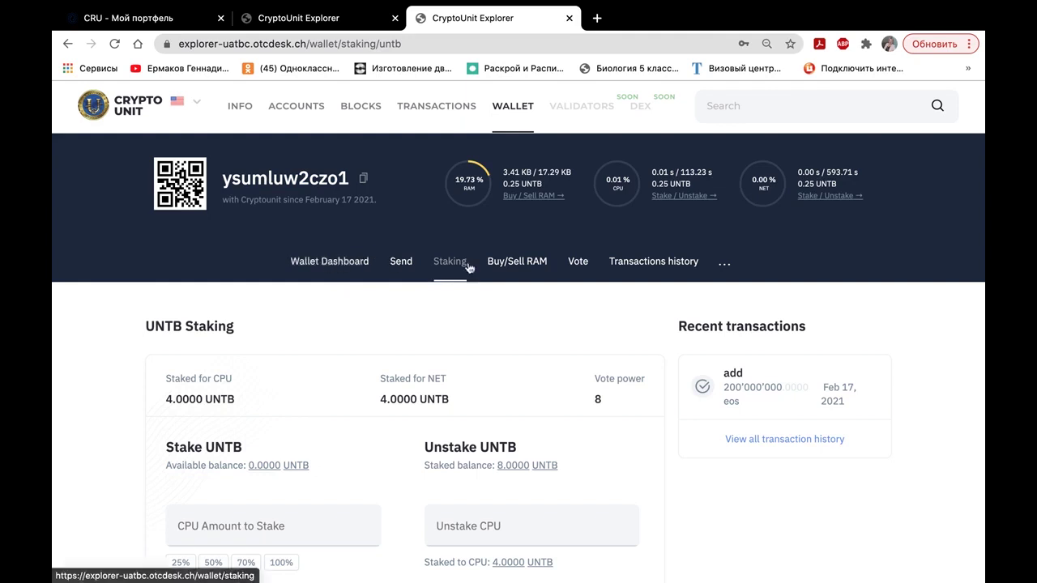
# Review the portfolio balances on Wallet Dashboard, then go back to the Staking overview
pyautogui.click(346, 265)
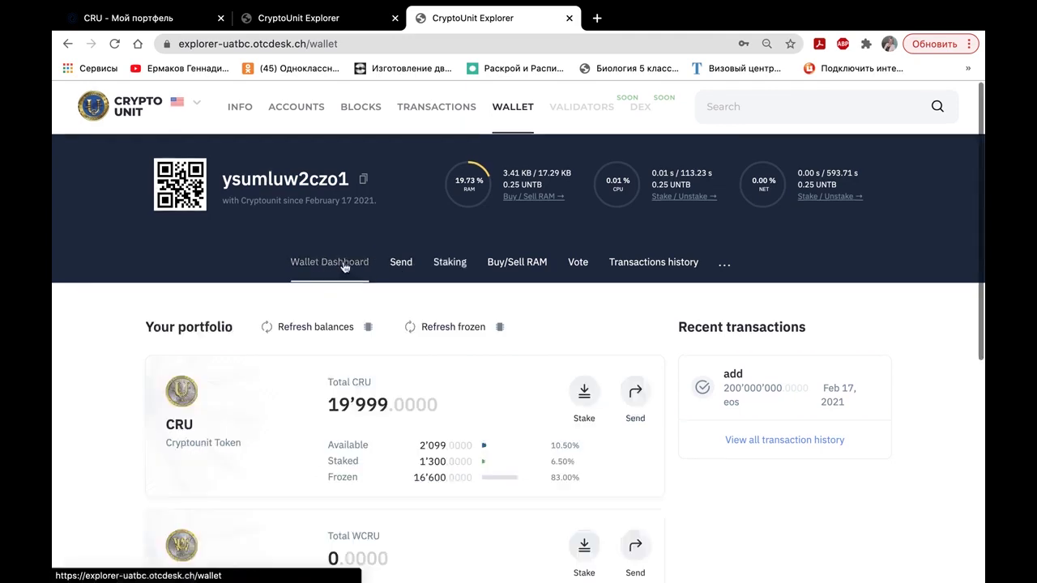
pyautogui.scroll(-4, 300, 398)
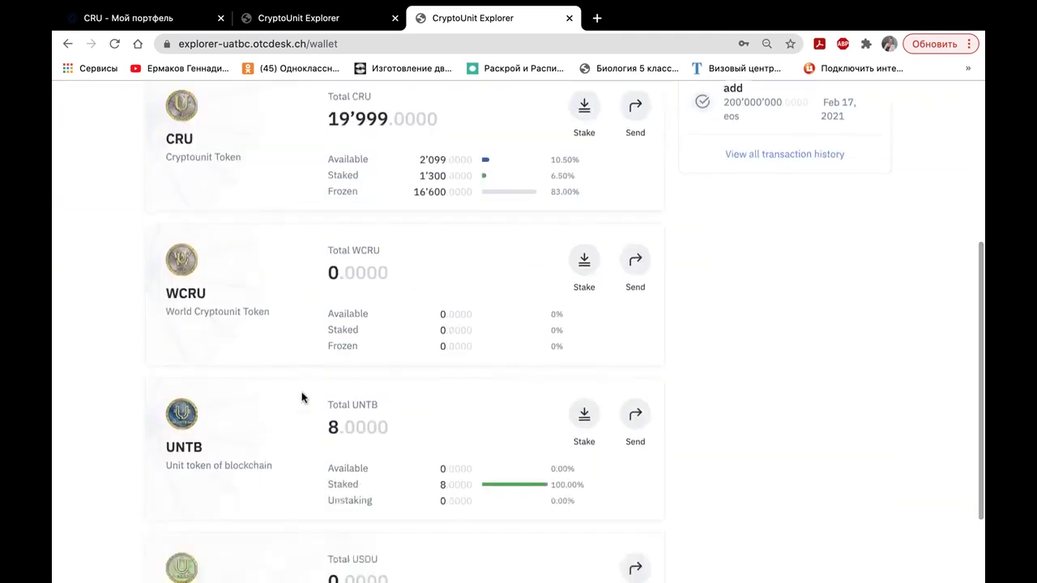
pyautogui.scroll(2, 301, 397)
pyautogui.scroll(2, 302, 397)
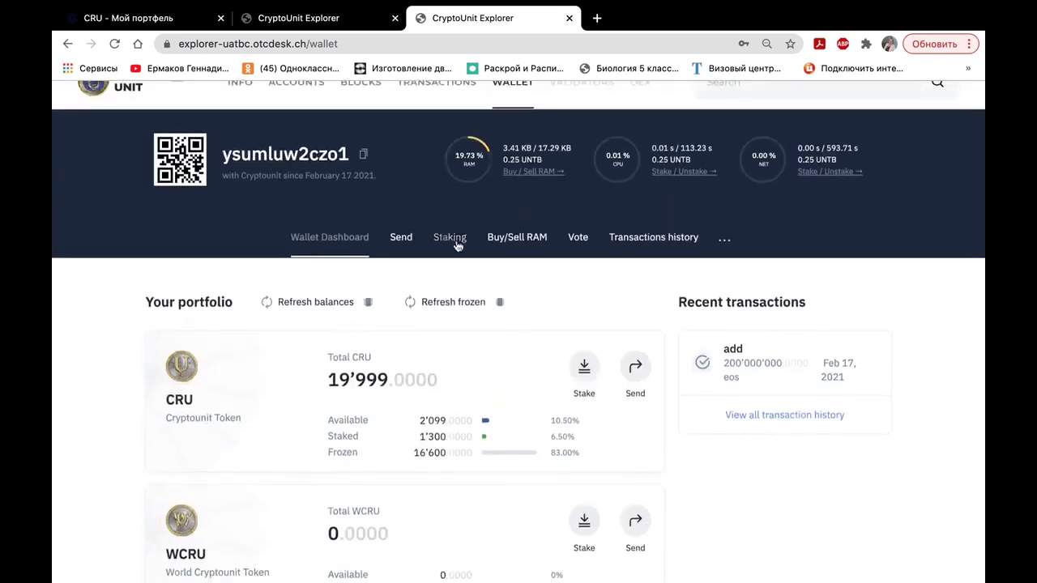
pyautogui.click(456, 244)
pyautogui.scroll(-4, 375, 374)
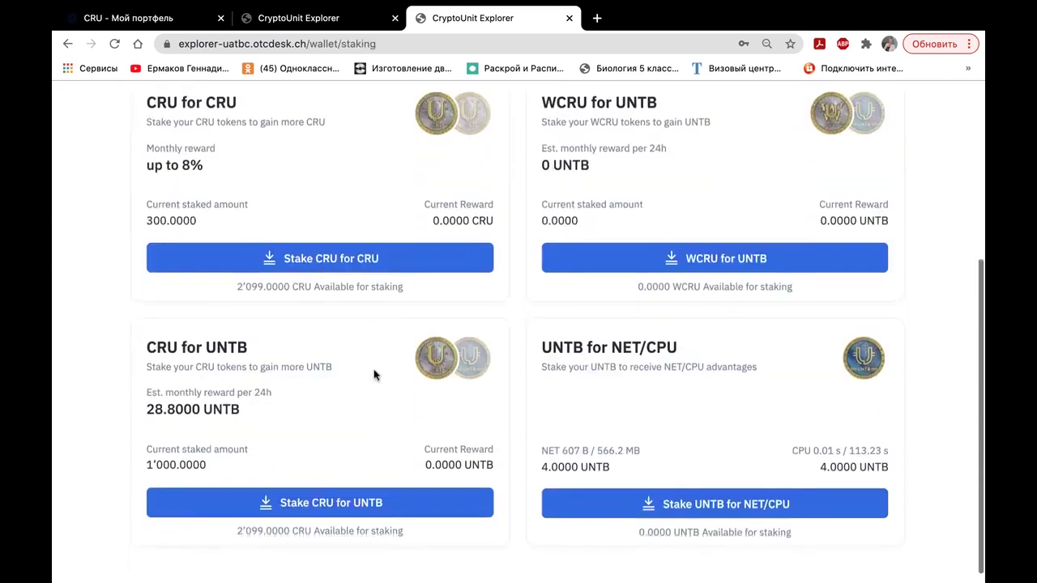
# On the CRU for UNTB staking page, refresh the unclaimed reward amount and confirm with the PIN
pyautogui.click(341, 492)
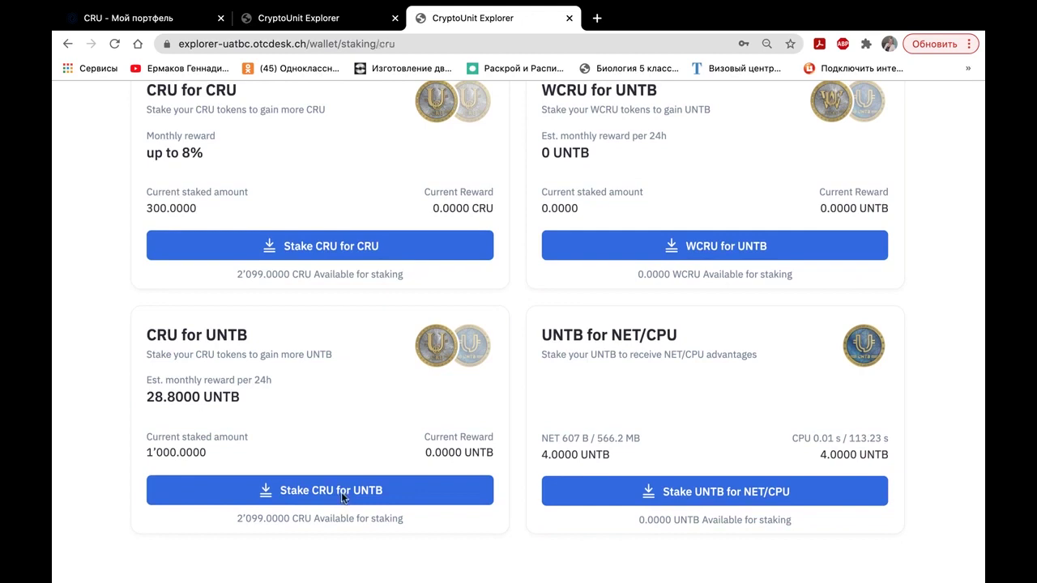
pyautogui.scroll(-2, 341, 498)
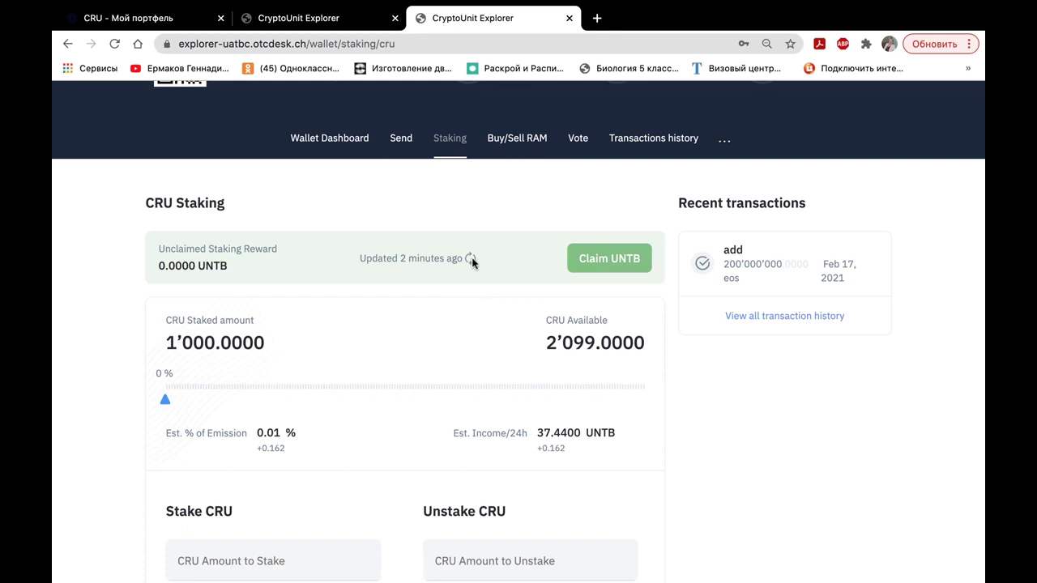
pyautogui.click(471, 264)
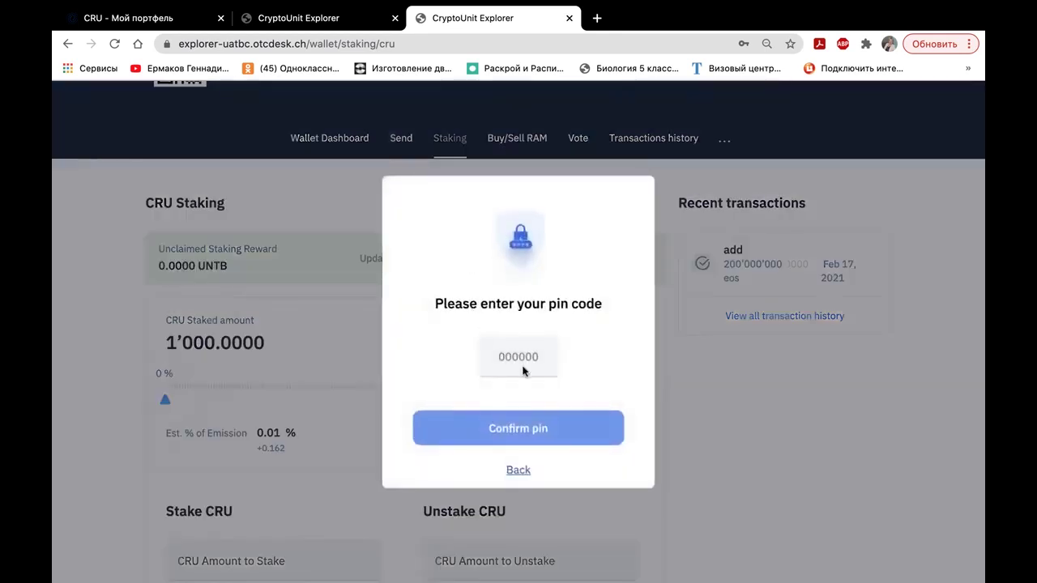
pyautogui.click(522, 371)
pyautogui.write('00')
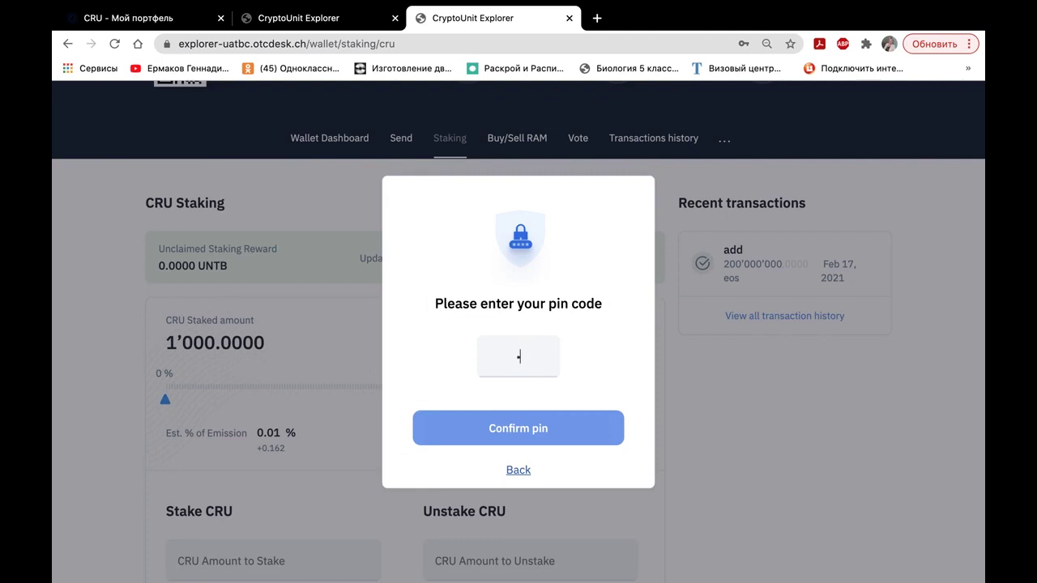
pyautogui.write('0000')
pyautogui.click(502, 435)
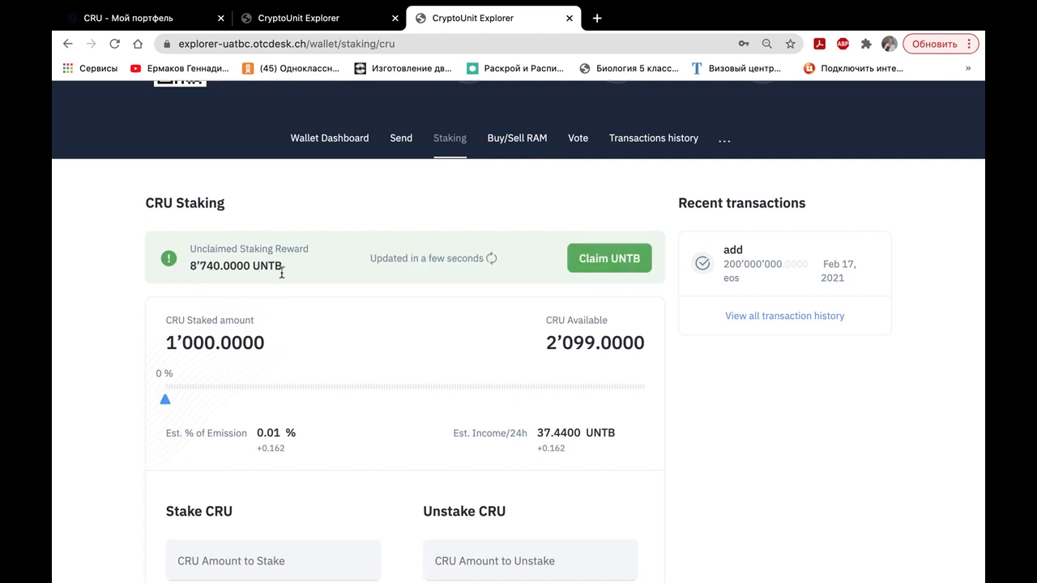
# Claim the 8'740 UNTB reward with the PIN and return to the wallet dashboard
pyautogui.click(596, 260)
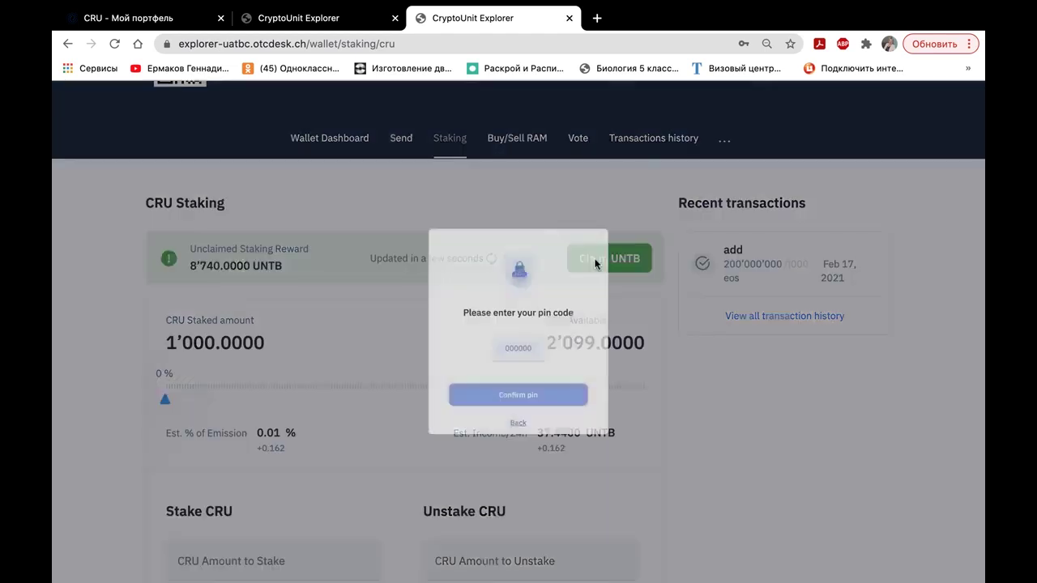
pyautogui.click(515, 357)
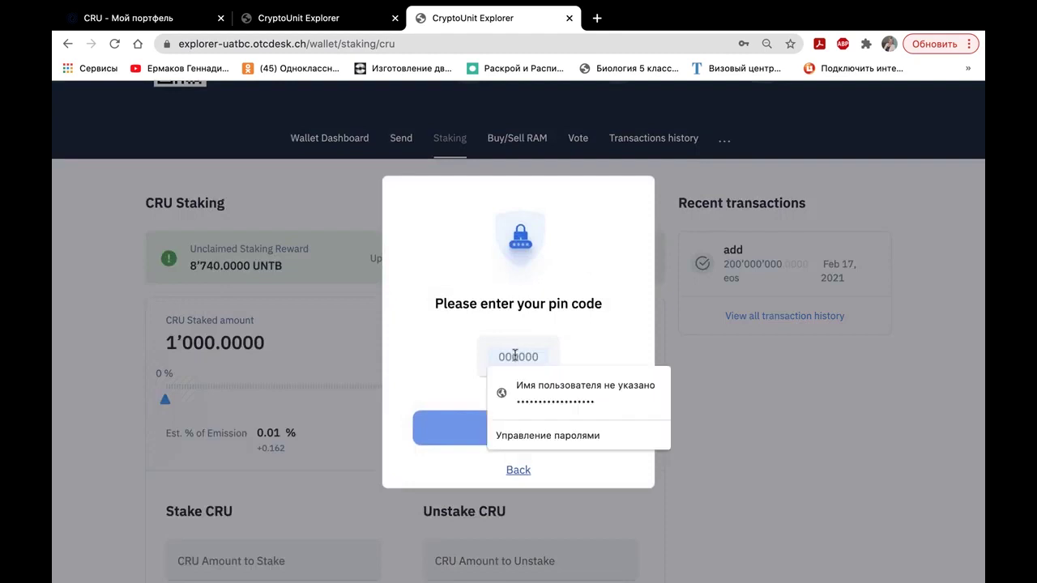
pyautogui.write('111111')
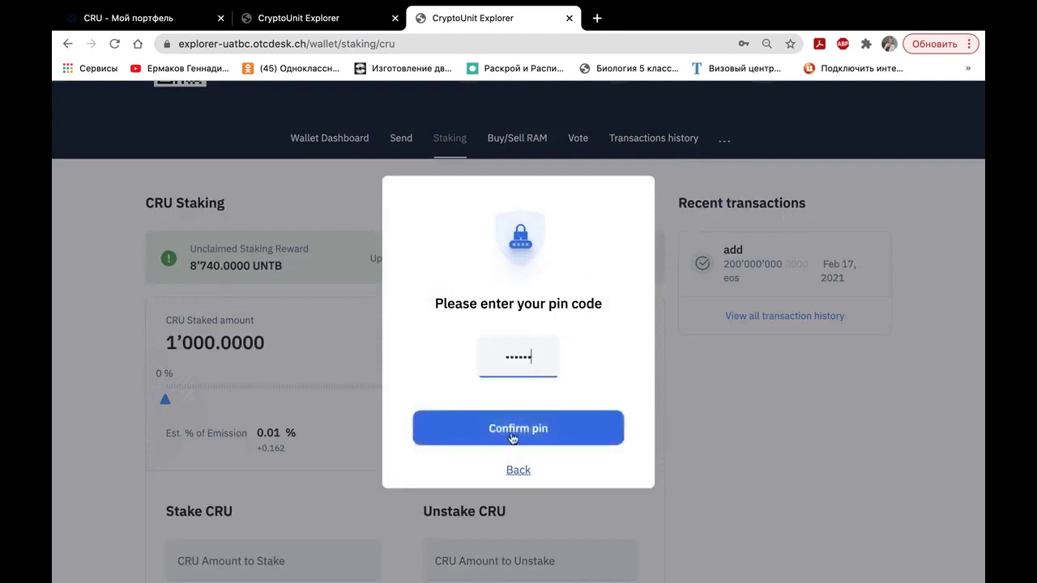
pyautogui.click(512, 438)
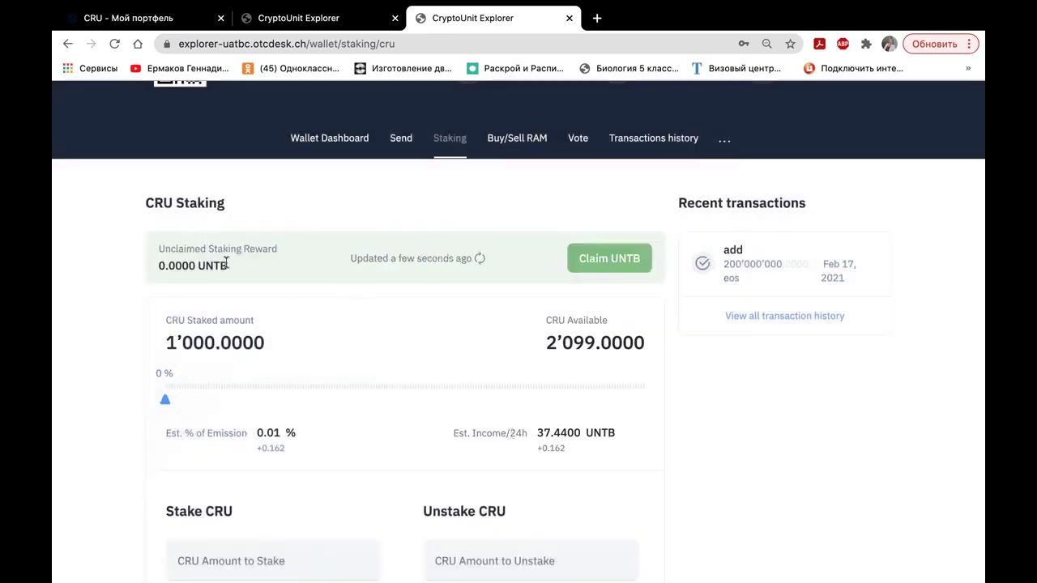
pyautogui.click(328, 137)
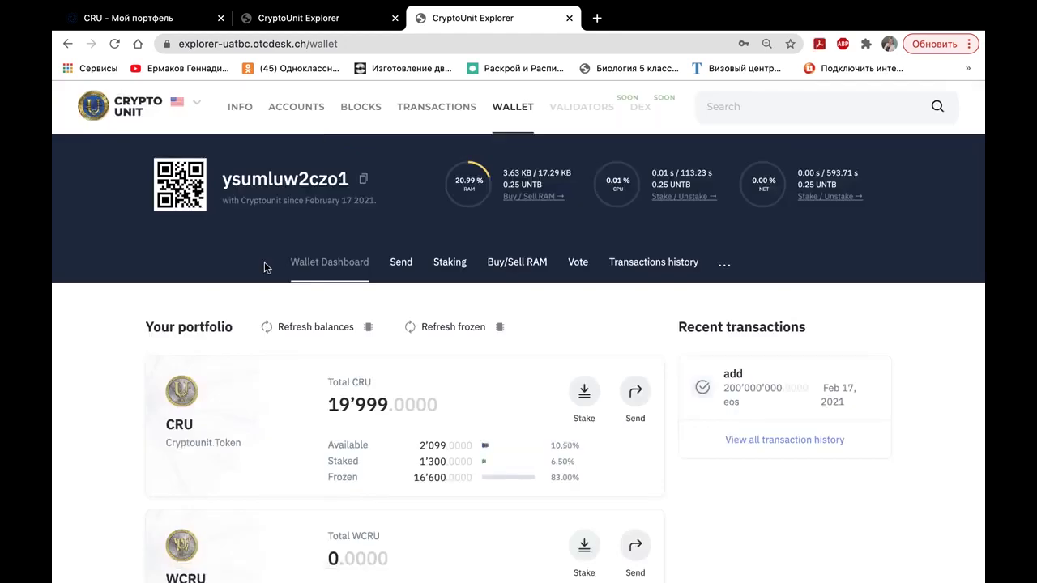
pyautogui.scroll(-4, 228, 375)
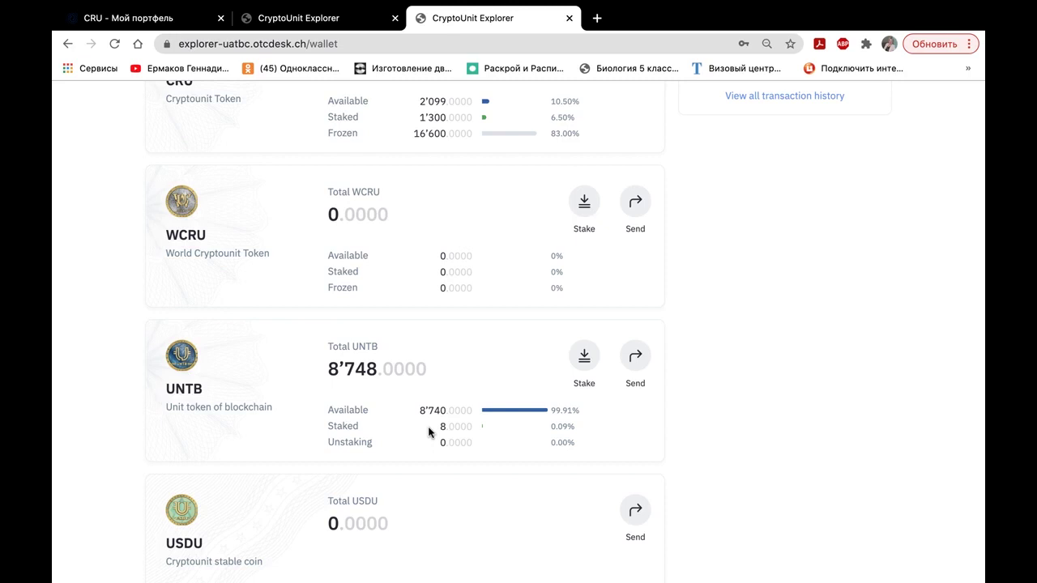
pyautogui.scroll(-1, 429, 432)
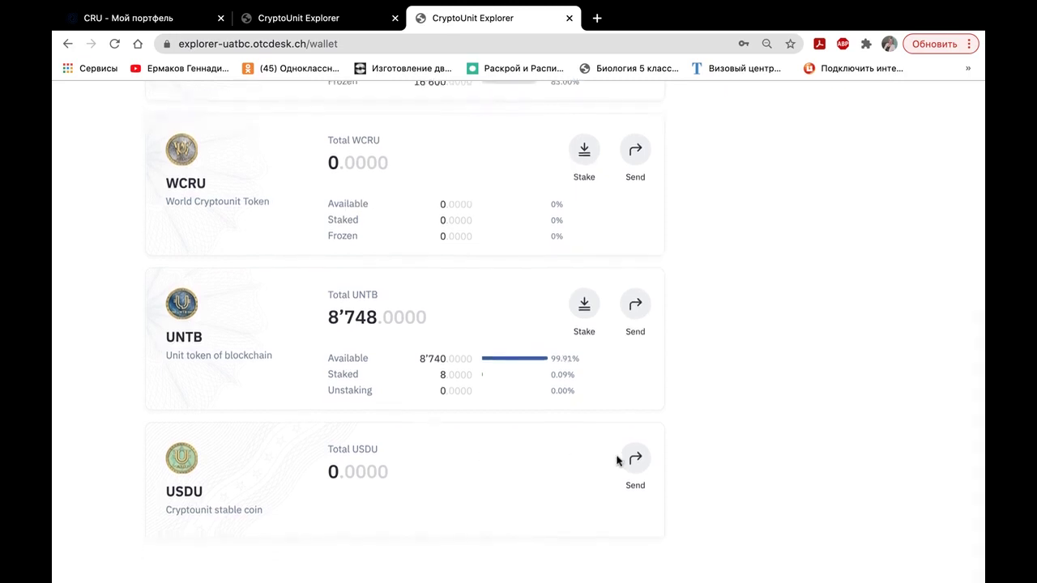
pyautogui.click(637, 462)
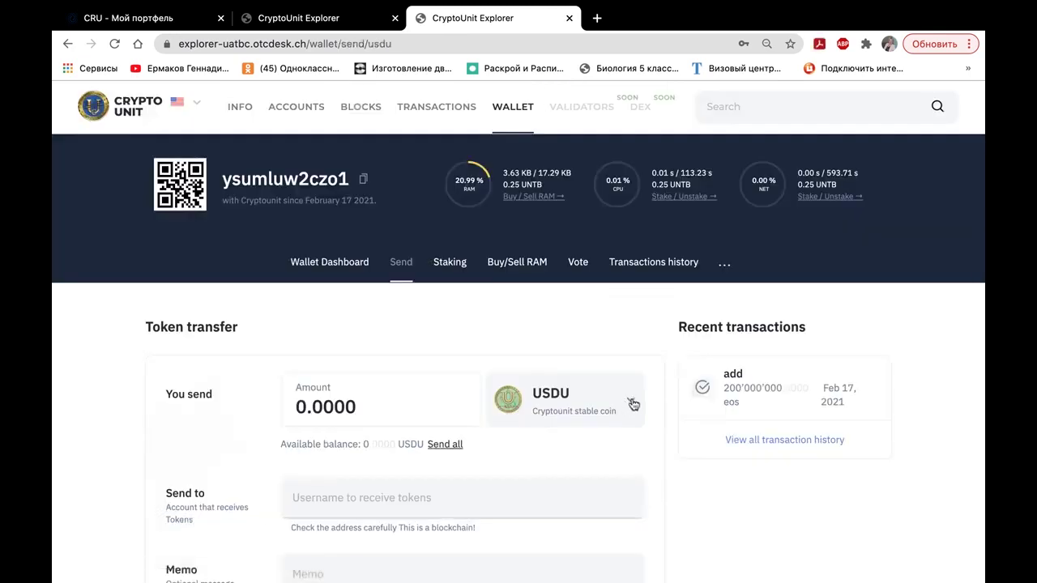
pyautogui.click(631, 404)
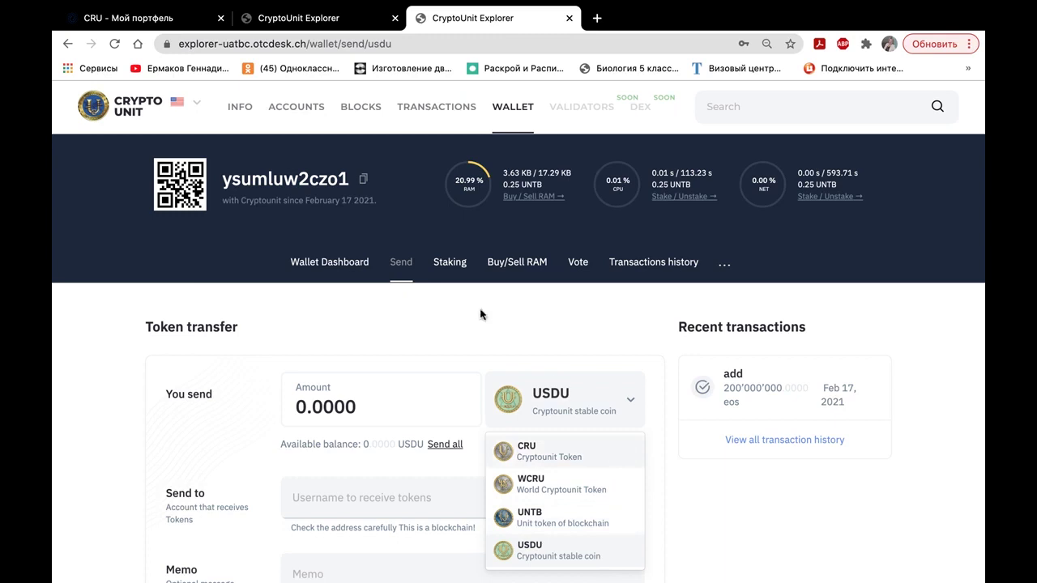
pyautogui.click(631, 407)
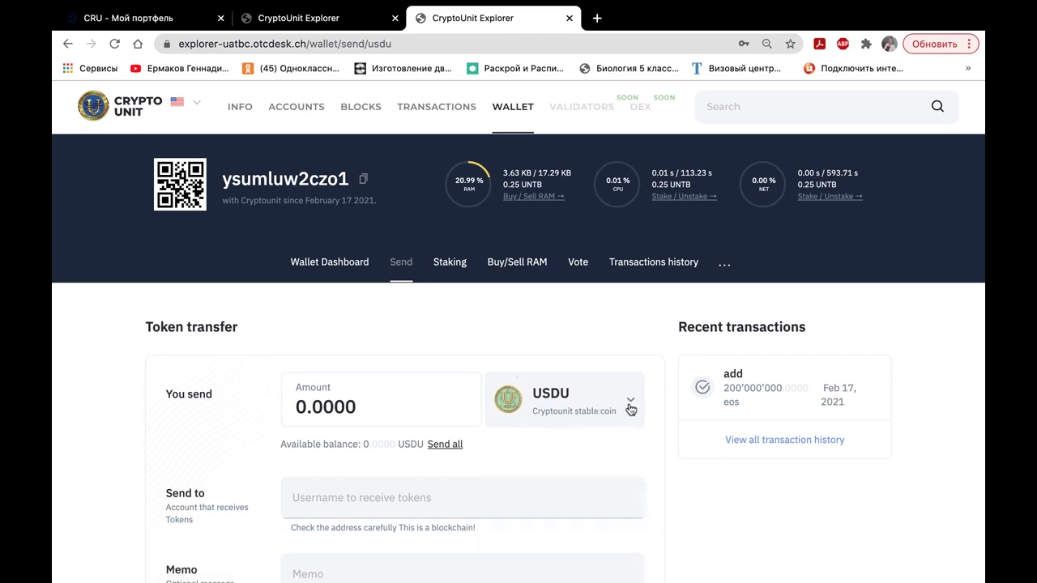
pyautogui.click(333, 262)
pyautogui.scroll(-6, 336, 259)
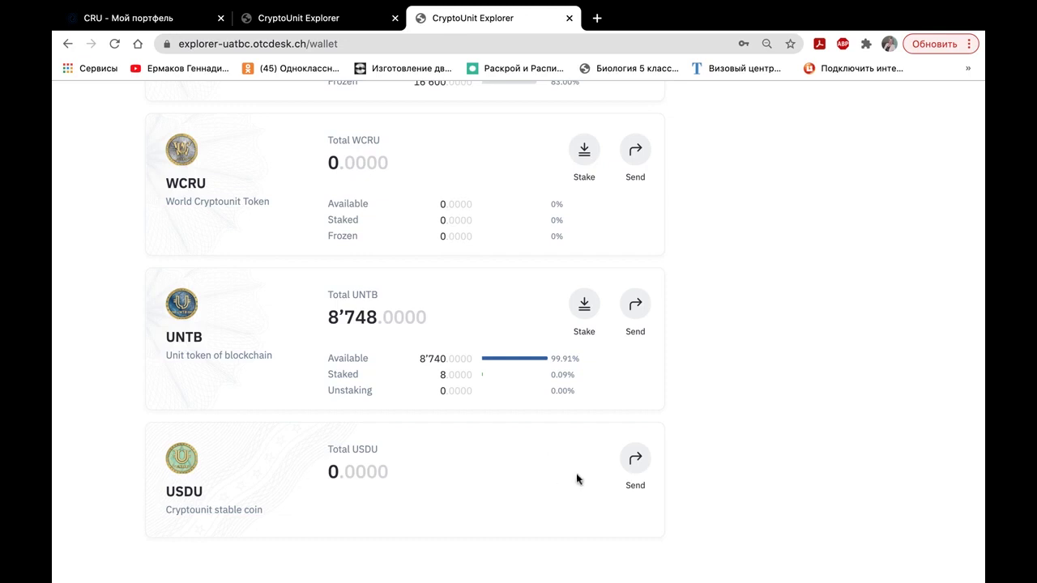
pyautogui.scroll(5, 577, 478)
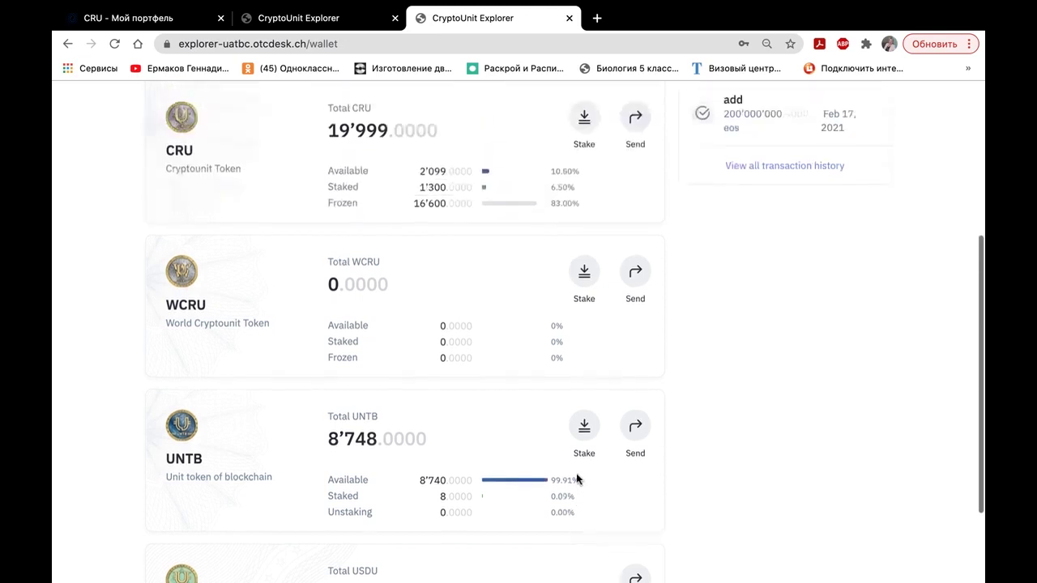
pyautogui.scroll(2, 578, 479)
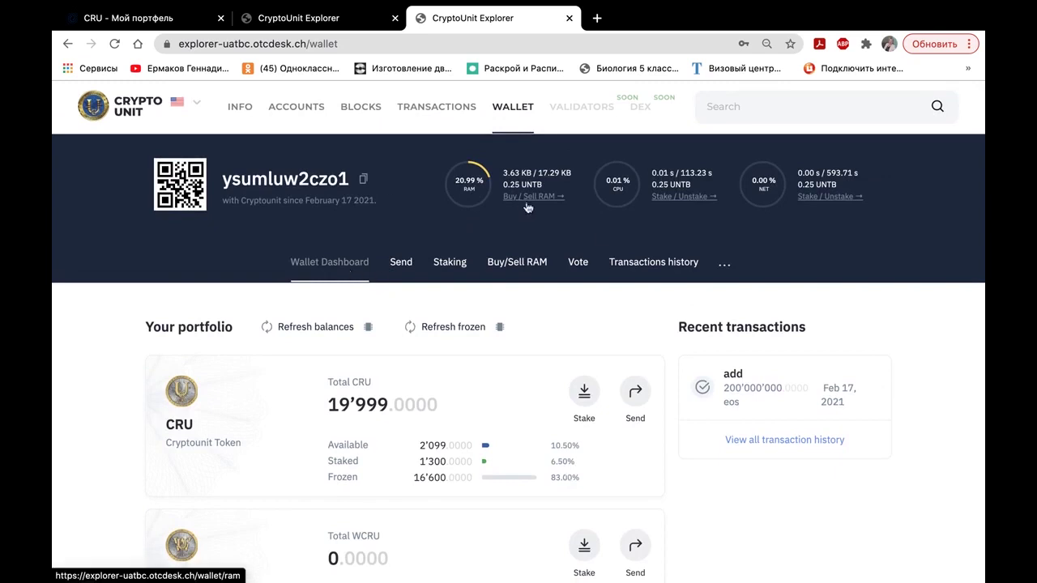
# Log out via the '...' menu and clear the autofilled seed phrase / private key field
pyautogui.moveTo(712, 274)
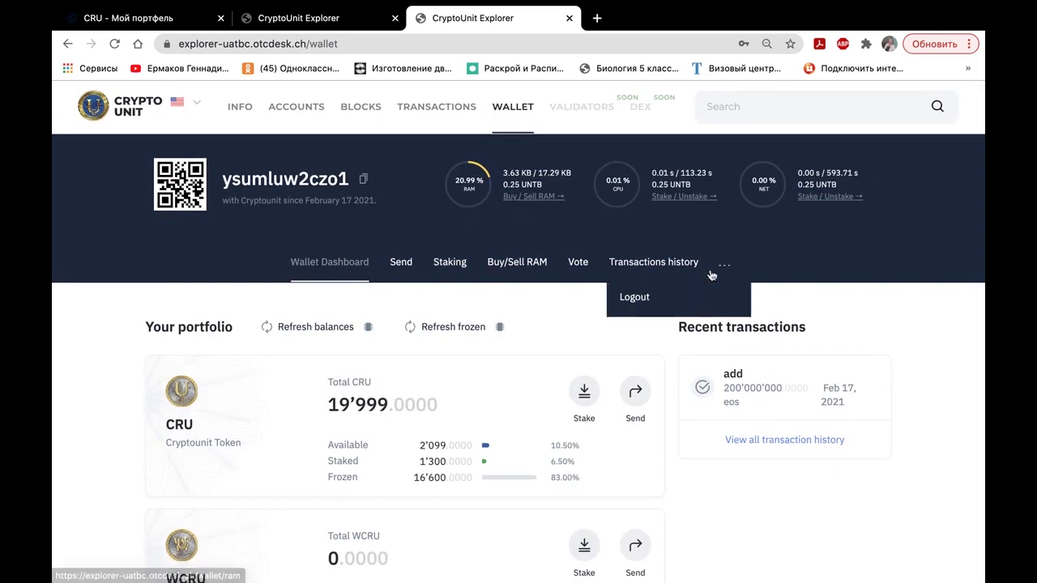
pyautogui.click(649, 299)
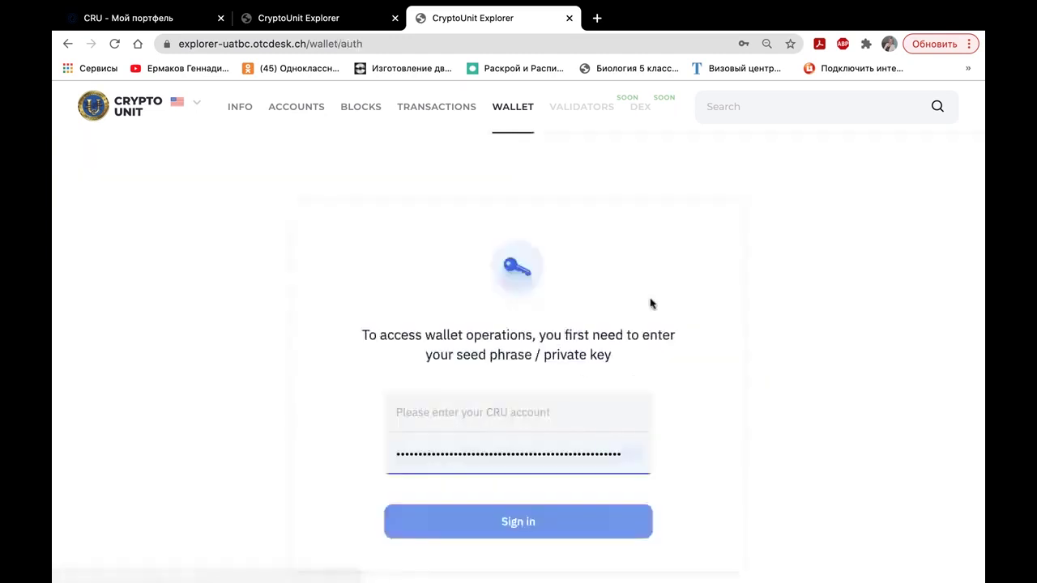
pyautogui.click(635, 457)
pyautogui.press('BackSpace')
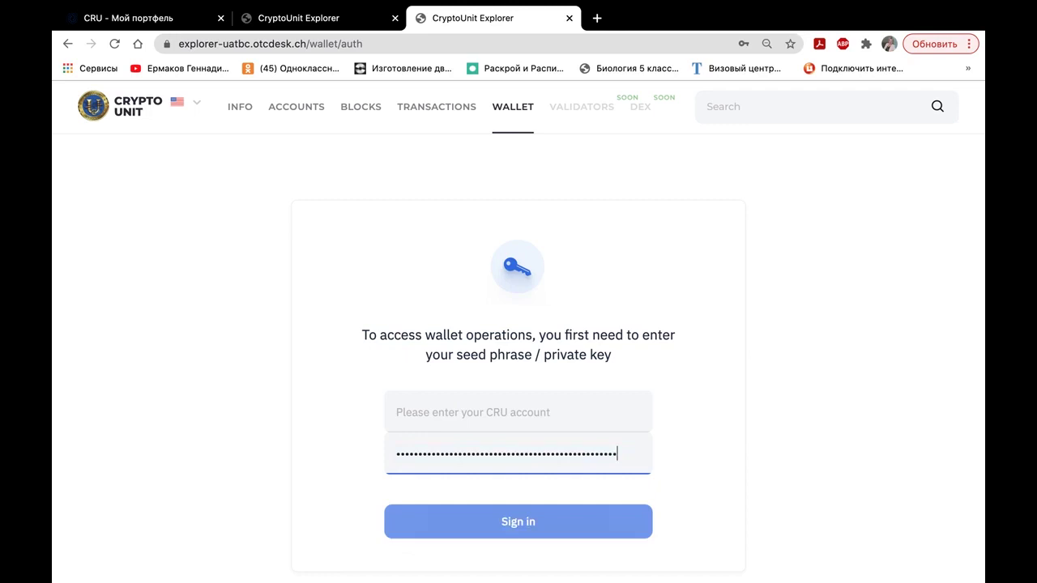
pyautogui.press('BackSpace')
pyautogui.press('BackSpace')
pyautogui.press('BackSpace')
pyautogui.press('BackSpace')
pyautogui.press('BackSpace')
pyautogui.press('BackSpace')
pyautogui.press('BackSpace')
pyautogui.press('BackSpace')
pyautogui.press('BackSpace')
pyautogui.press('BackSpace')
pyautogui.press('BackSpace')
pyautogui.press('BackSpace')
pyautogui.press('BackSpace')
pyautogui.press('BackSpace')
pyautogui.press('BackSpace')
pyautogui.press('BackSpace')
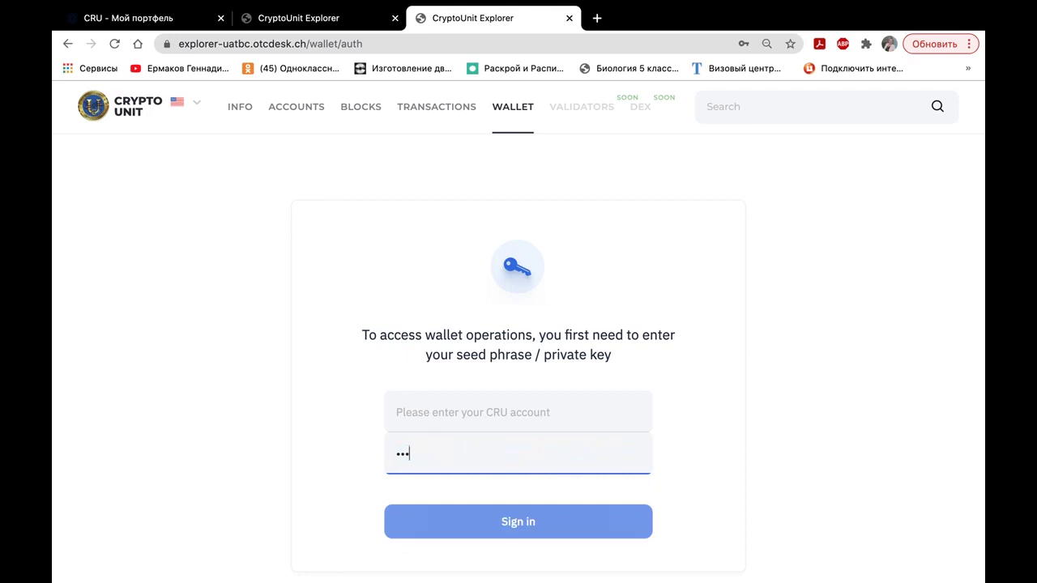
pyautogui.click(367, 444)
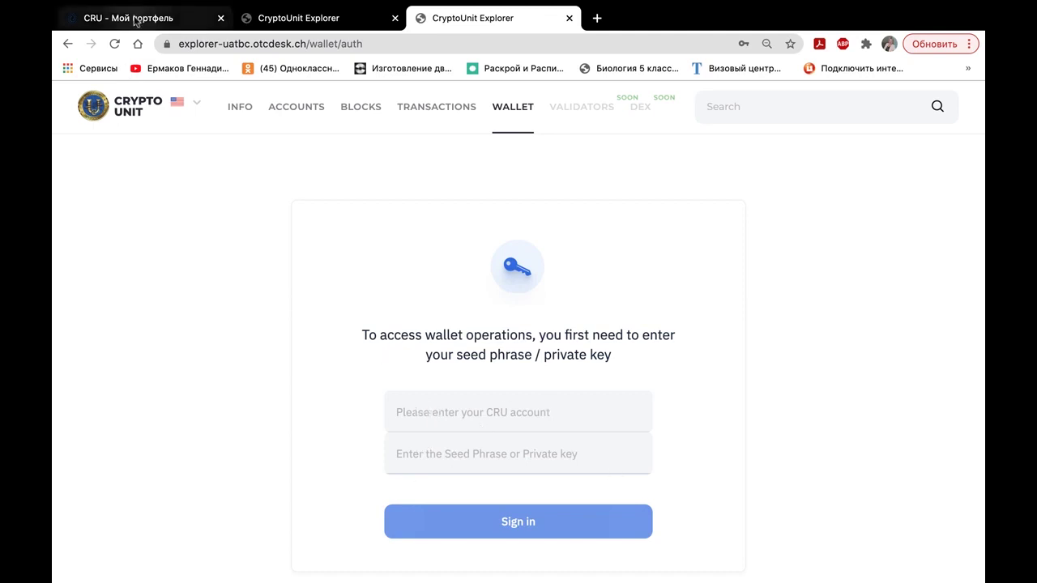
# Review the 22 000 CRU deposit on the 'CRU - Мой портфель' tab, then bring the Word notes forward
pyautogui.click(136, 24)
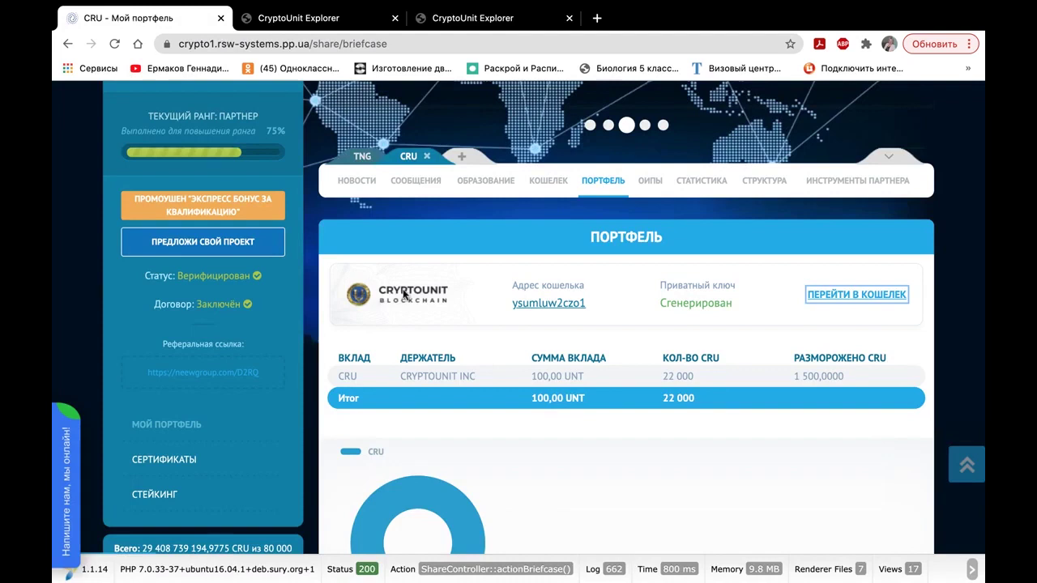
pyautogui.scroll(-3, 594, 355)
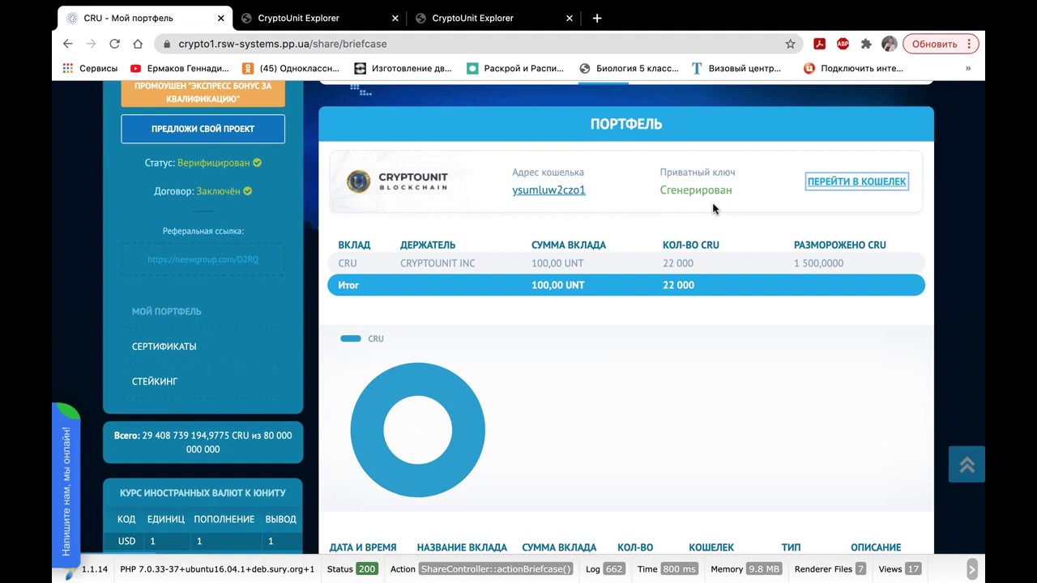
pyautogui.scroll(-3, 614, 352)
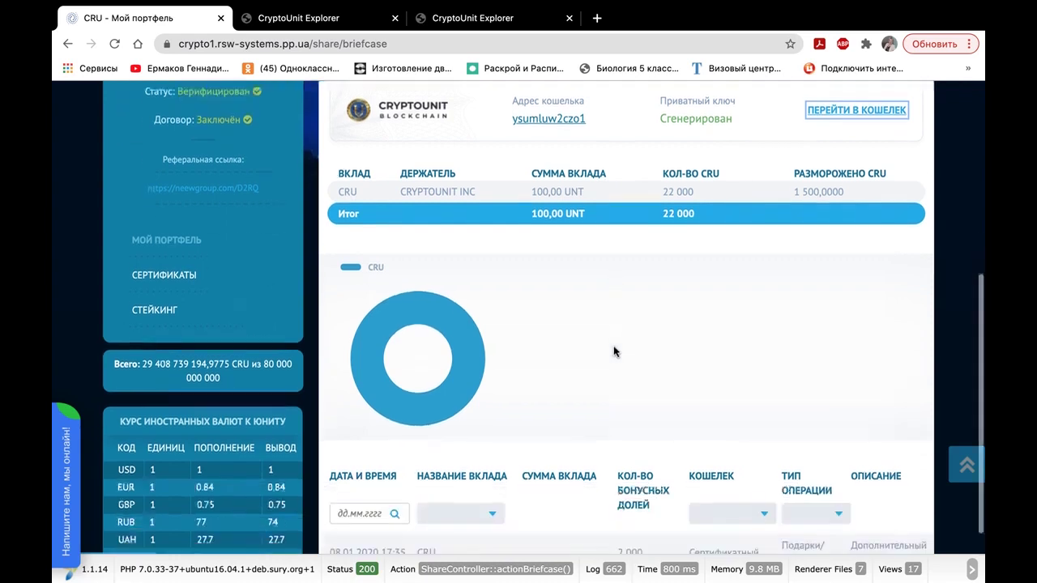
pyautogui.scroll(3, 615, 351)
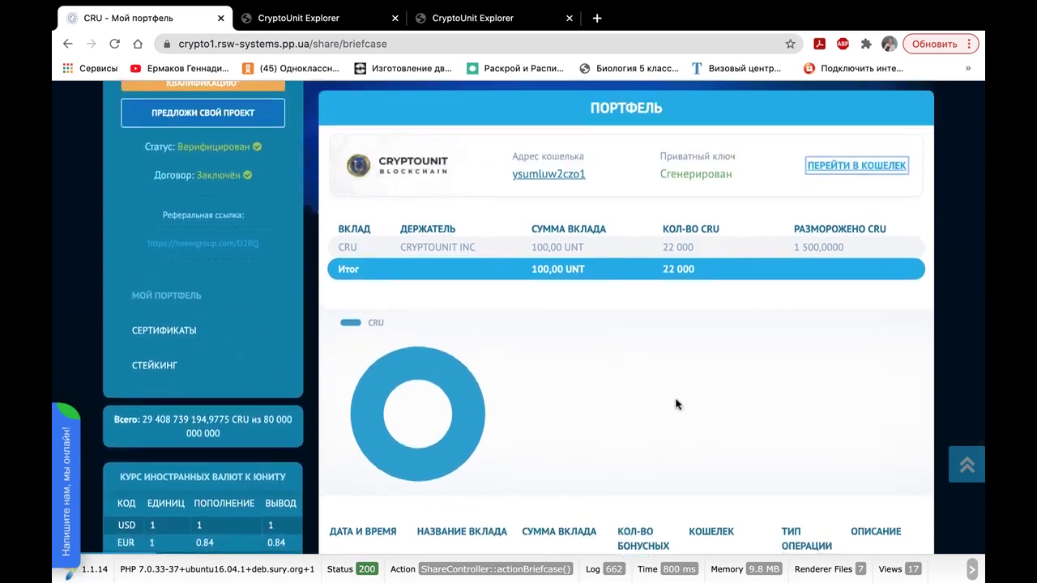
pyautogui.scroll(2, 676, 403)
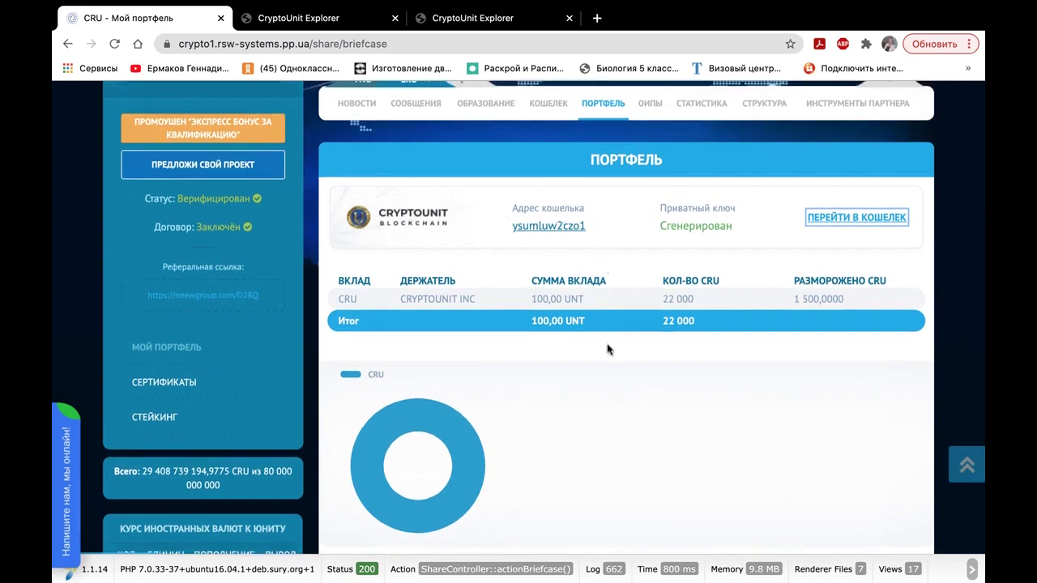
pyautogui.scroll(5, 556, 409)
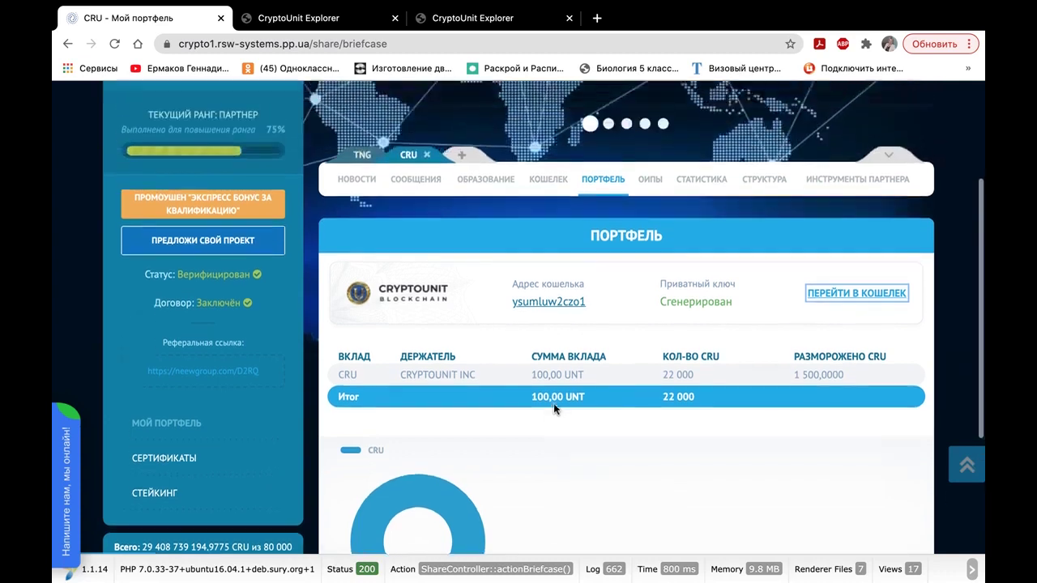
pyautogui.scroll(2, 555, 409)
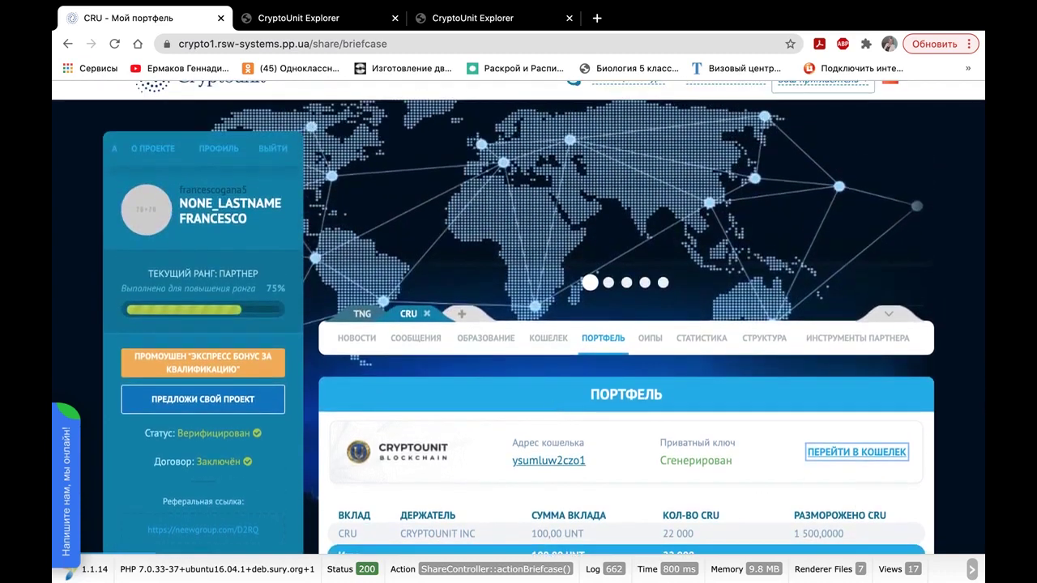
pyautogui.moveTo(556, 582)
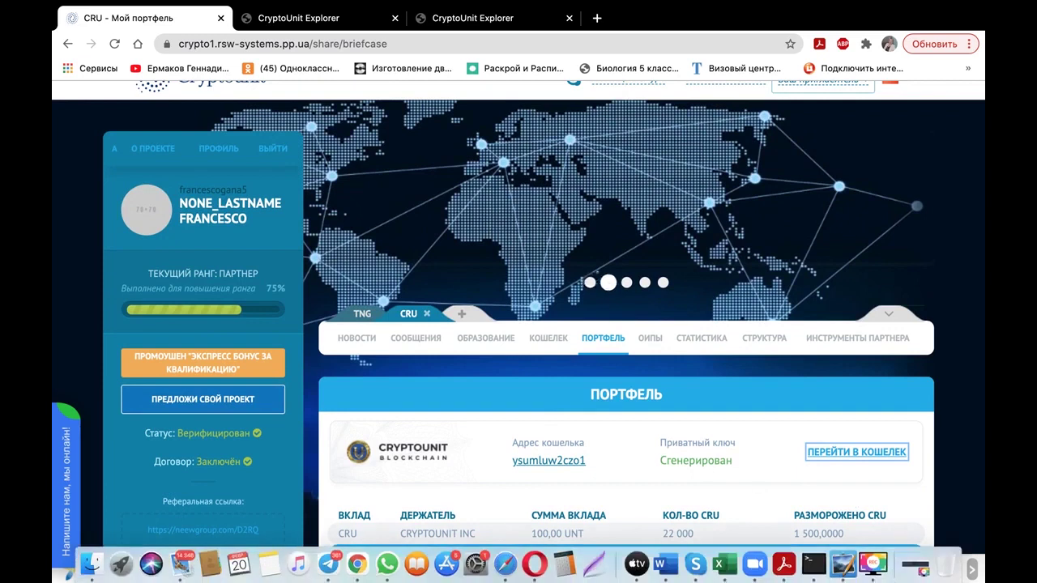
pyautogui.click(875, 569)
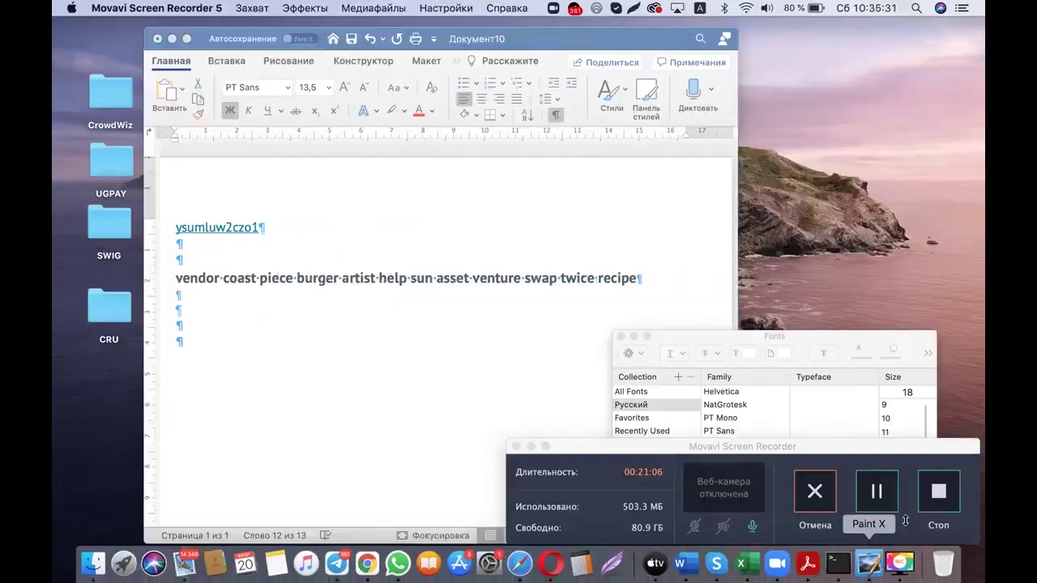